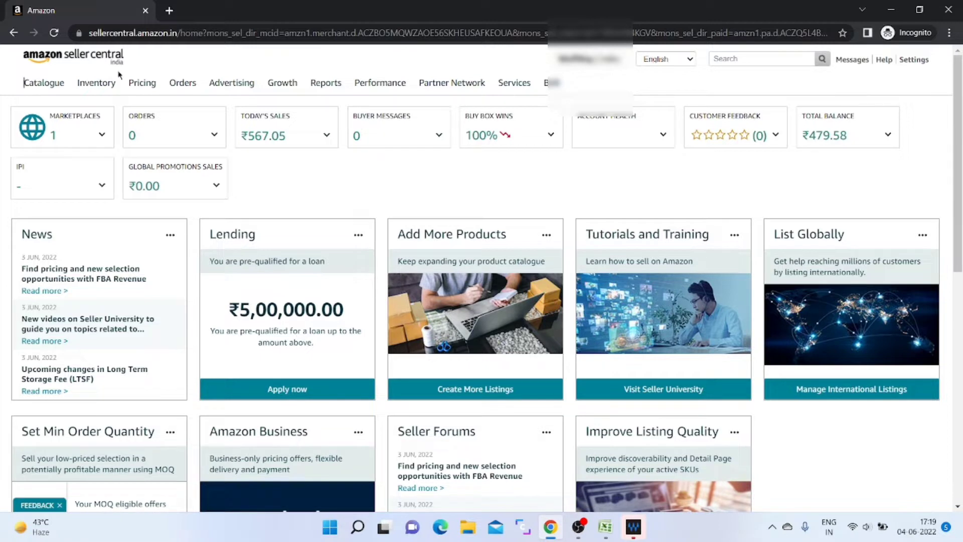
mouse_move(118, 76)
key(ctrl+shift+Right)
key(ctrl+shift+Right)
key(ctrl+shift+Right)
key(ctrl+shift+Right)
key(ctrl+shift+Right)
key(ctrl+shift+Right)
key(ctrl+shift+Right)
key(ctrl+shift+Right)
key(ctrl+shift+Right)
key(ctrl+shift+Left)
key(ctrl+shift+Left)
key(ctrl+shift+Left)
key(ctrl+shift+Left)
key(ctrl+shift+Left)
key(ctrl+shift+Left)
key(ctrl+shift+Left)
key(ctrl+shift+Left)
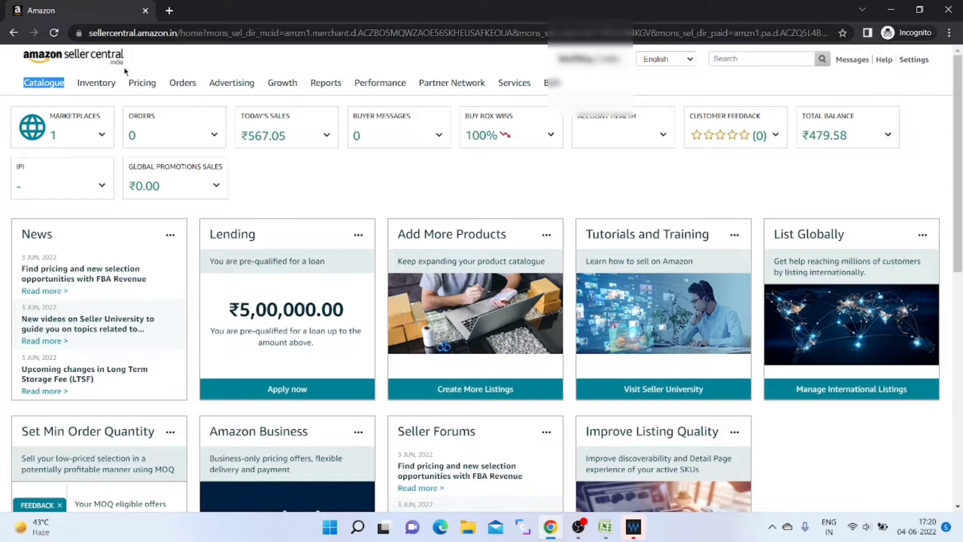
click(140, 61)
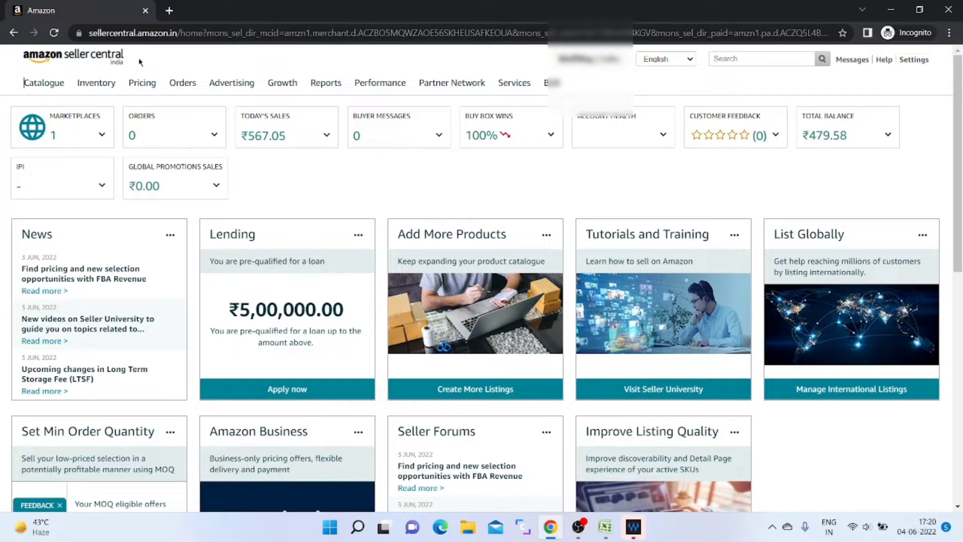
- Review the keyword, title, bullet point and description rows in the 1track pants workbook in Excel, then return to Seller Central
key(alt+Tab)
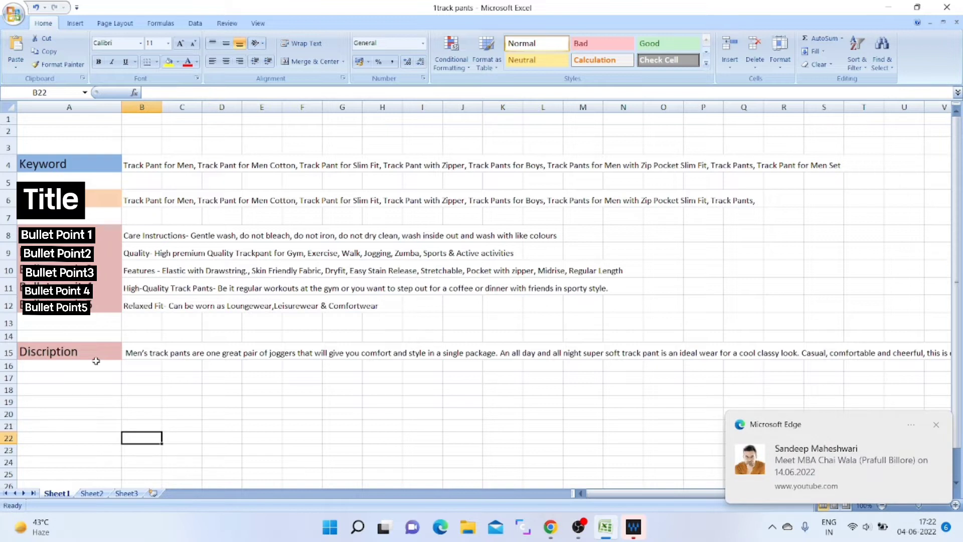
click(937, 424)
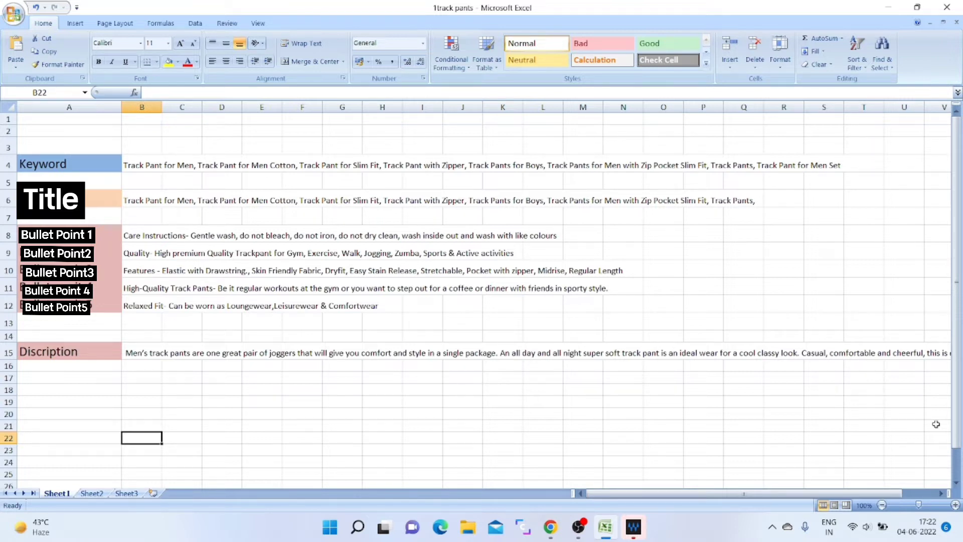
key(alt)
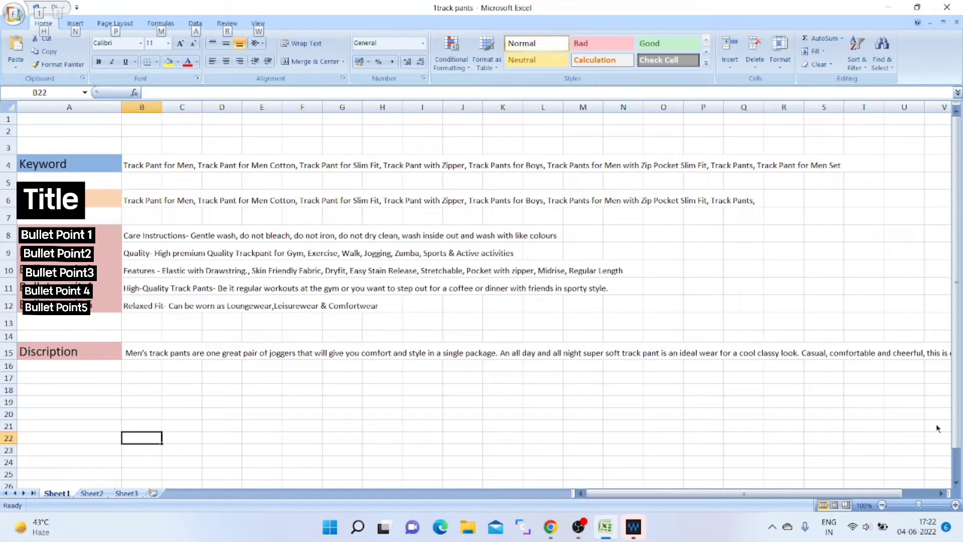
key(alt+Tab)
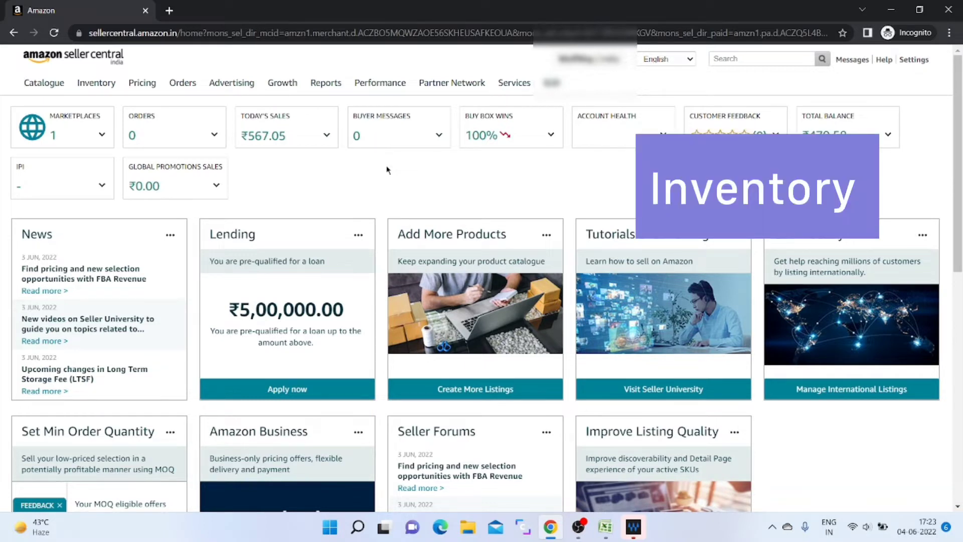
- Request a new All Listings Report from the Inventory Reports page of Seller Central
mouse_move(116, 85)
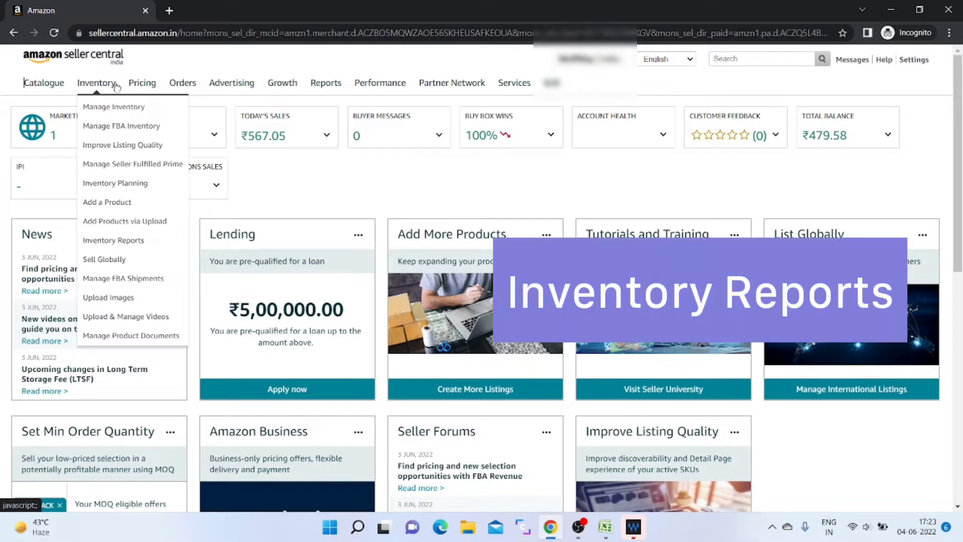
click(149, 242)
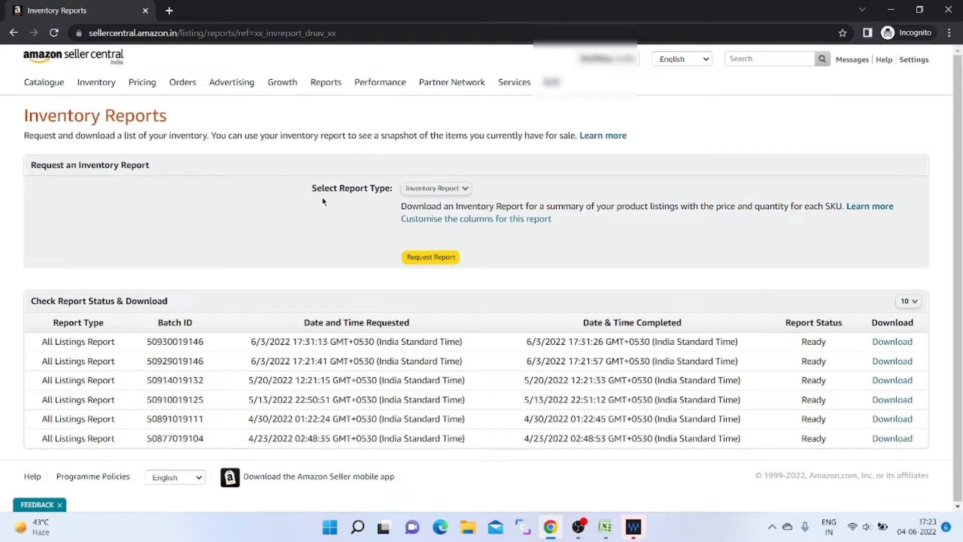
click(445, 189)
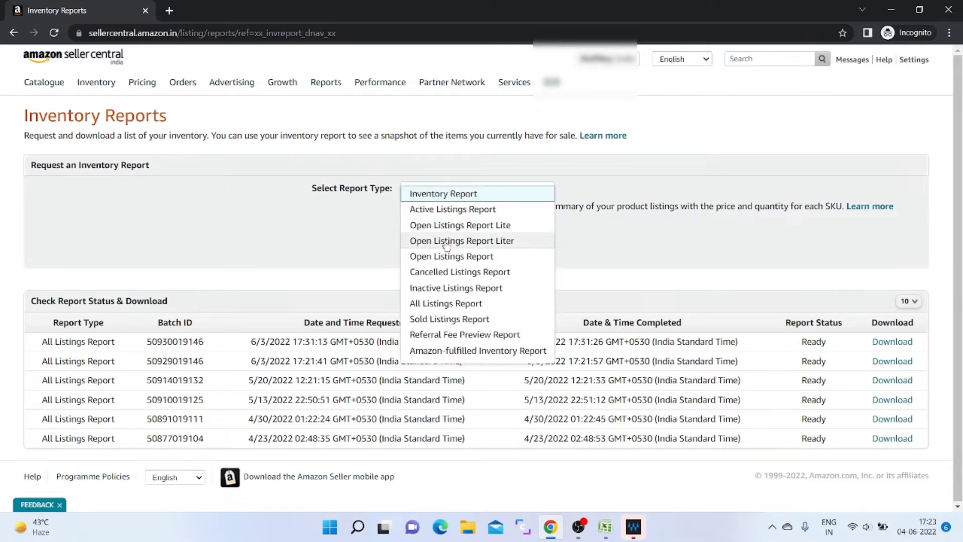
click(453, 304)
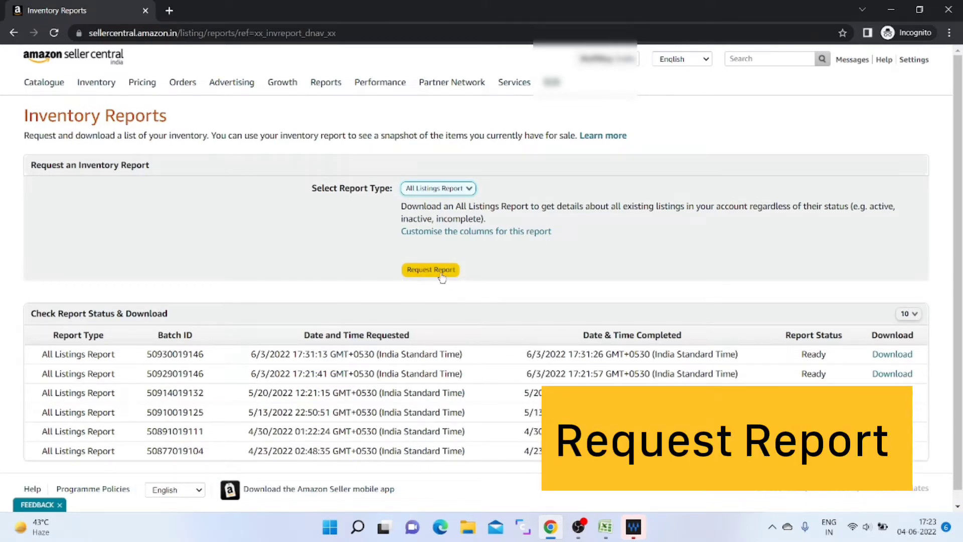
click(442, 279)
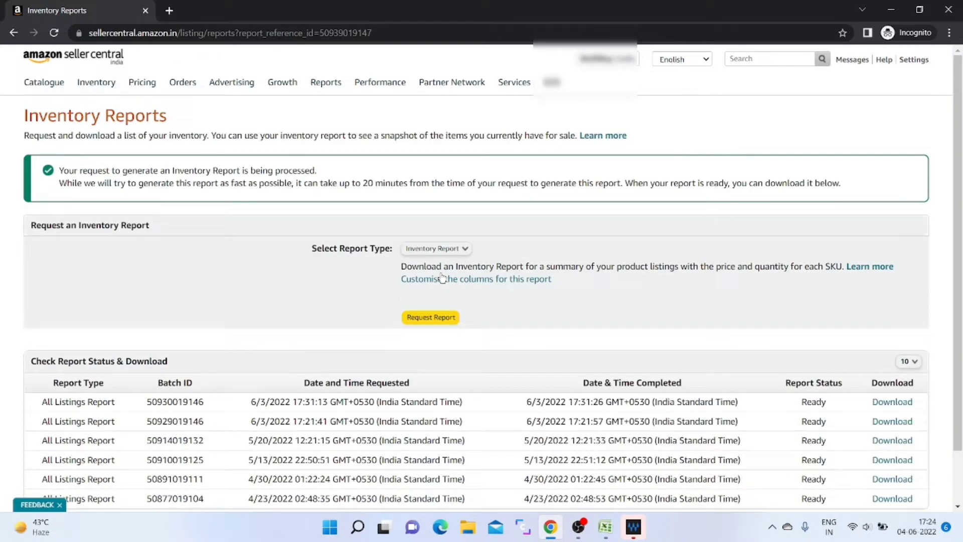
- Download the newly generated All Listings Report and open the text file
scroll(451, 298, down, 2)
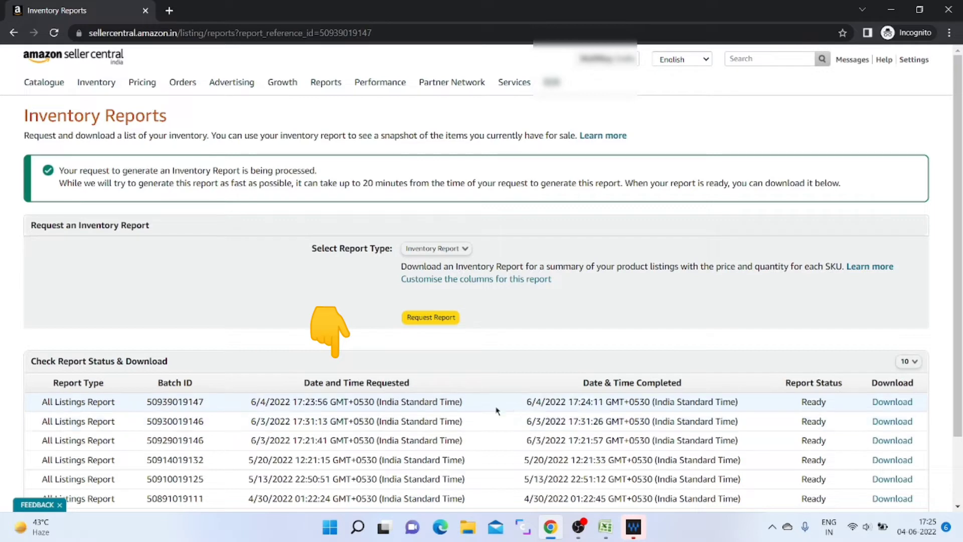
click(892, 402)
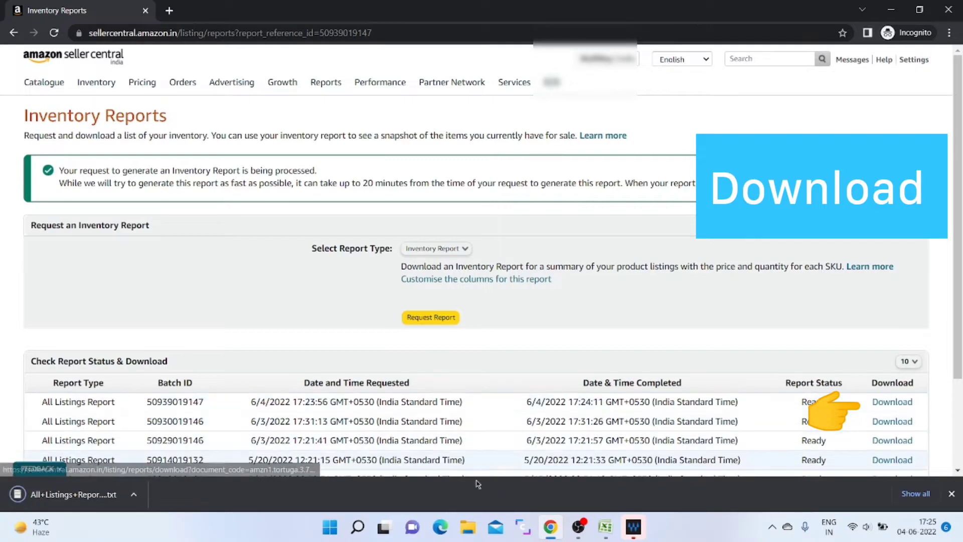
click(105, 499)
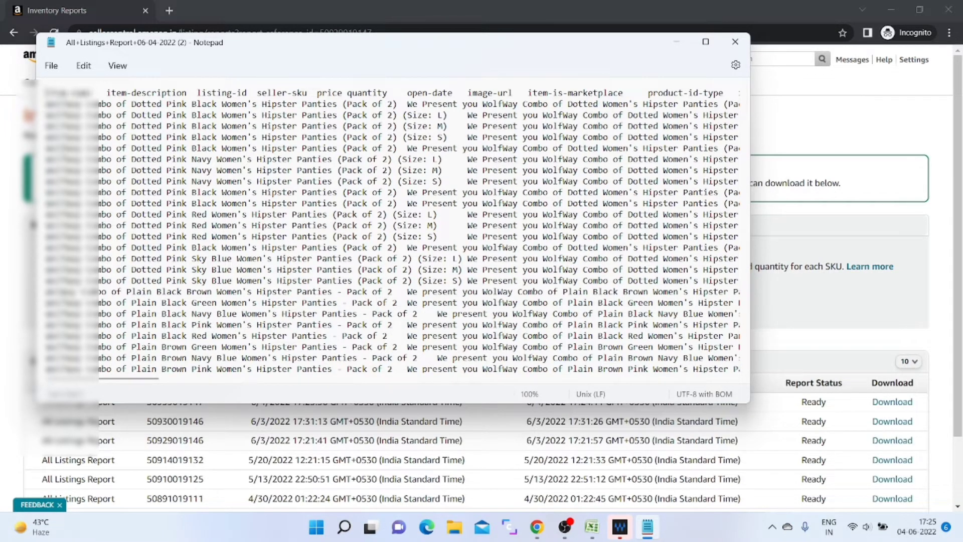
- Copy the report's entire text and paste it as Unicode Text at the first cell of Sheet3 in the 1track pants Excel workbook
double_click(64, 150)
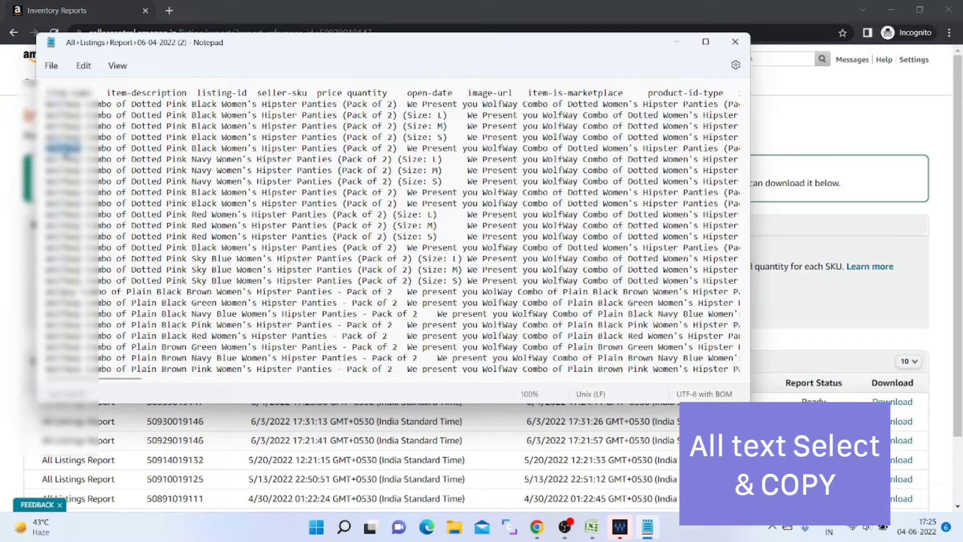
key(ctrl+a)
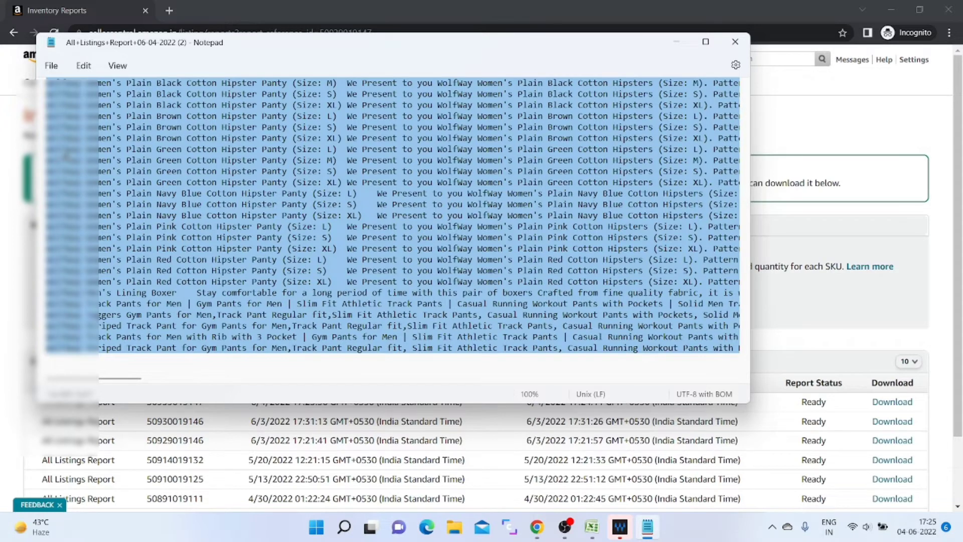
key(alt+Tab)
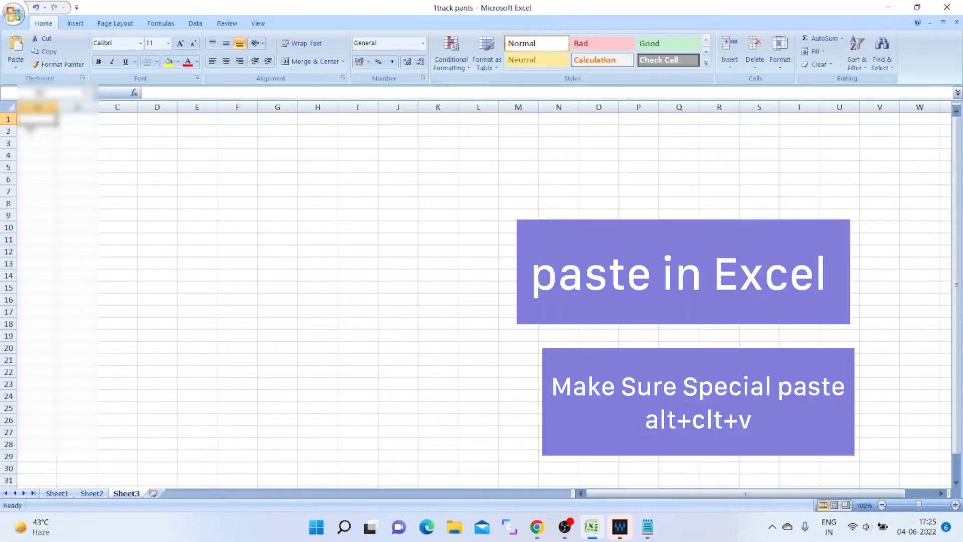
key(ctrl+alt+v)
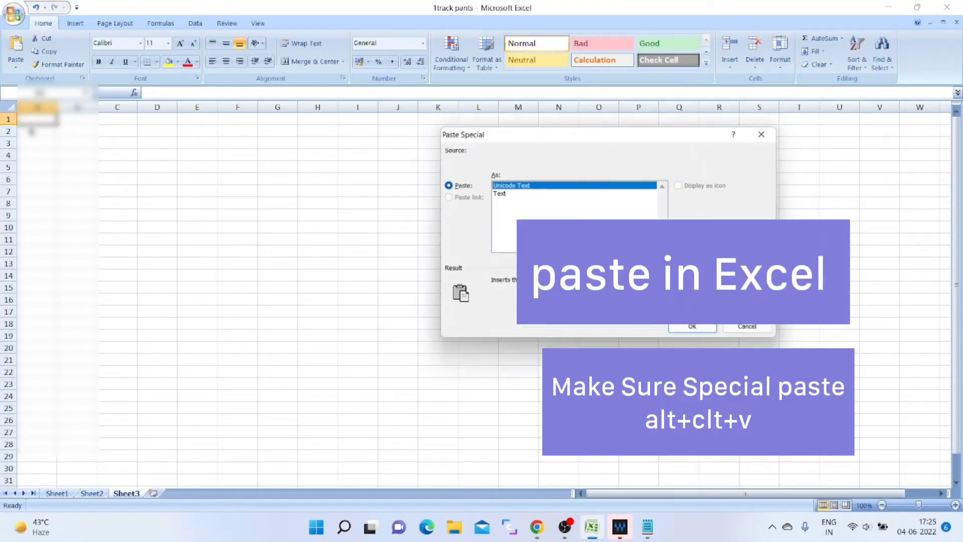
key(Return)
- Turn on filtering for the header row of the pasted listings report
click(168, 119)
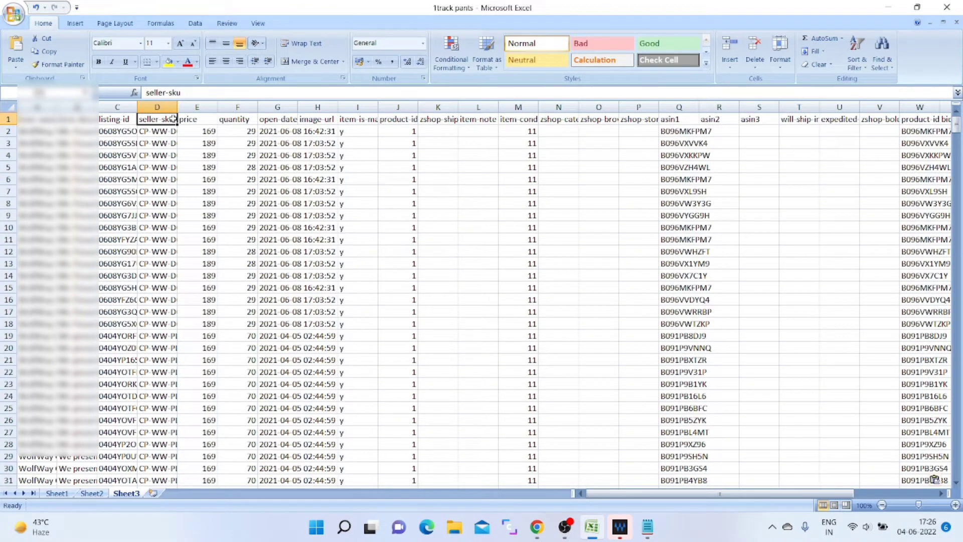
double_click(174, 119)
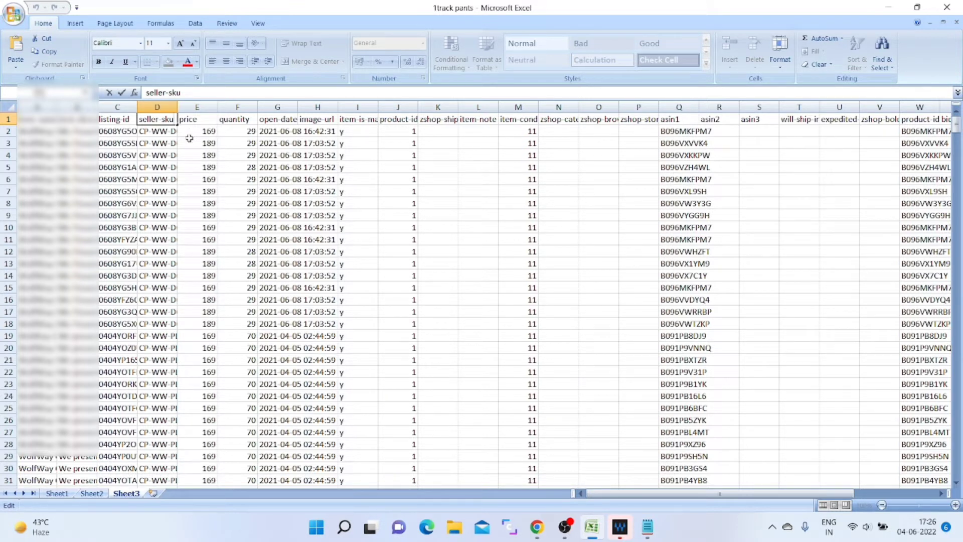
click(195, 23)
click(298, 50)
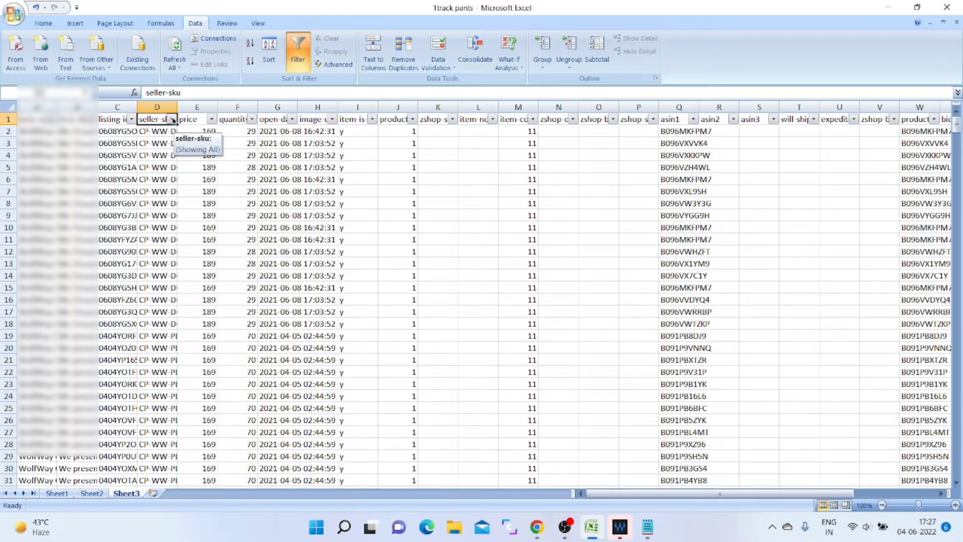
- Filter the seller-sku column to show only rows containing "dsl"
click(173, 119)
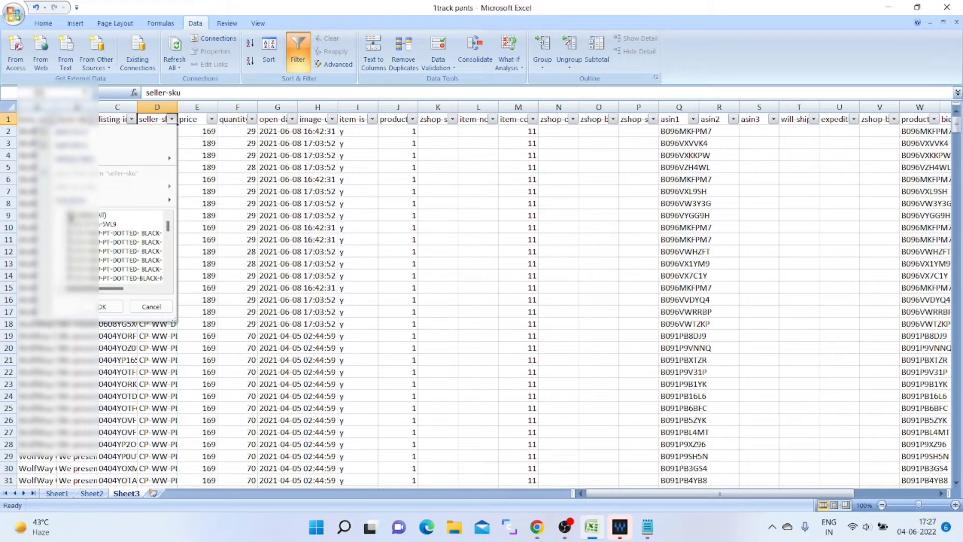
click(71, 215)
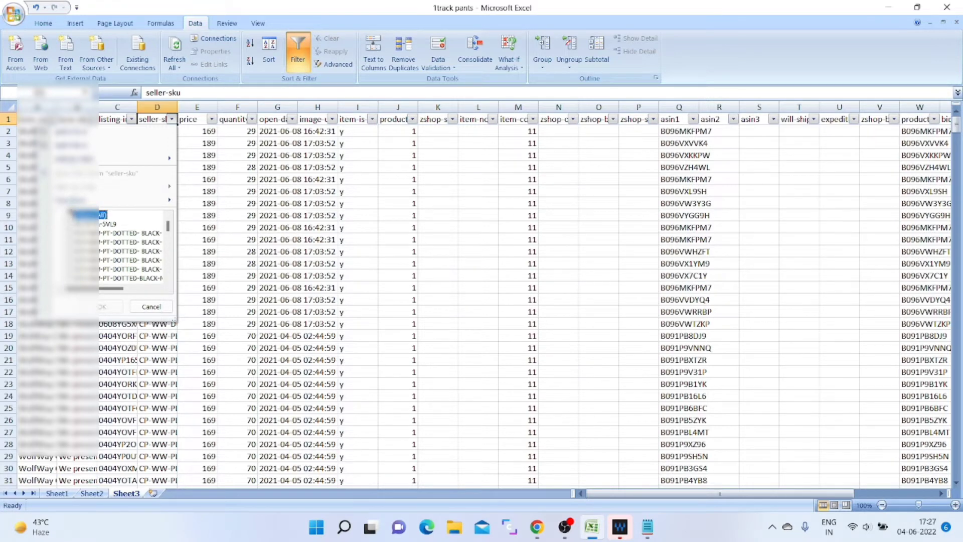
mouse_move(150, 201)
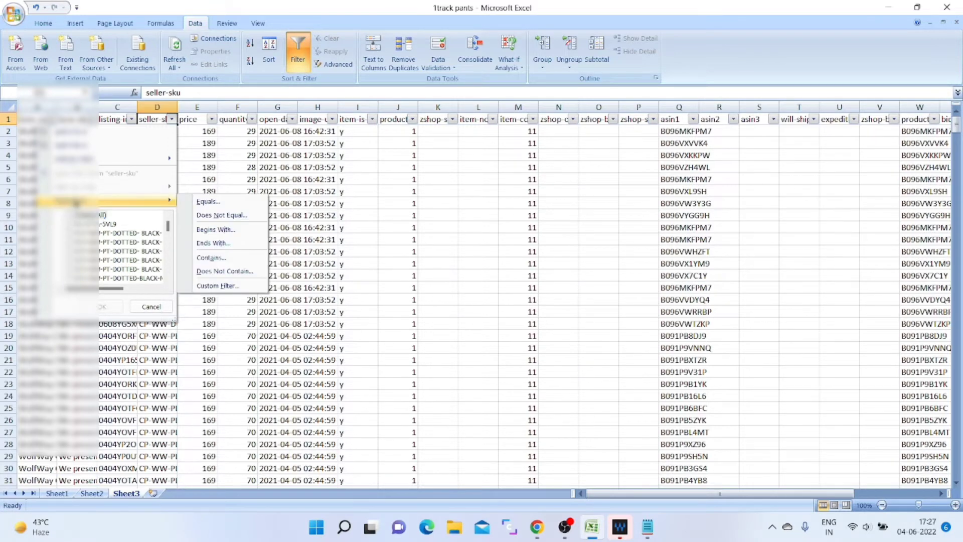
click(219, 257)
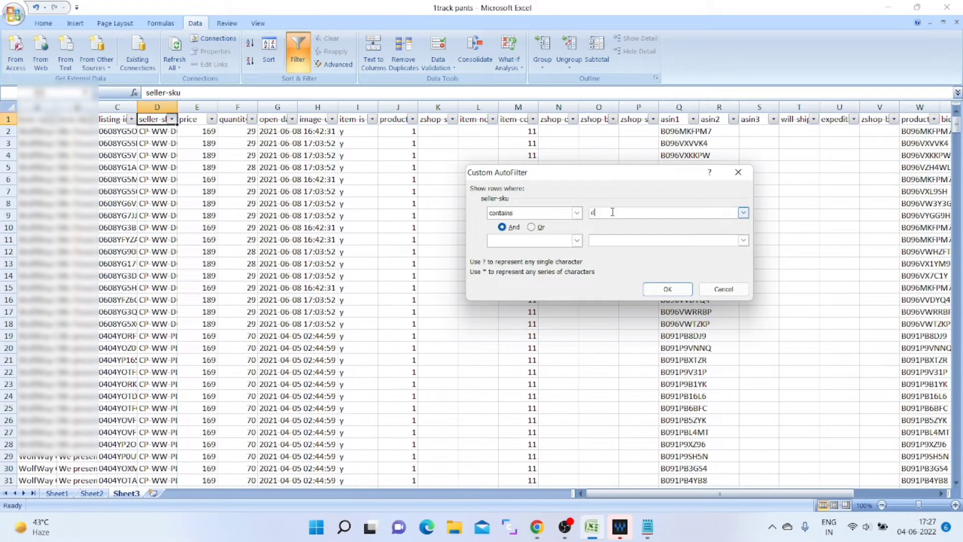
text(ds)
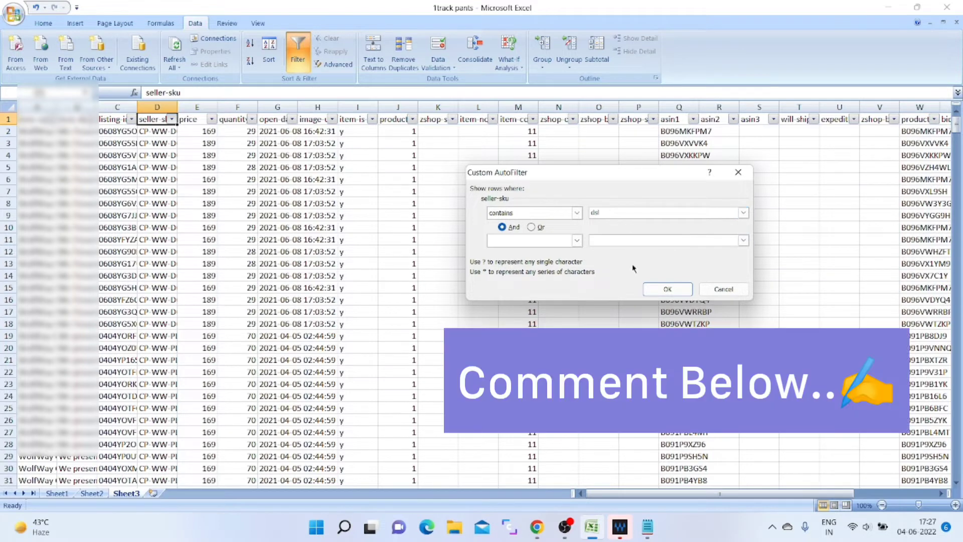
click(658, 290)
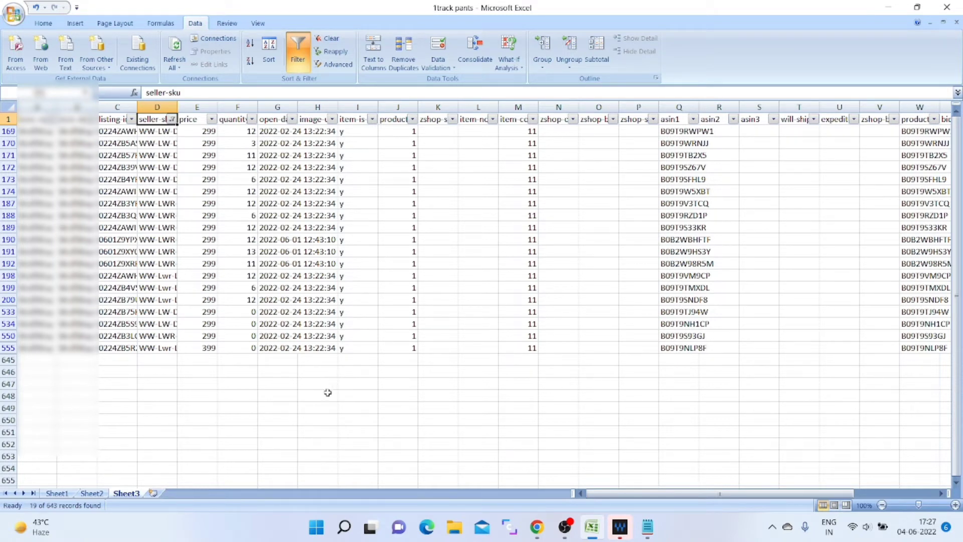
- Select all filtered seller-sku values below the header to check how many listings match
key(Down)
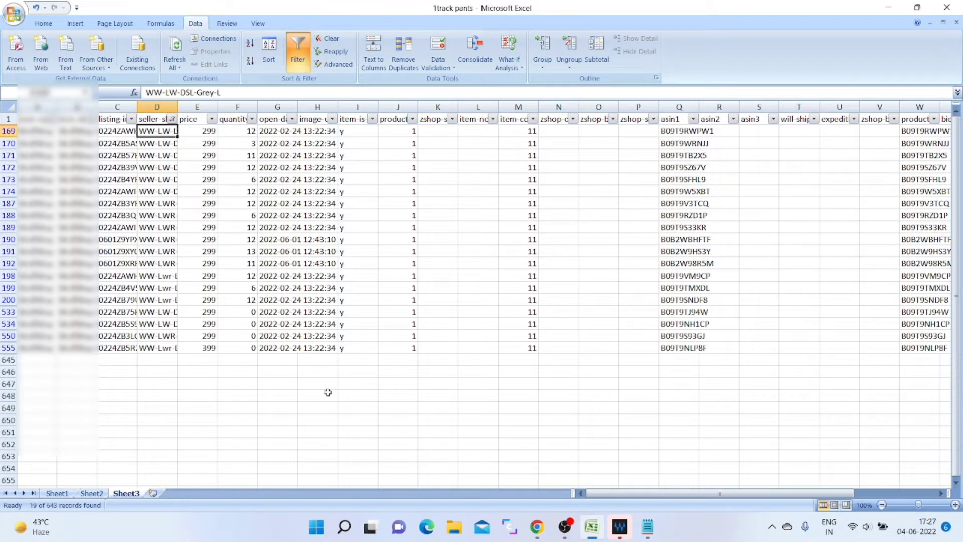
key(ctrl+shift+Down)
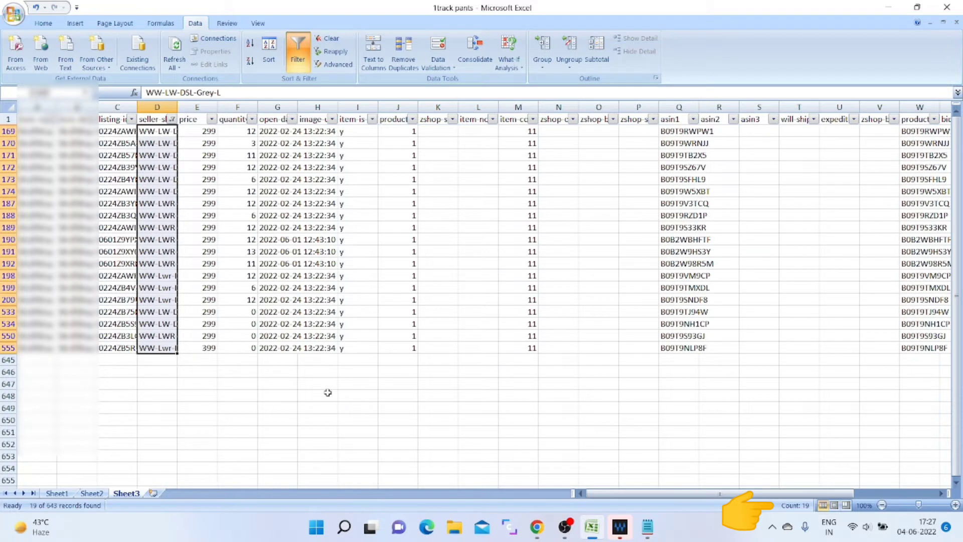
click(712, 469)
click(163, 130)
key(ctrl+shift+Down)
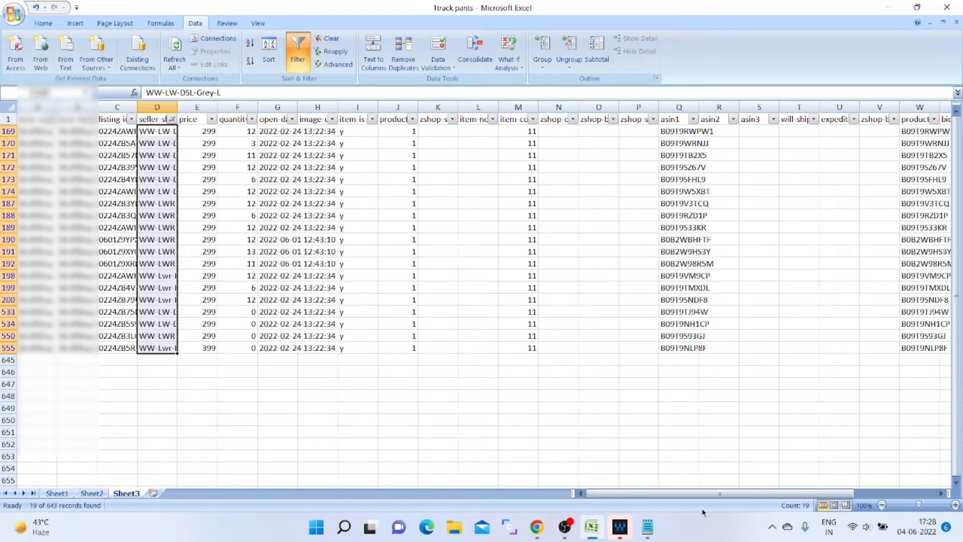
- Switch back to Seller Central and open the inventory file download page under Add Products via Upload, at the product type selection
key(alt+Tab)
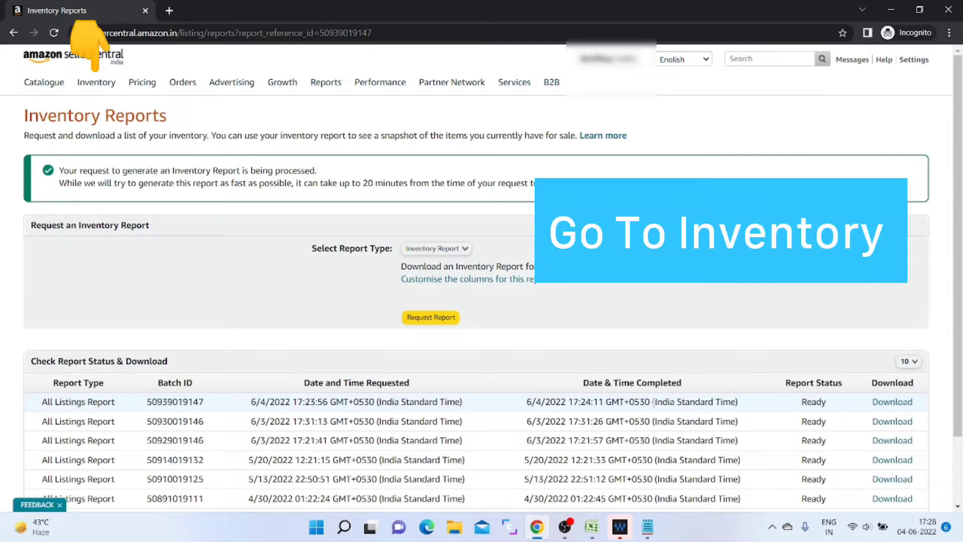
mouse_move(103, 83)
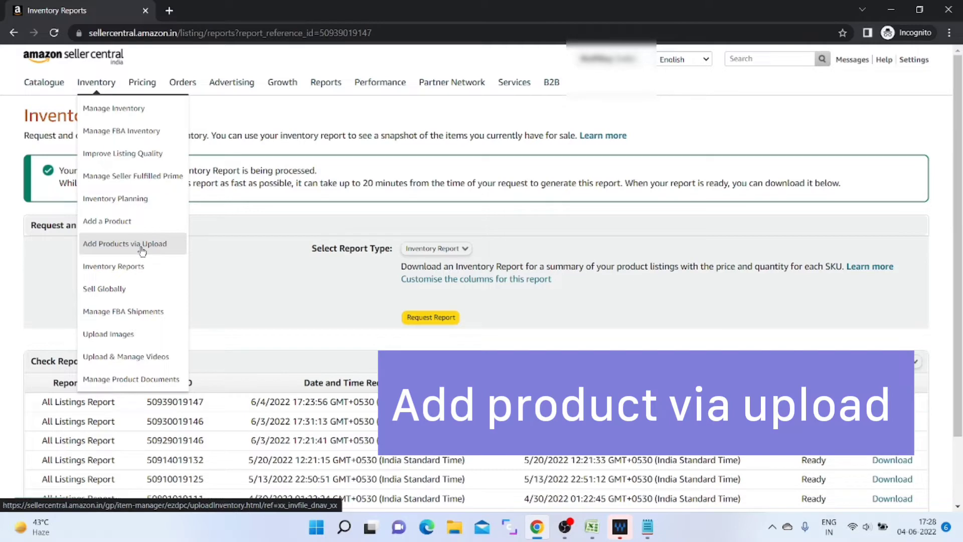
click(142, 250)
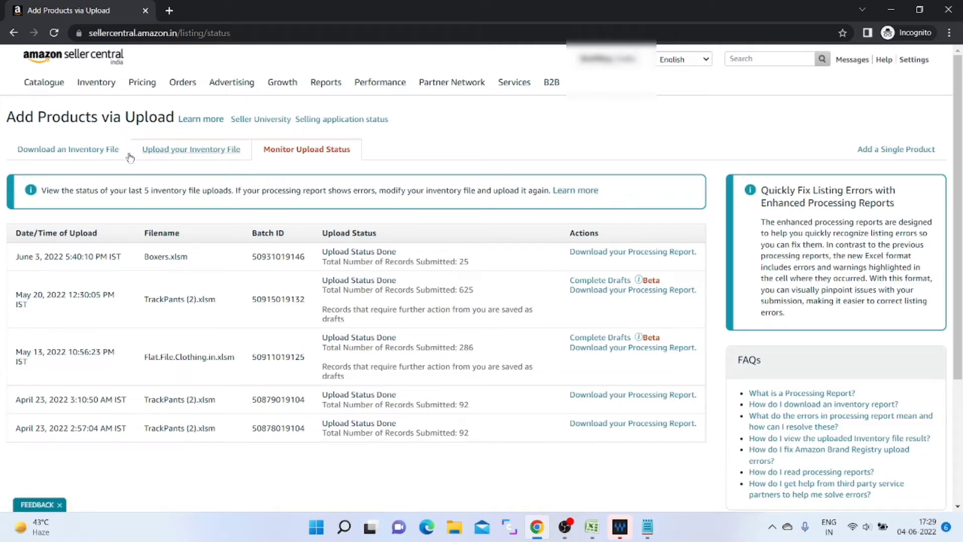
click(86, 154)
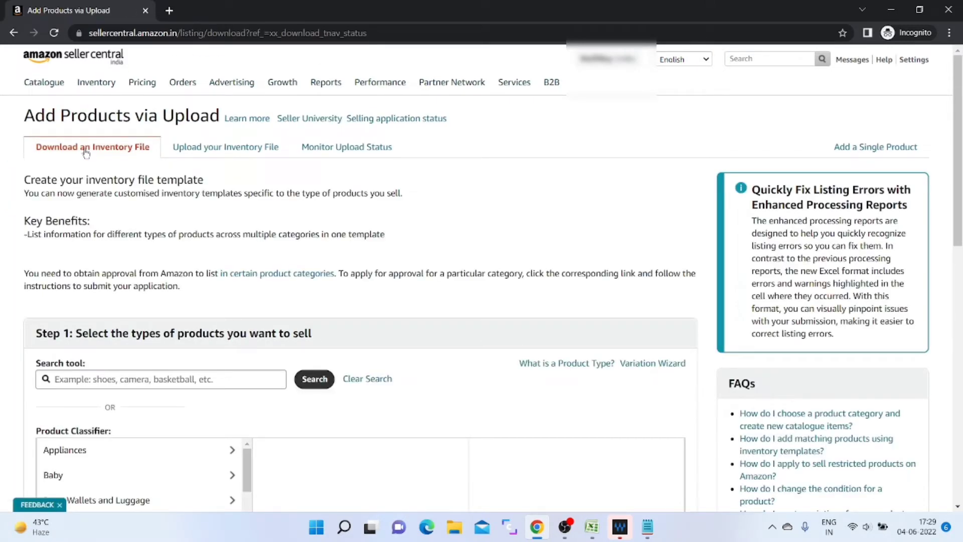
scroll(214, 286, down, 4)
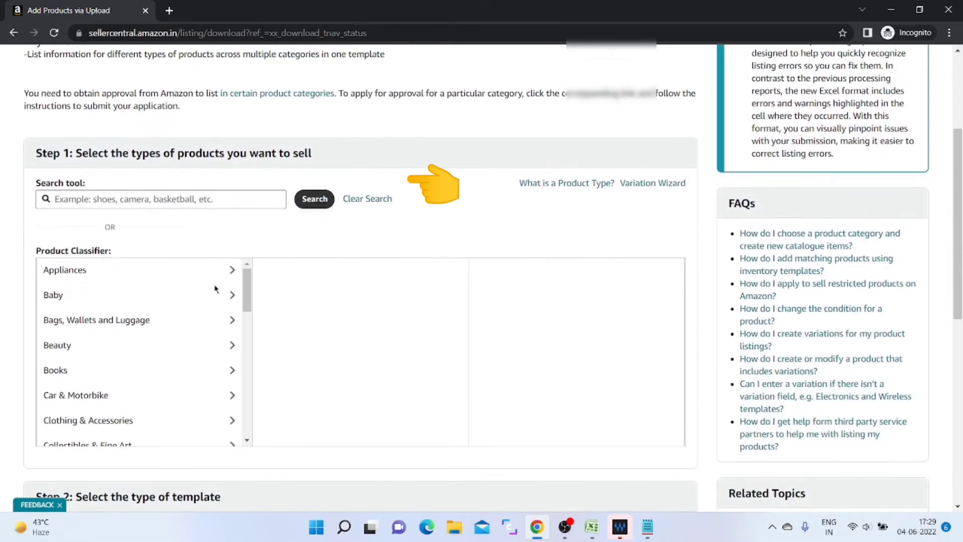
- Search the product types for "track pant" and select Clothing & Accessories > Men > Sportswear > Track Pants > Track Pants
click(160, 200)
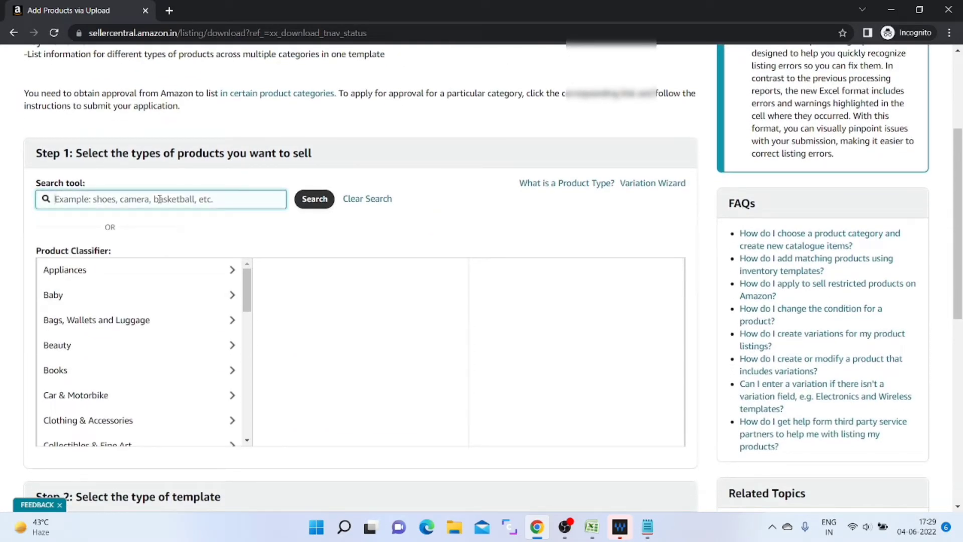
text(tr)
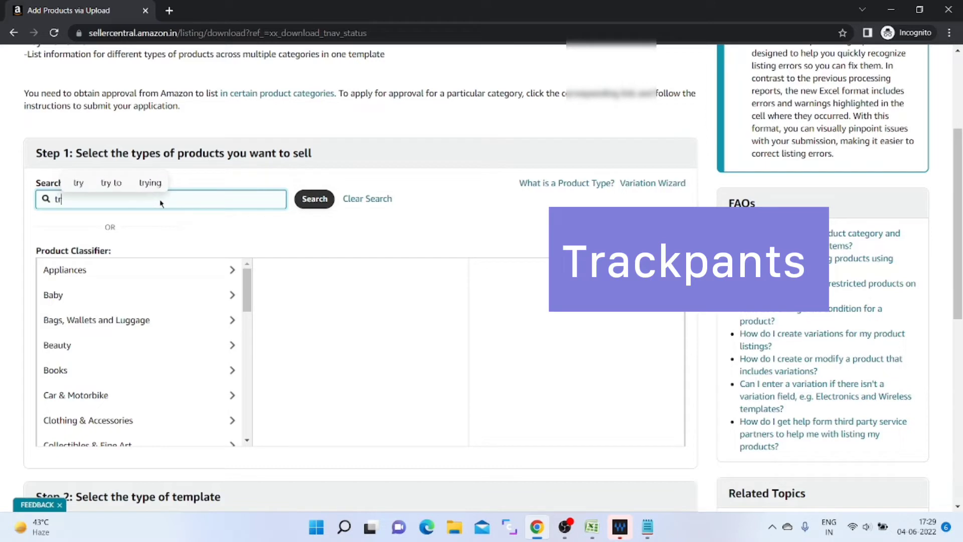
text(ack)
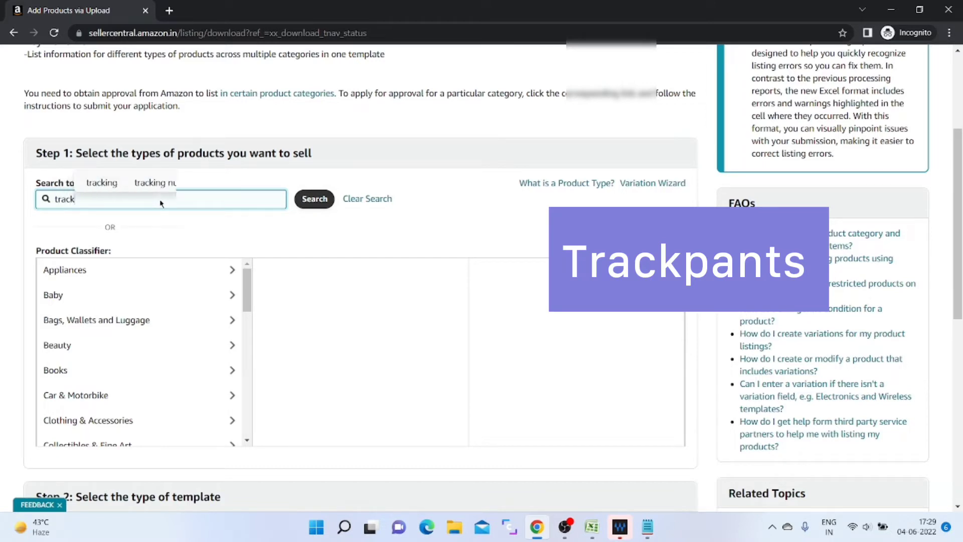
text( pant)
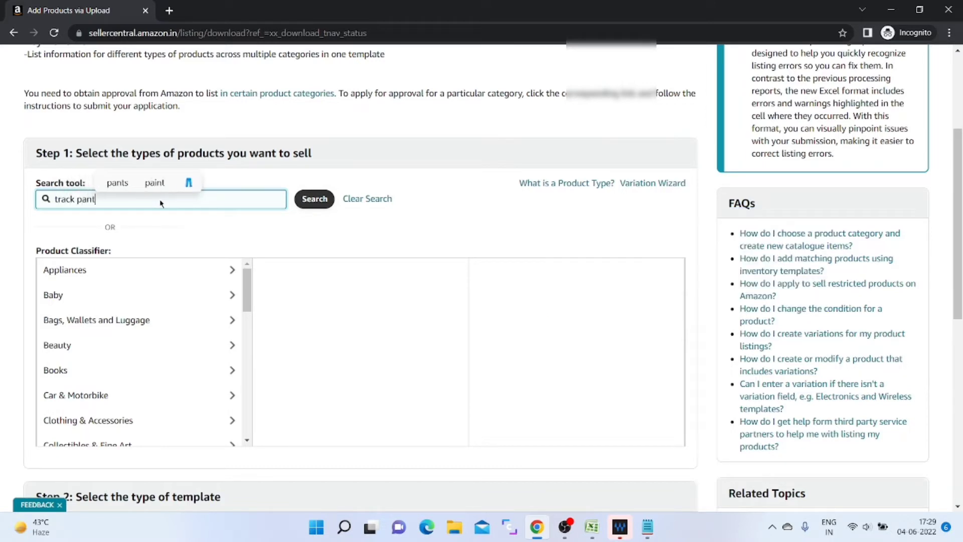
key(Return)
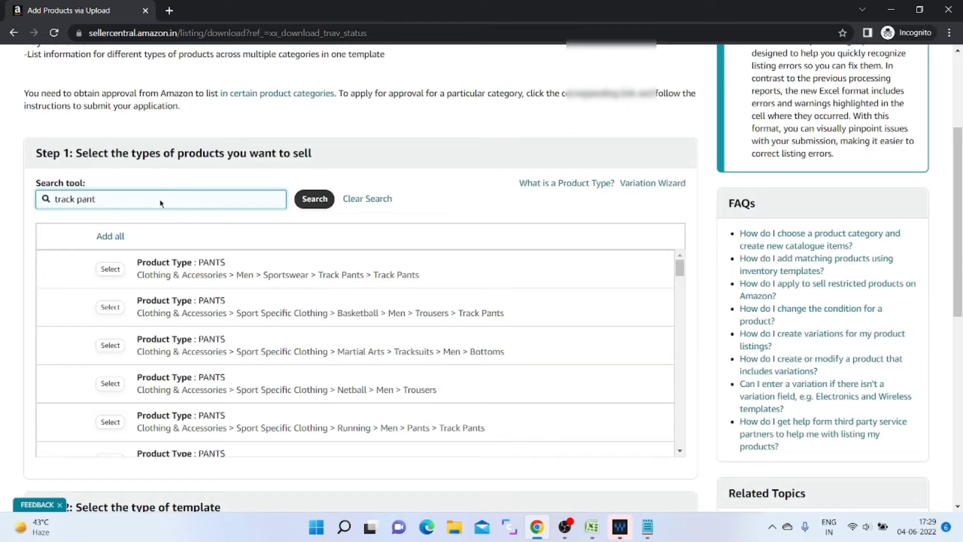
click(108, 272)
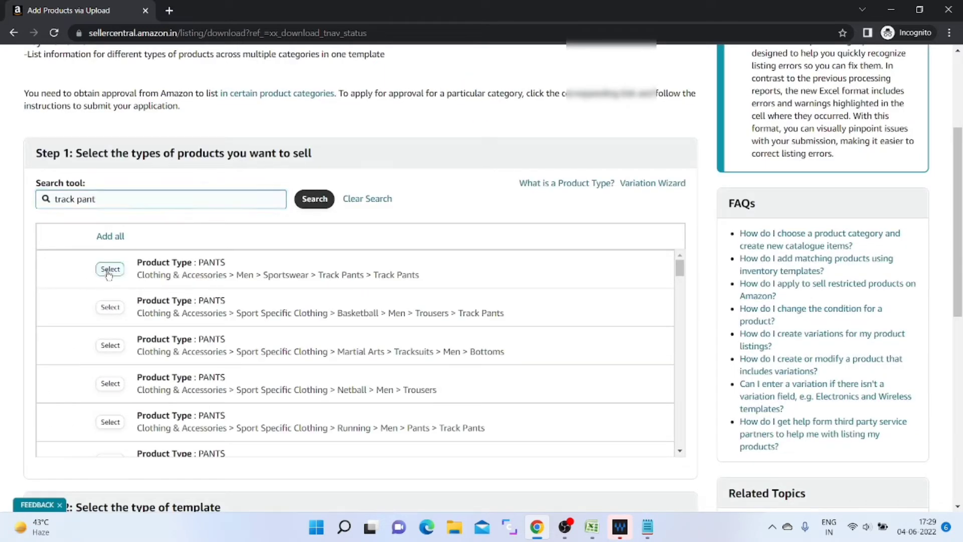
- Generate the inventory template for the selected Track Pants product type in Advanced mode
scroll(190, 372, down, 4)
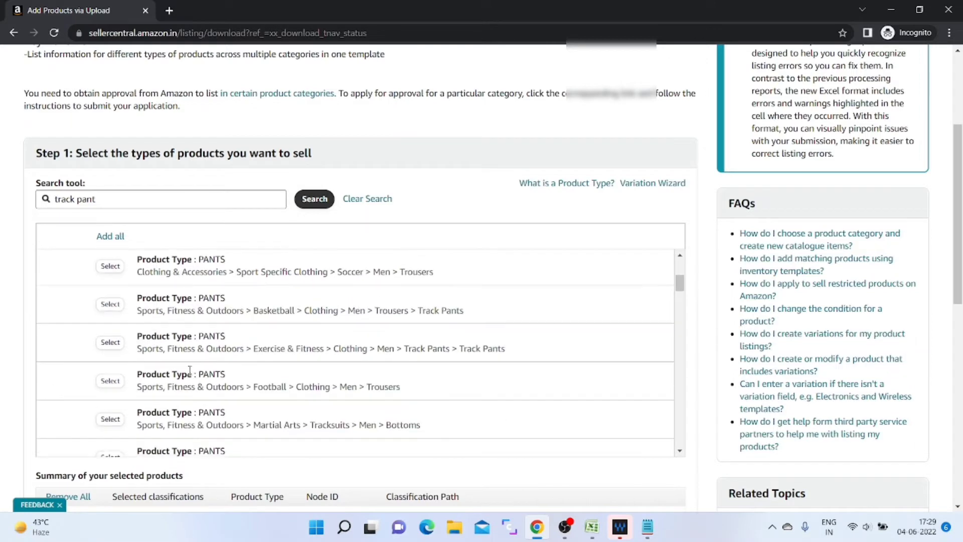
scroll(189, 369, down, 10)
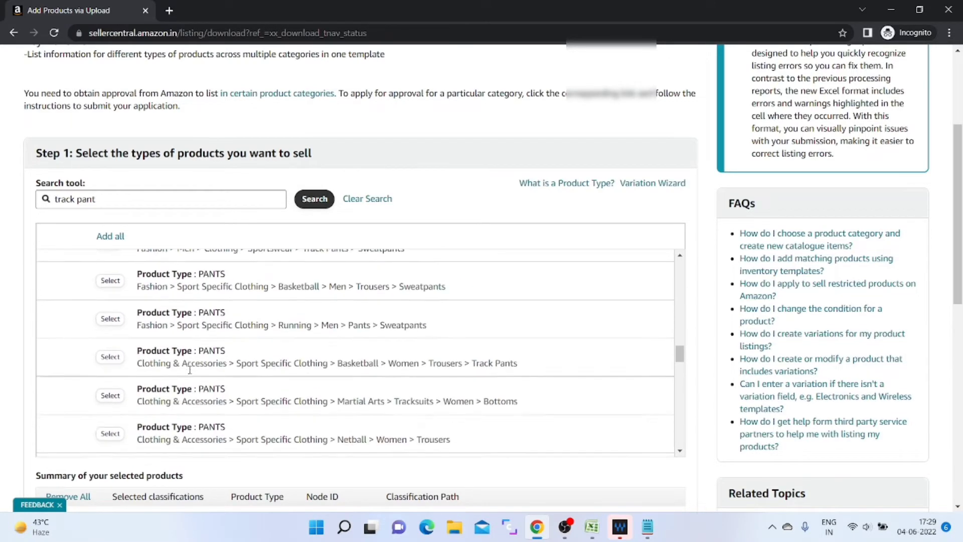
scroll(190, 371, down, 4)
scroll(191, 475, down, 3)
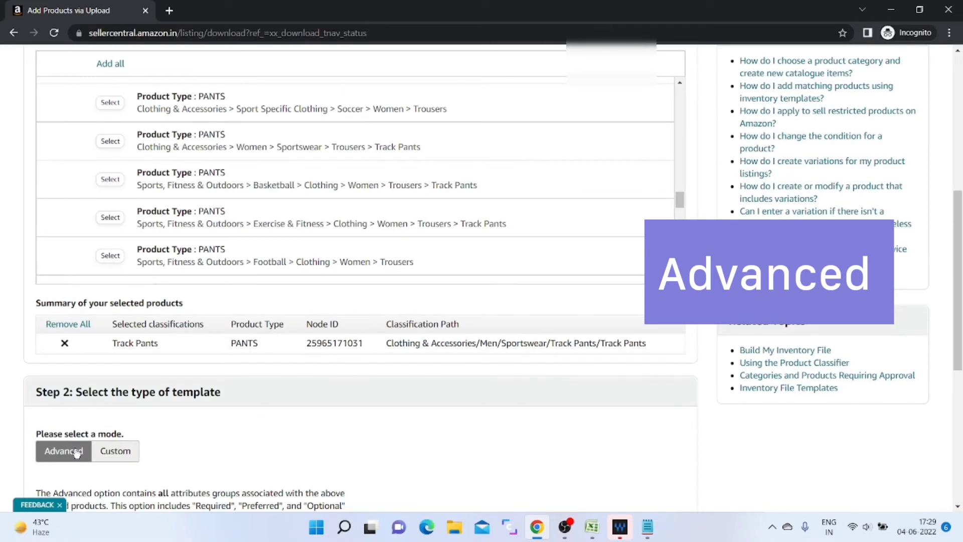
scroll(76, 453, down, 4)
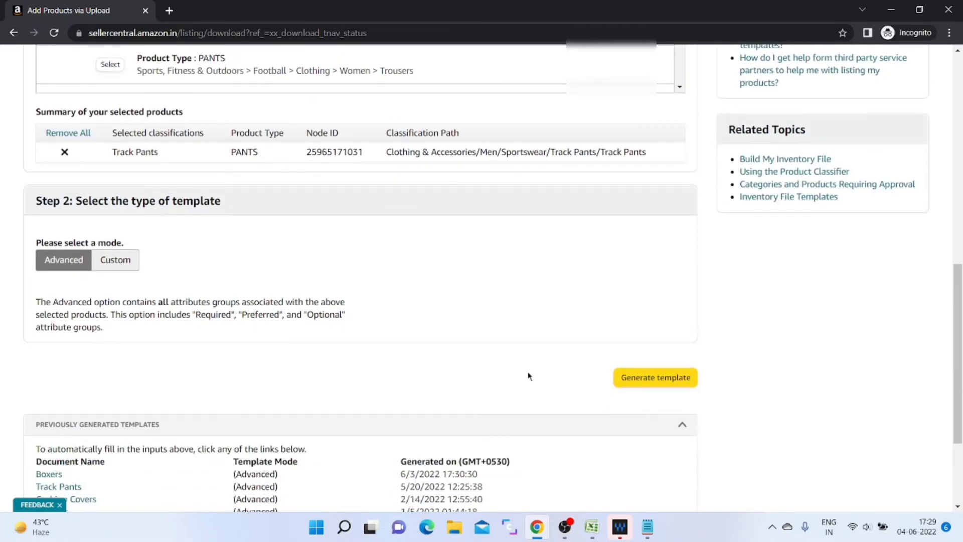
click(652, 385)
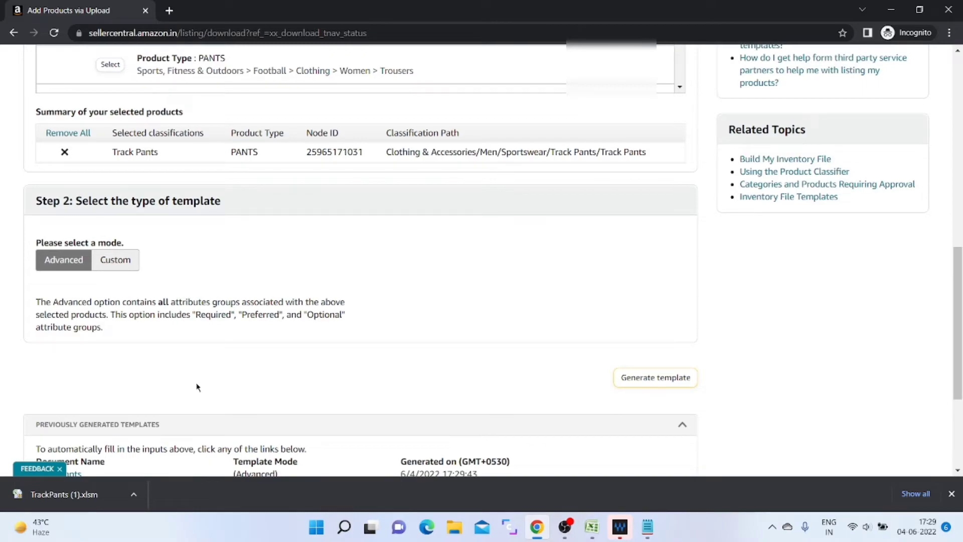
- Look at the inventory file upload page and the upload status page for recent inventory files
scroll(197, 386, up, 3)
scroll(197, 387, up, 10)
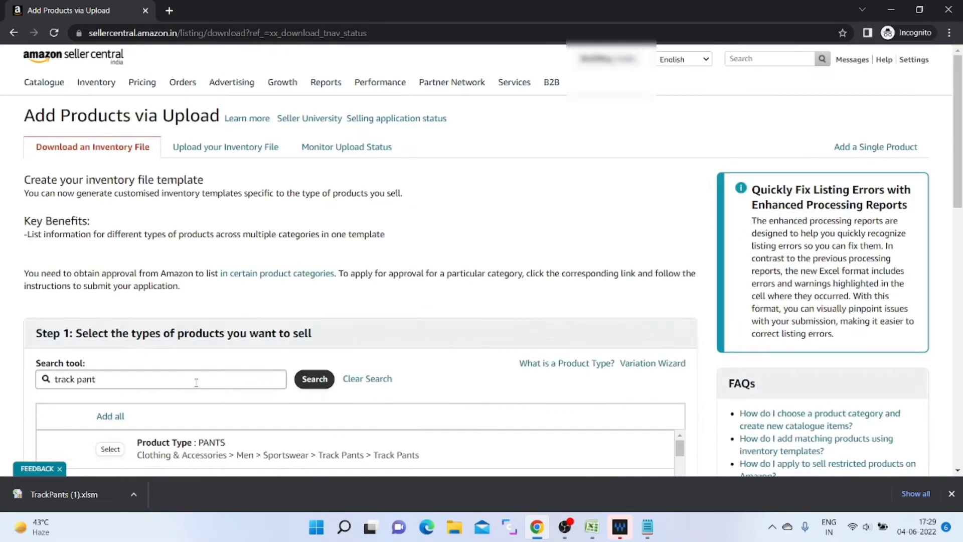
click(222, 151)
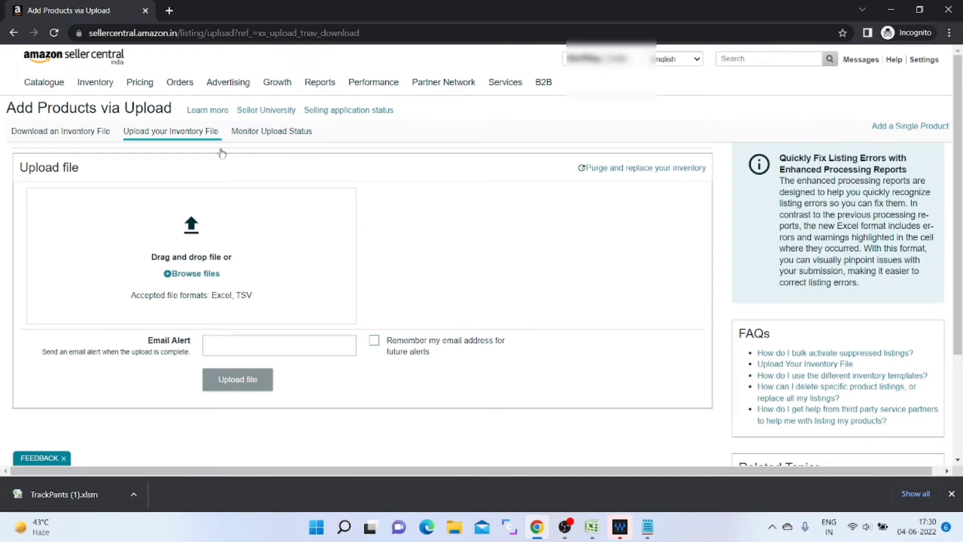
click(252, 136)
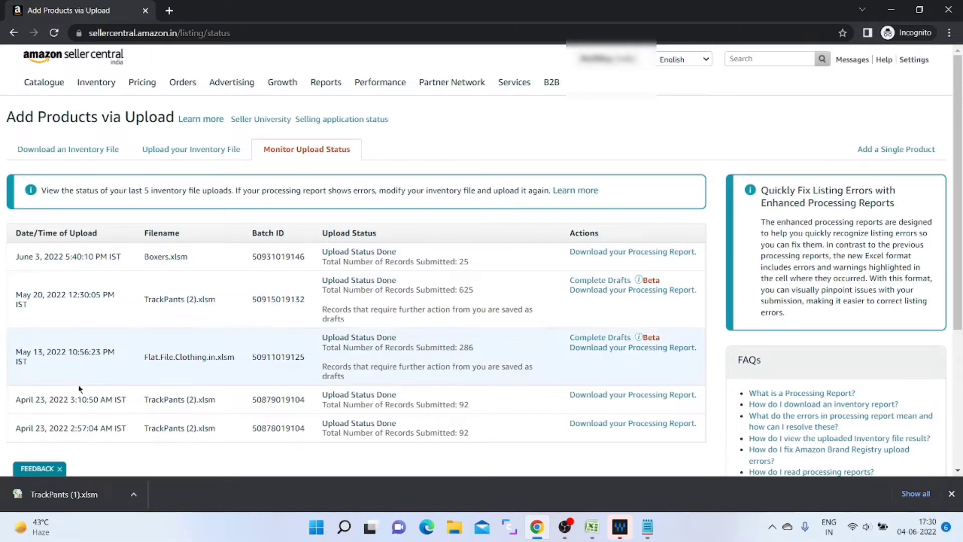
- Open the downloaded TrackPants (1).xlsm template and read through its guidelines on using the inventory file
click(76, 494)
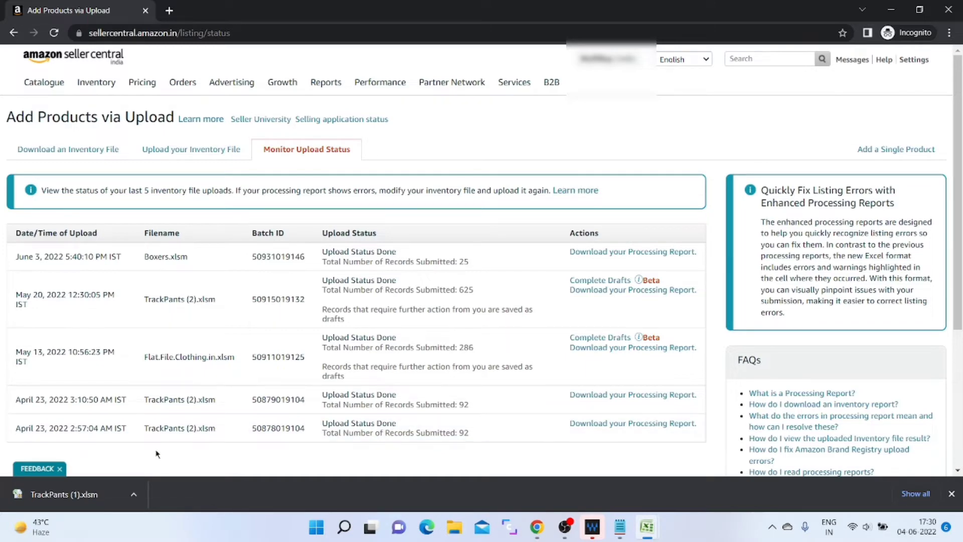
click(98, 492)
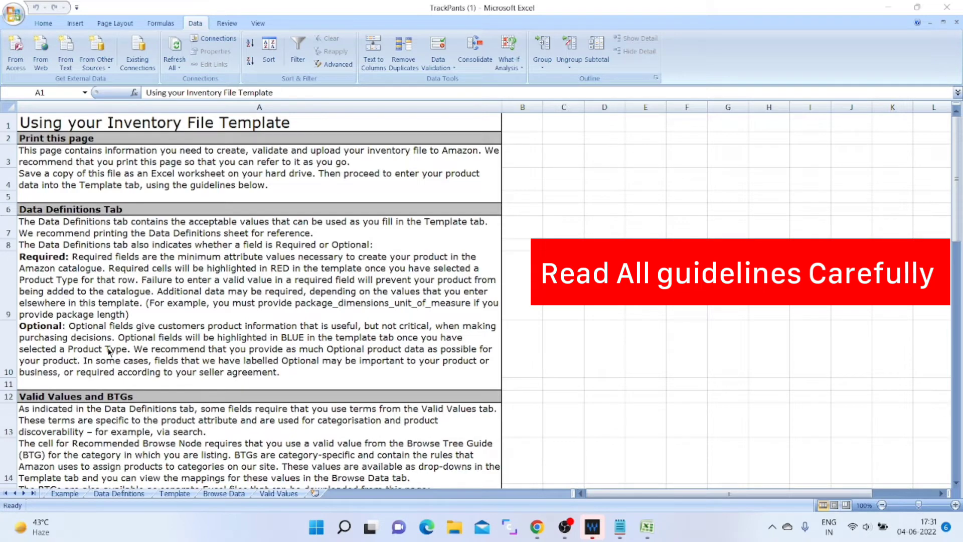
scroll(110, 351, down, 4)
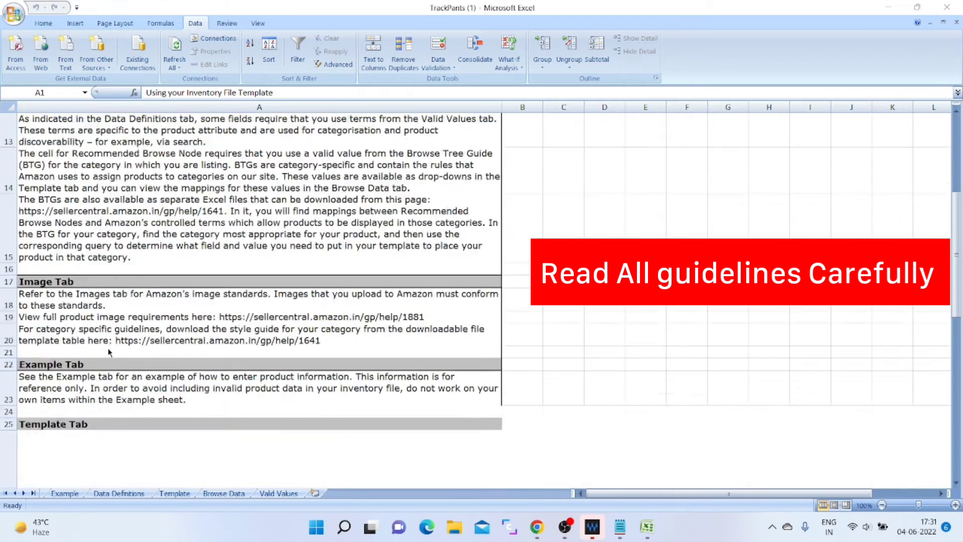
scroll(109, 351, down, 3)
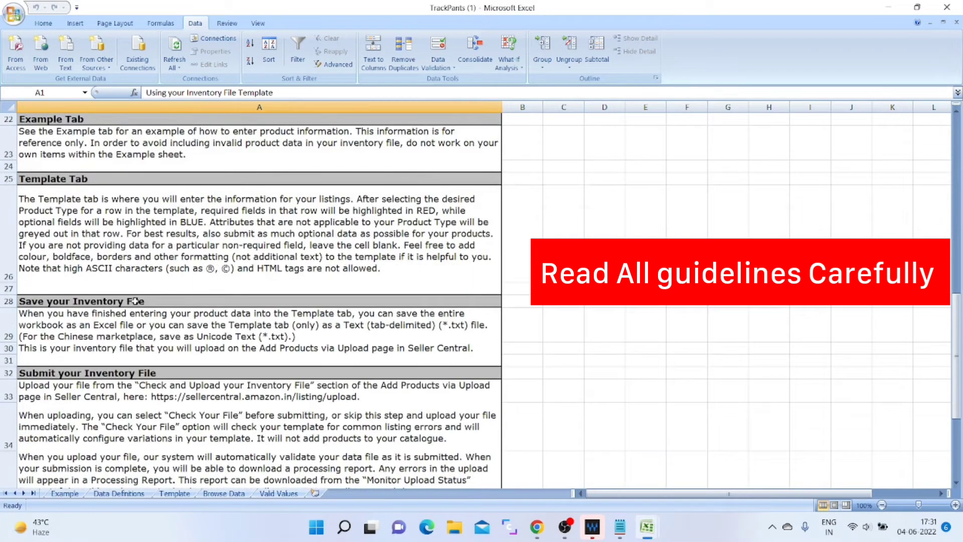
scroll(134, 301, up, 5)
scroll(135, 301, up, 2)
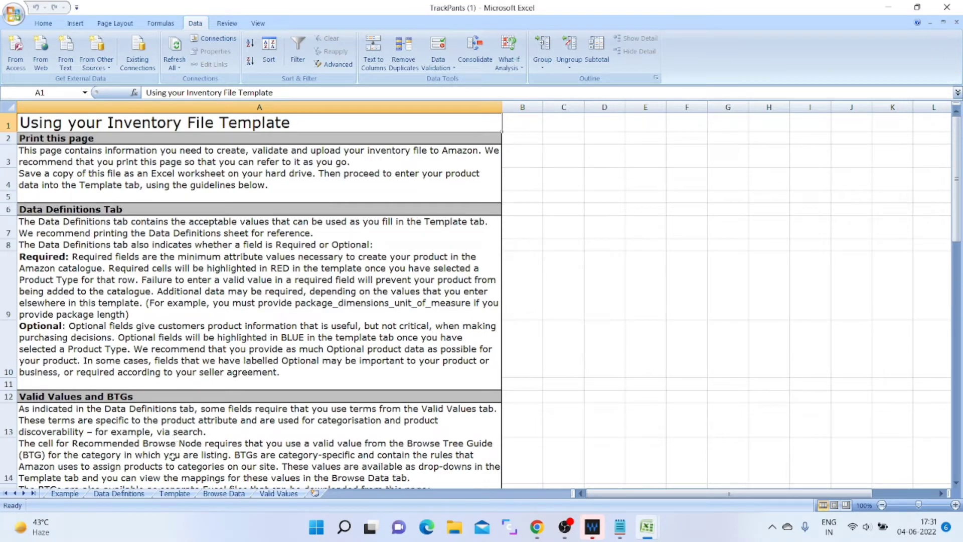
- Show the Template sheet's Seller SKU column, and copy the filtered seller-sku values from the 1track pants workbook
click(173, 493)
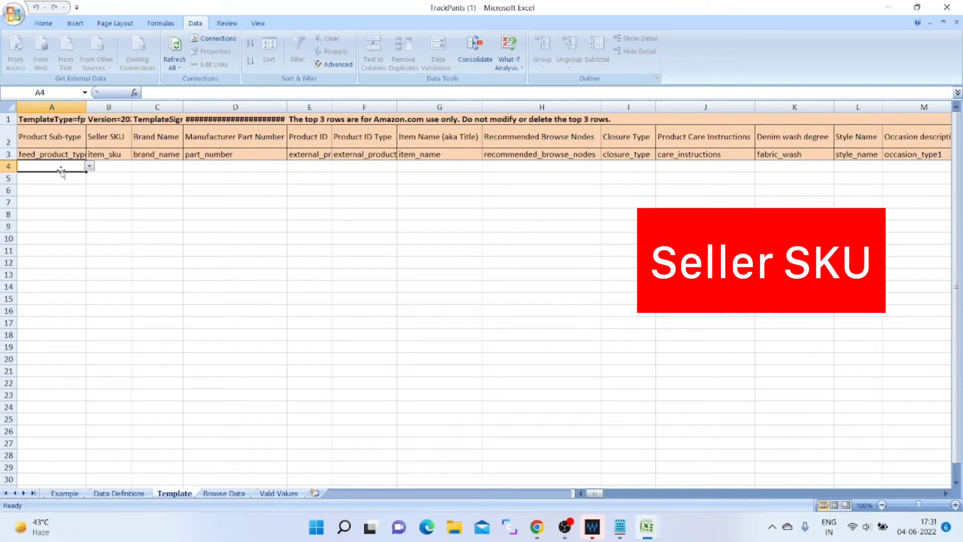
click(107, 164)
key(alt)
key(alt+Tab)
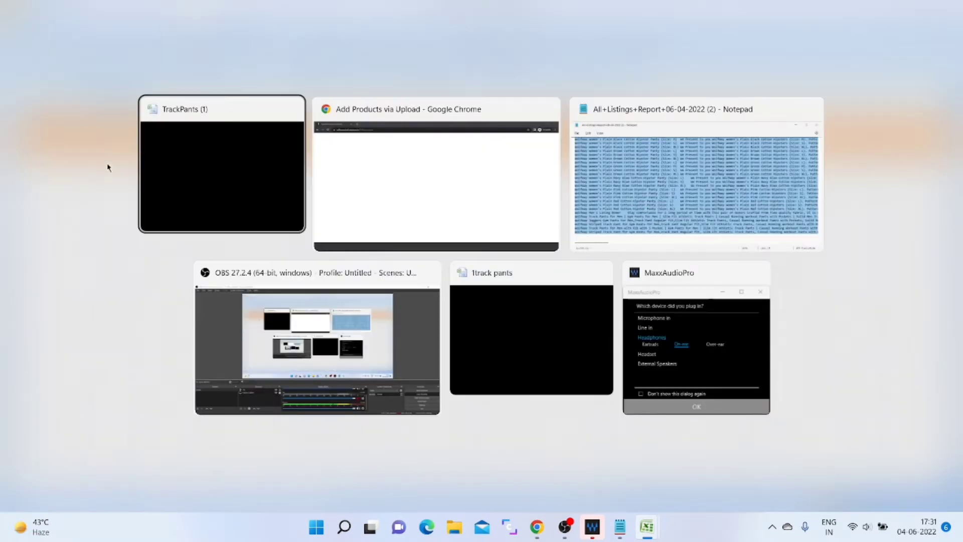
key(alt+Tab)
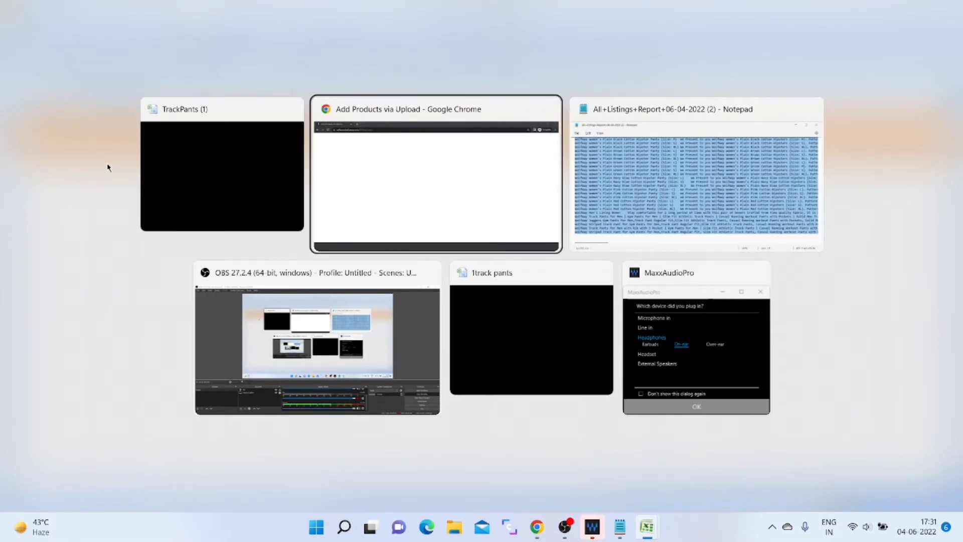
key(alt+Tab)
key(alt+Tab)
key(alt+Tab)
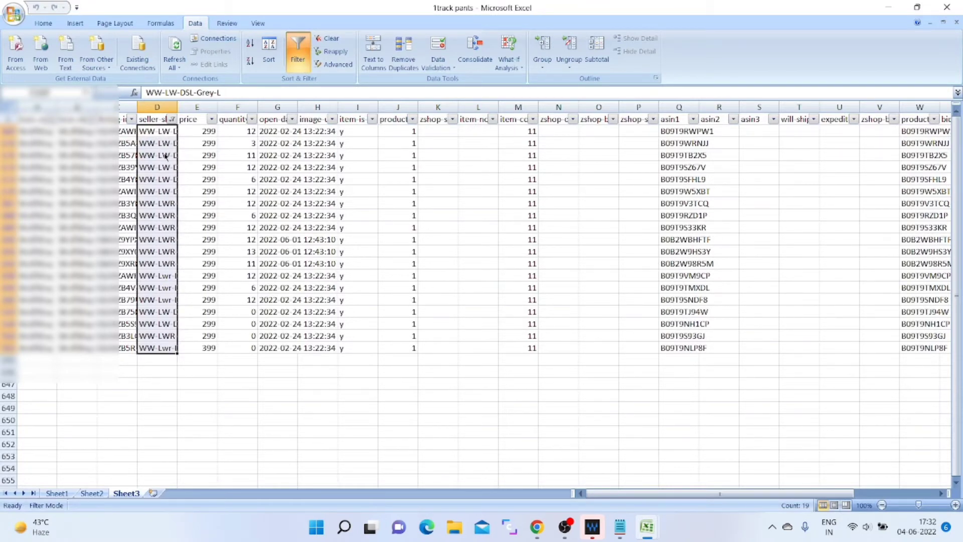
key(ctrl+c)
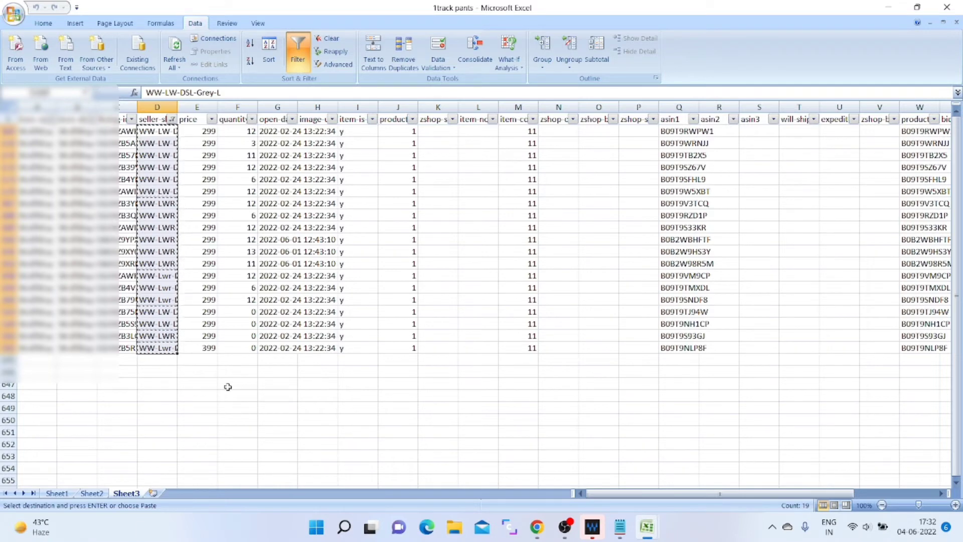
- Paste the copied SKUs as values only into the Seller SKU column of the TrackPants (1) template, starting at B4
key(super+Tab)
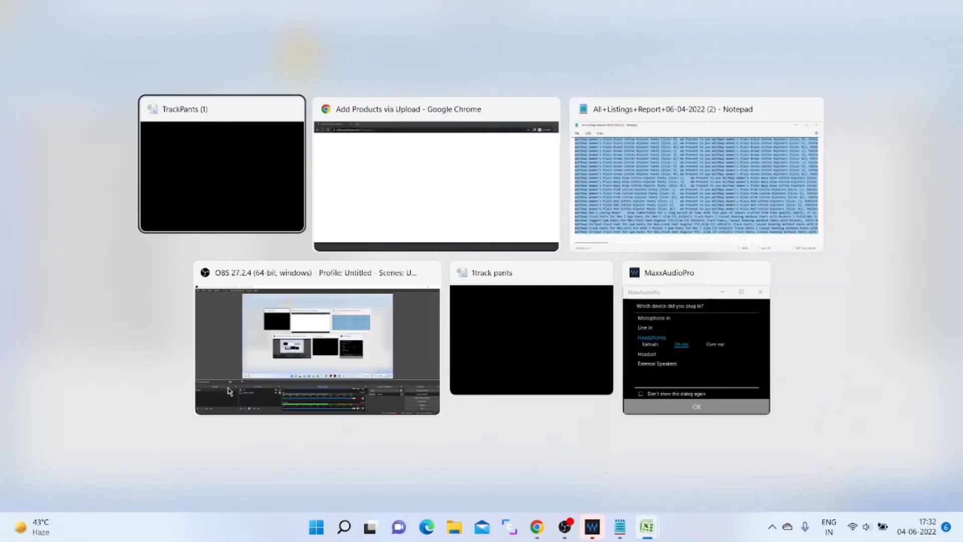
key(Return)
click(117, 174)
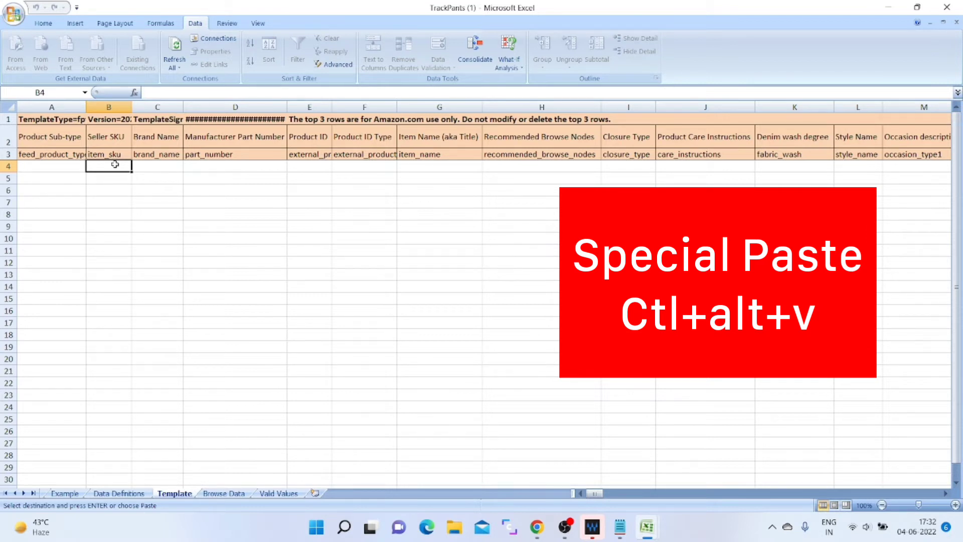
key(ctrl+alt+v)
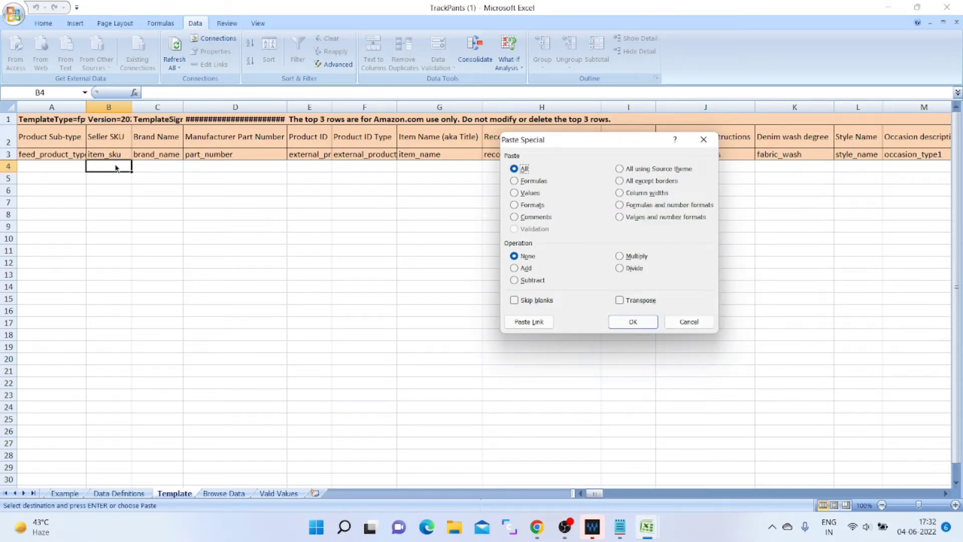
key(v)
key(Return)
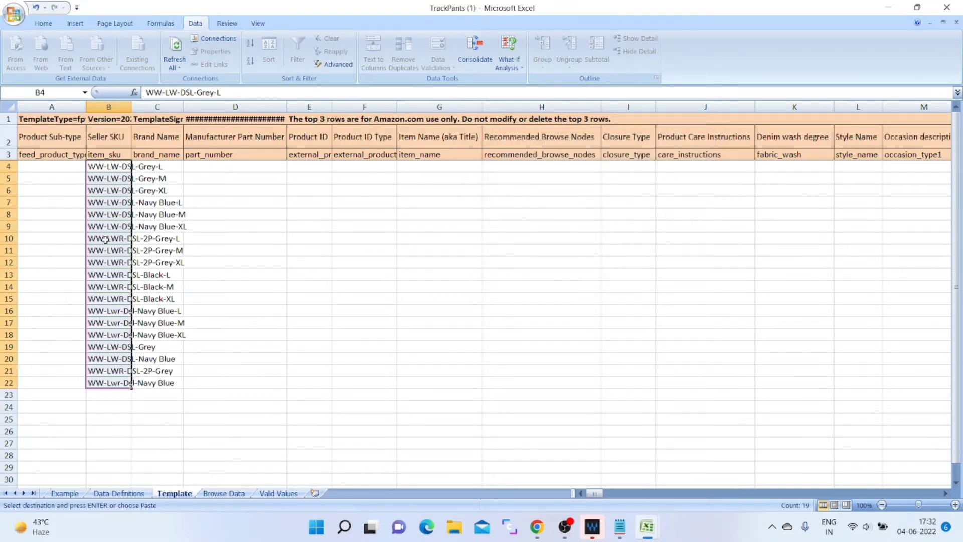
- Set the Product Sub-type of the first SKU row, cell A4, to pants
click(70, 166)
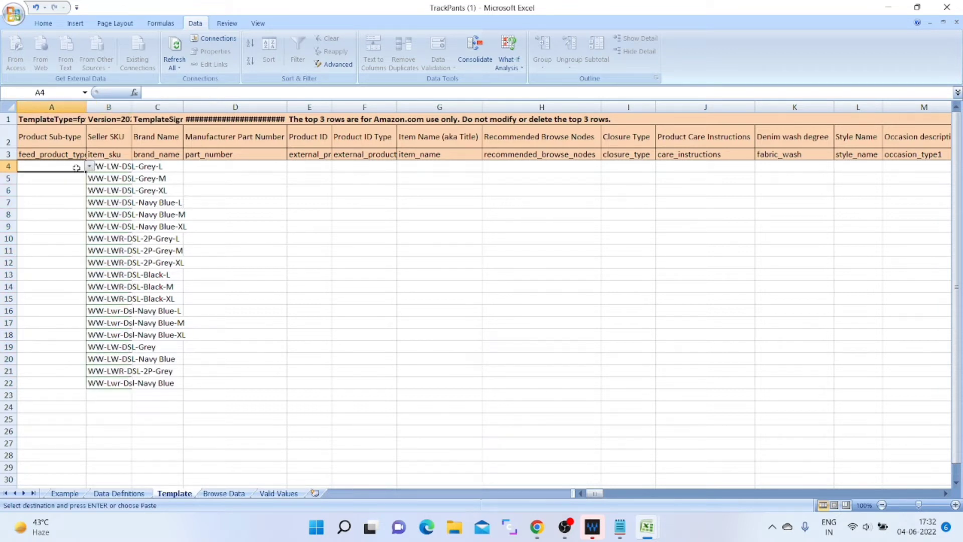
ctrl+scroll(77, 167, up, 3)
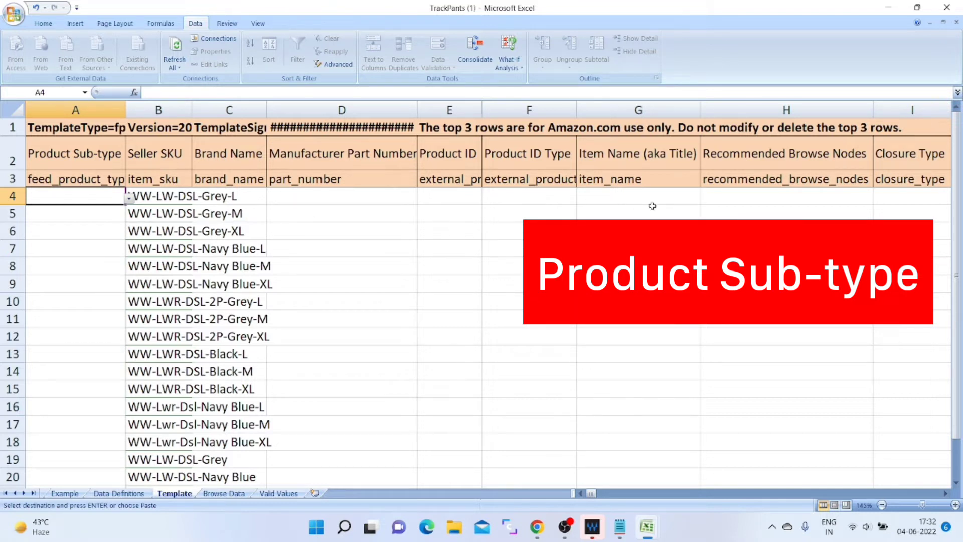
click(712, 211)
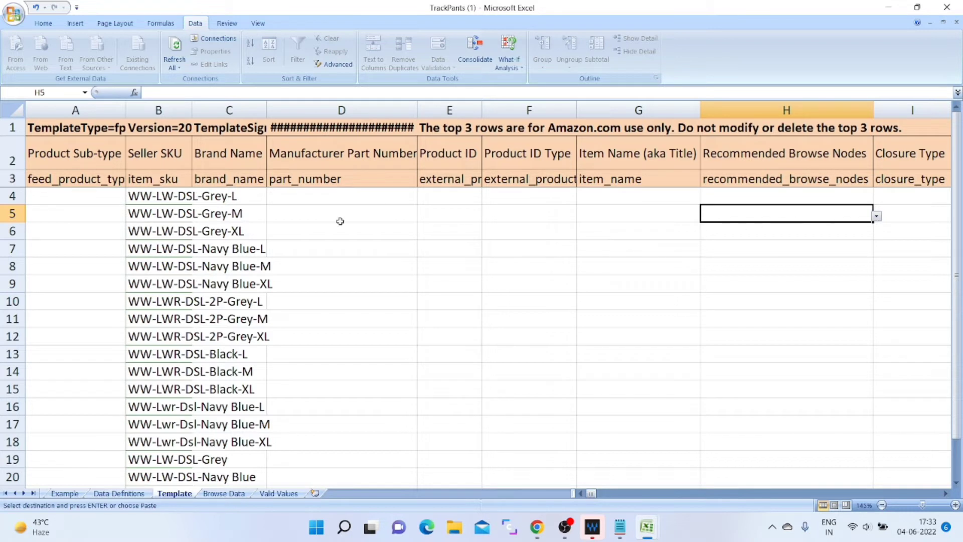
click(100, 201)
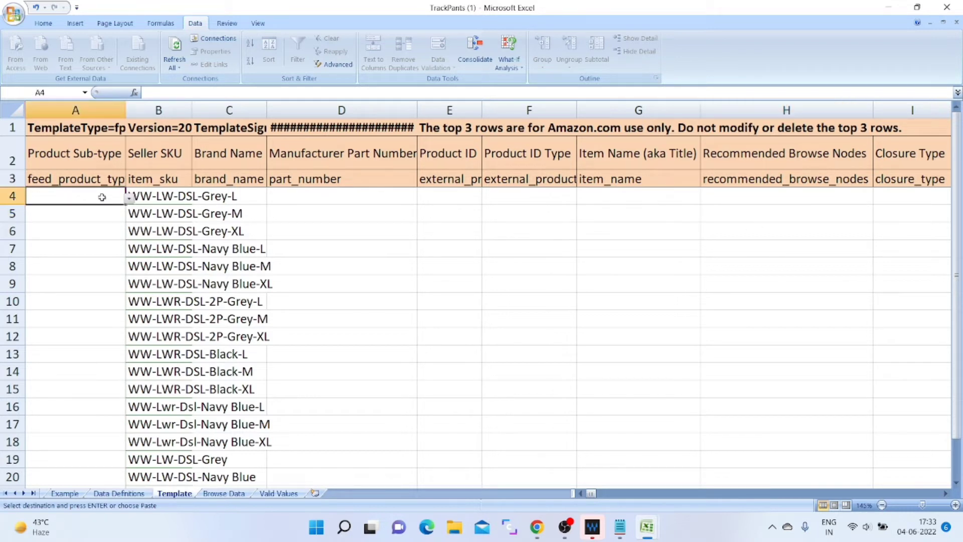
click(129, 205)
click(105, 196)
click(130, 200)
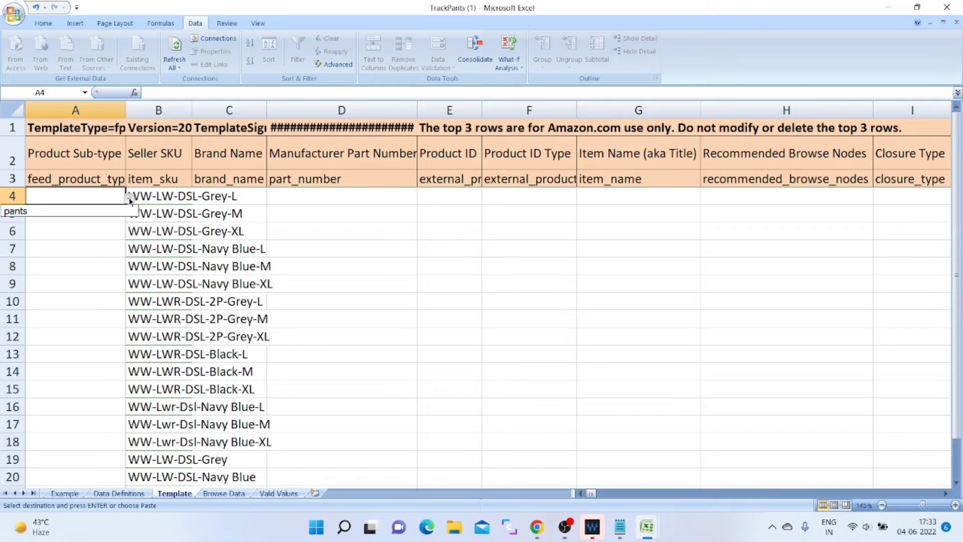
click(115, 214)
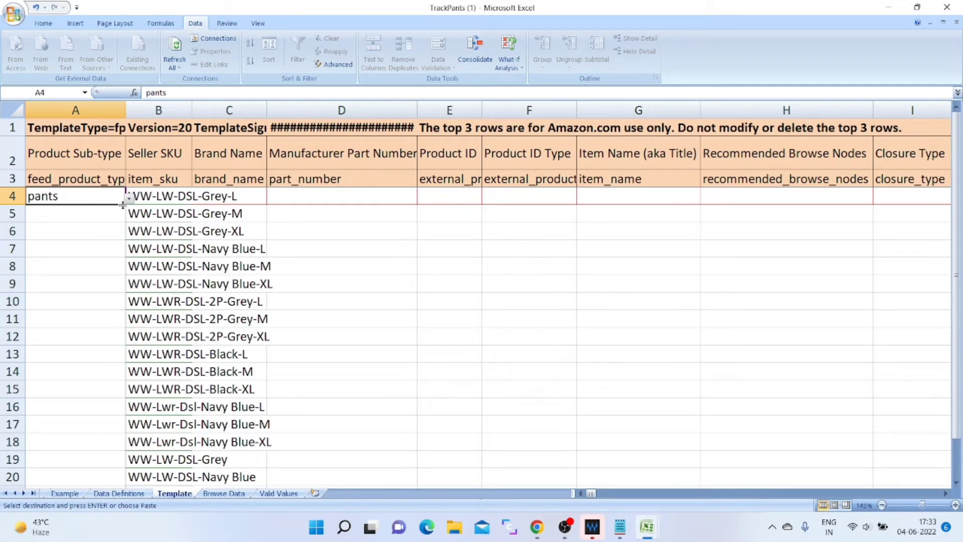
- Fill the Product Sub-type value pants down from A4 through A22, covering every SKU row
mouse_move(123, 205)
mouse_down()
mouse_move(123, 326)
mouse_move(124, 203)
mouse_up()
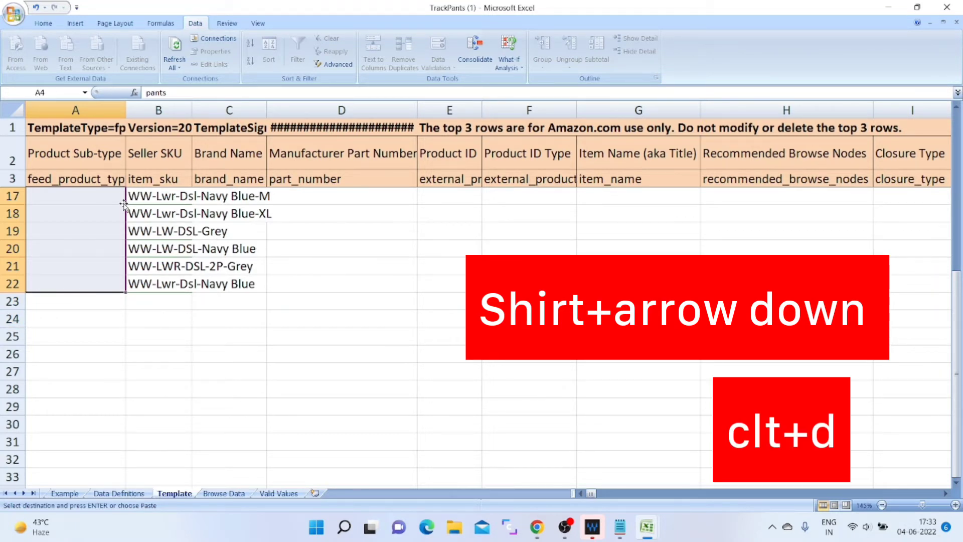
key(ctrl+d)
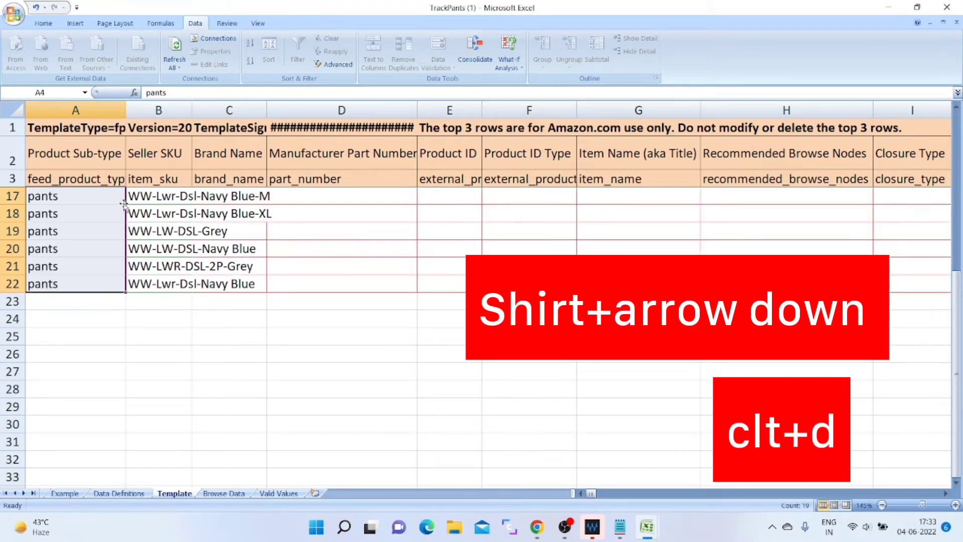
scroll(210, 321, up, 4)
scroll(209, 321, up, 1)
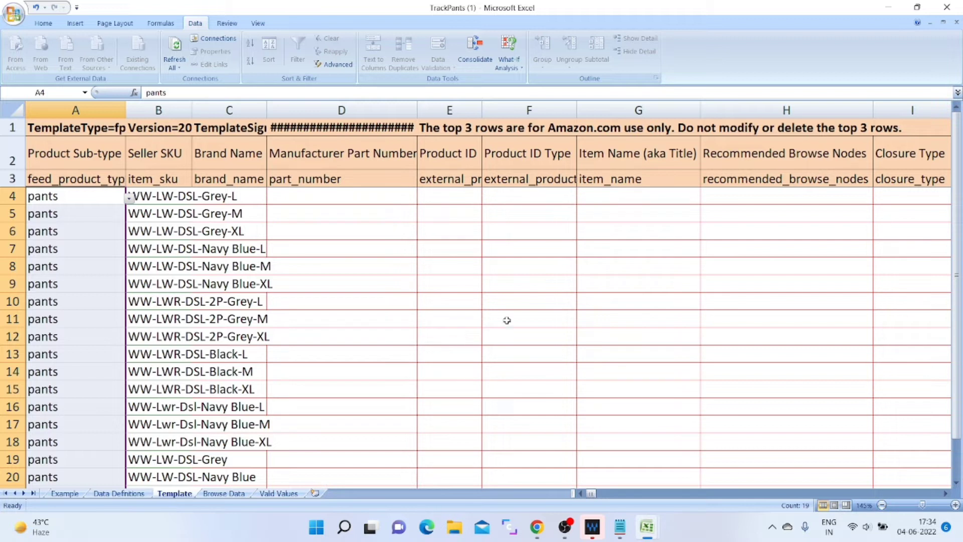
- Check the allowed Product ID Type values for cell F7 without choosing one
click(560, 249)
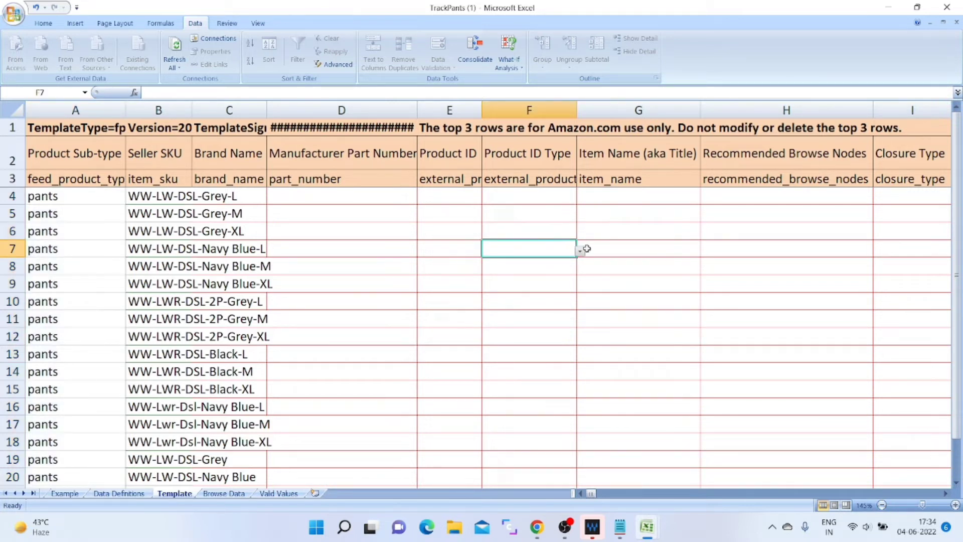
click(581, 252)
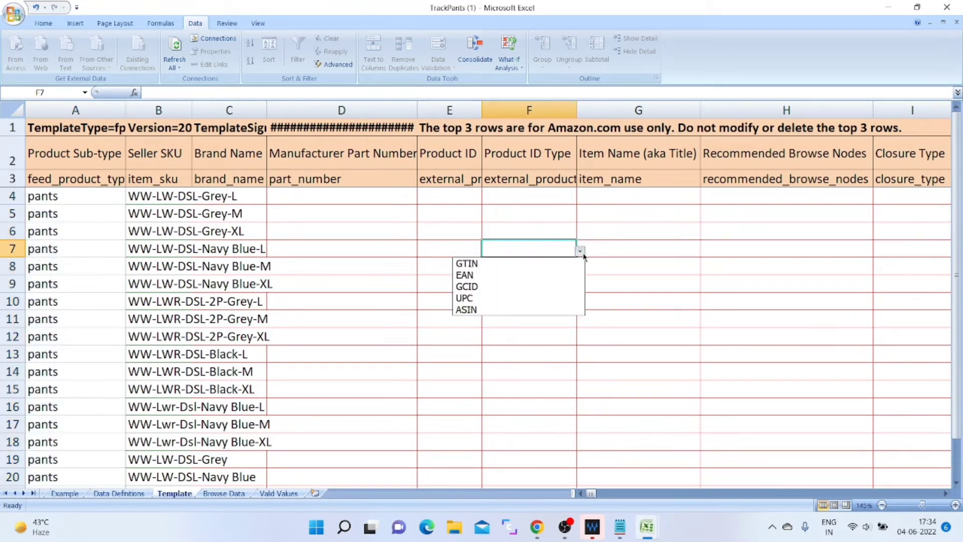
click(527, 304)
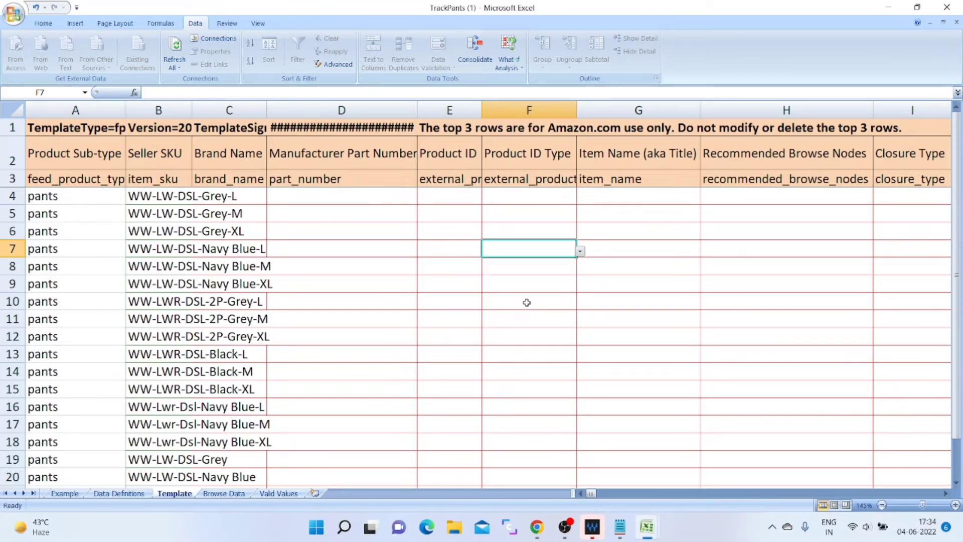
ctrl+scroll(649, 451, down, 3)
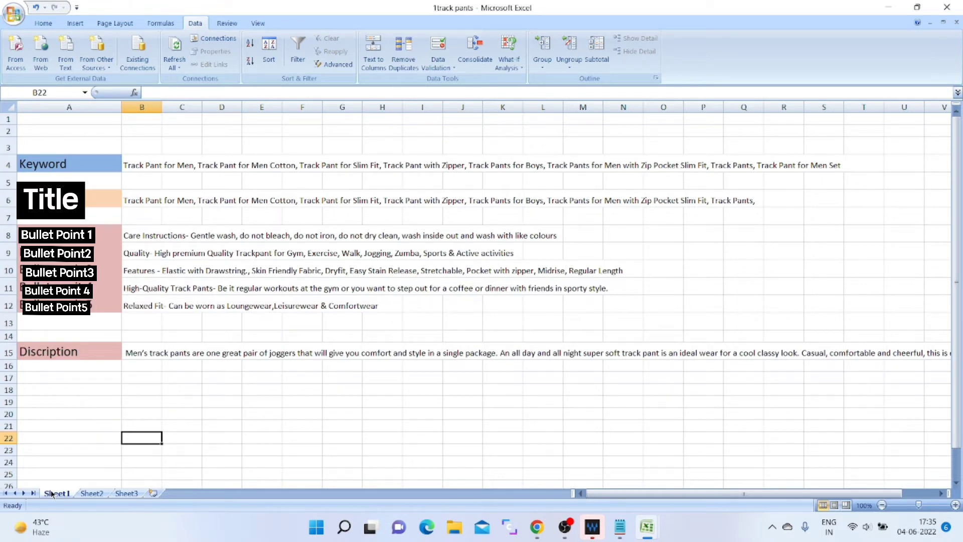
- Copy the keyword text in cell B4 on Sheet1 of the 1track pants workbook and return to the TrackPants (1) template
click(135, 163)
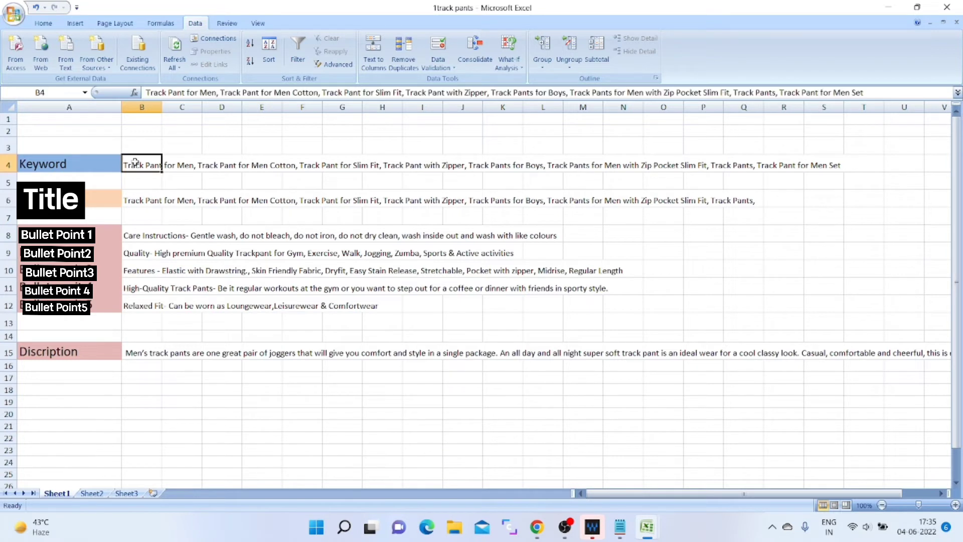
key(ctrl+c)
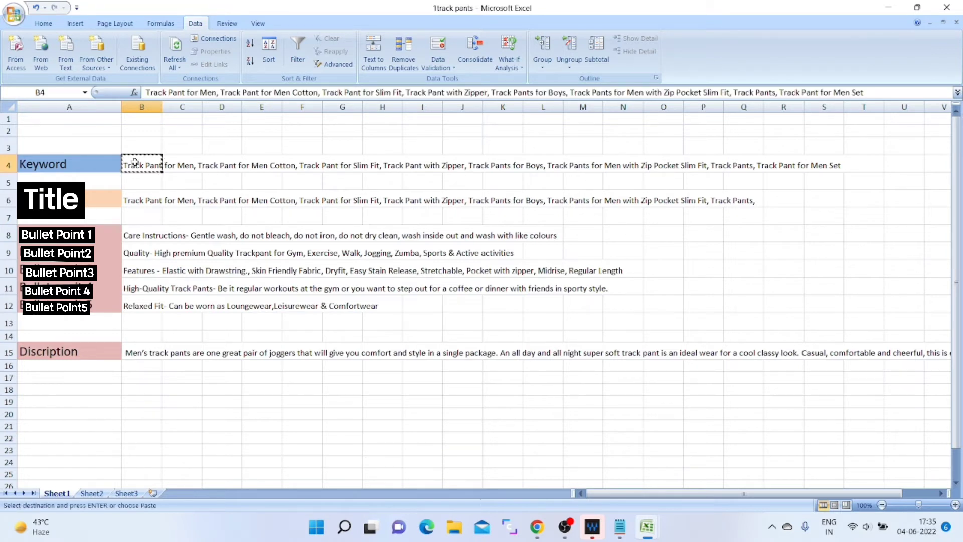
key(alt)
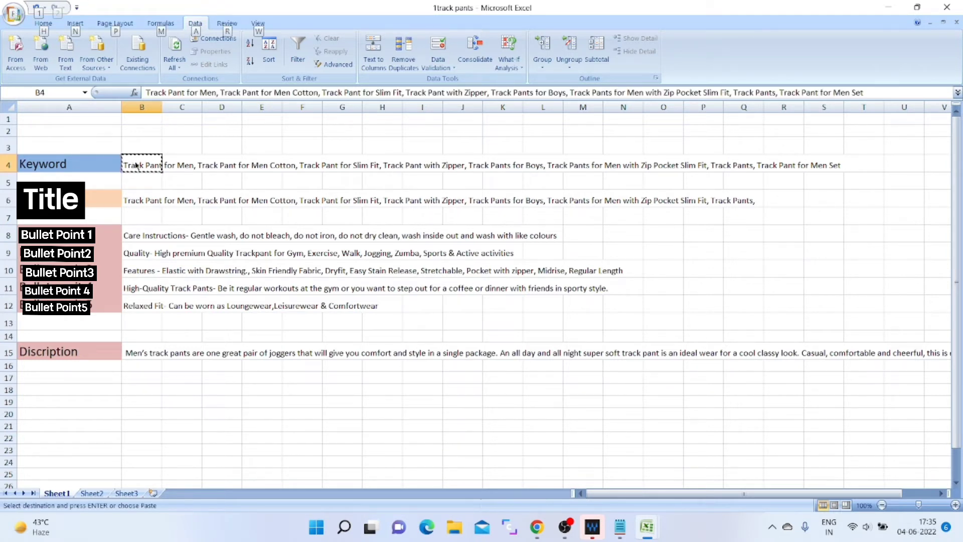
key(alt+Tab)
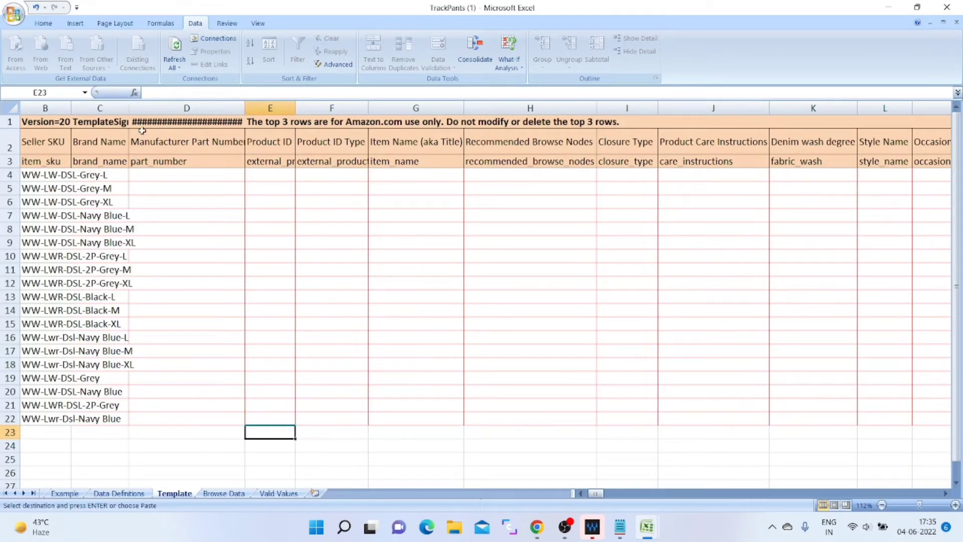
- Go through the Template sheet's column headers from Manufacturer Part Number onward to locate the Search Terms (generic_keywords) column
click(213, 158)
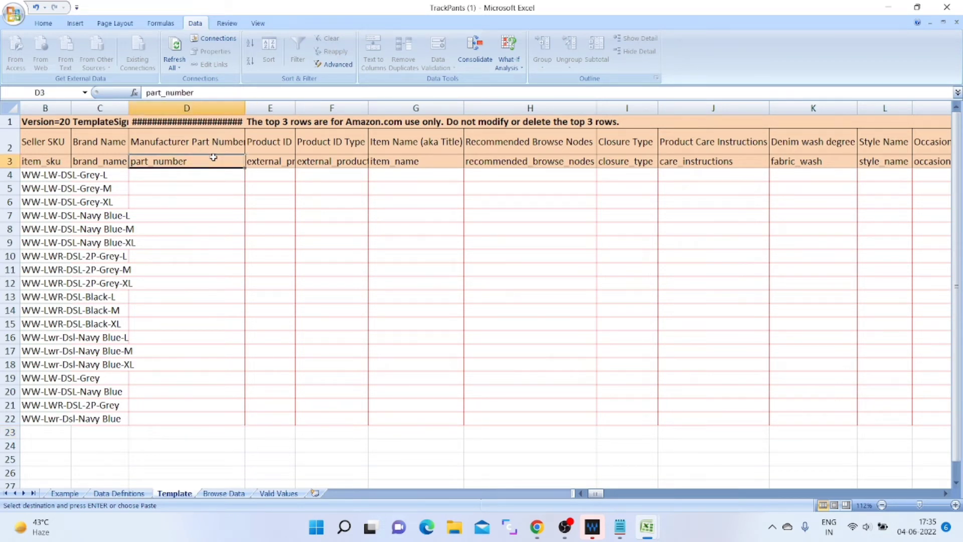
key(Up)
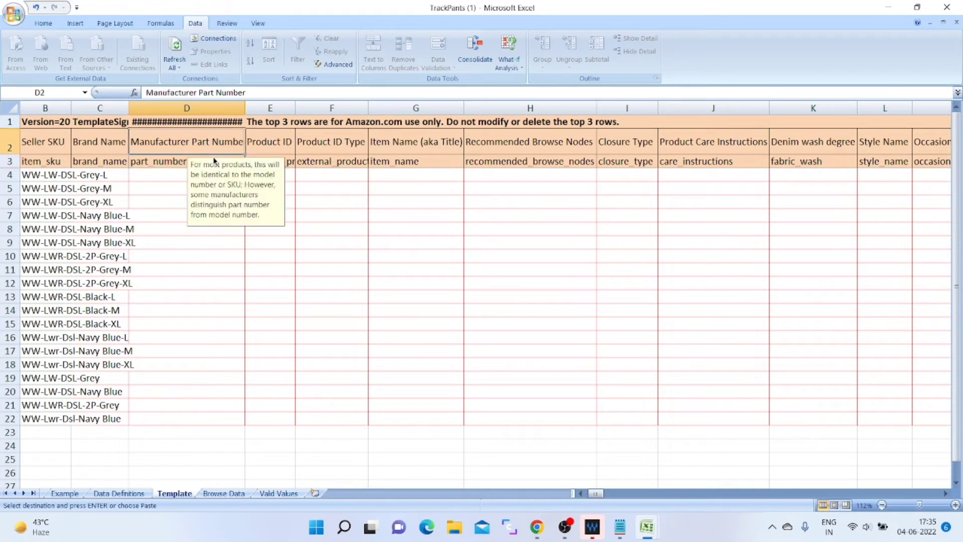
key(Right)
key(Right)
key(Right)
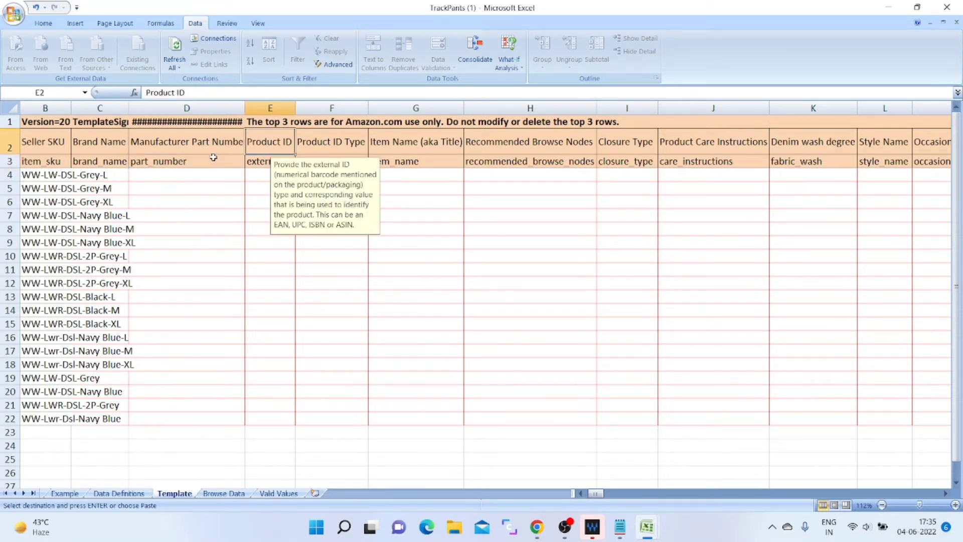
key(Right)
key(Right)
key(Right)
key(Right)
key(Right)
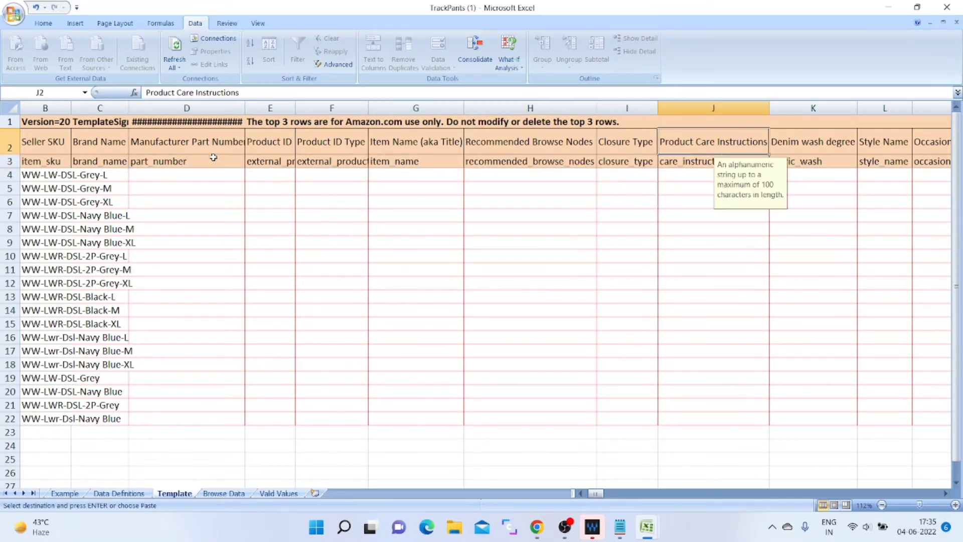
key(Right)
key(Right)
key(Right)
key(Right)
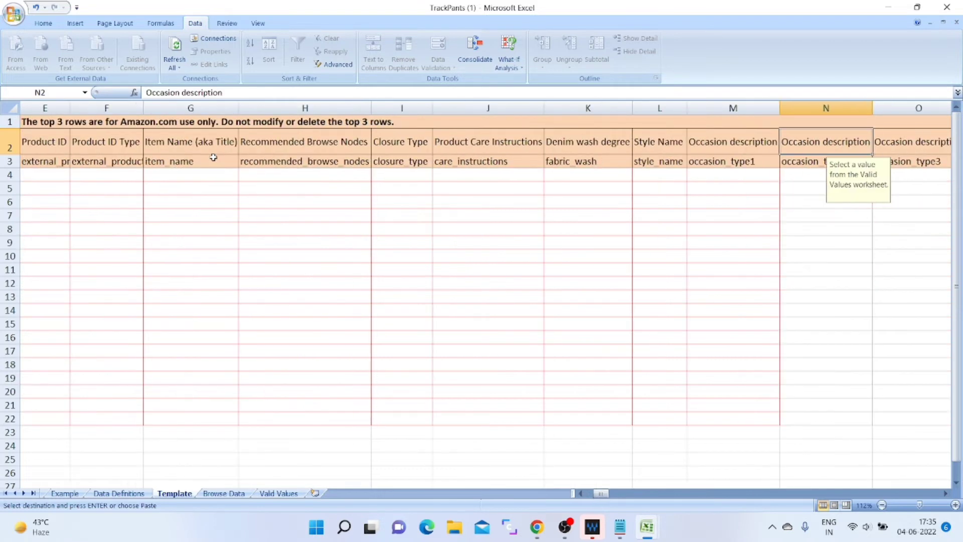
key(Right)
key(Right)
key(Right)
key(Right)
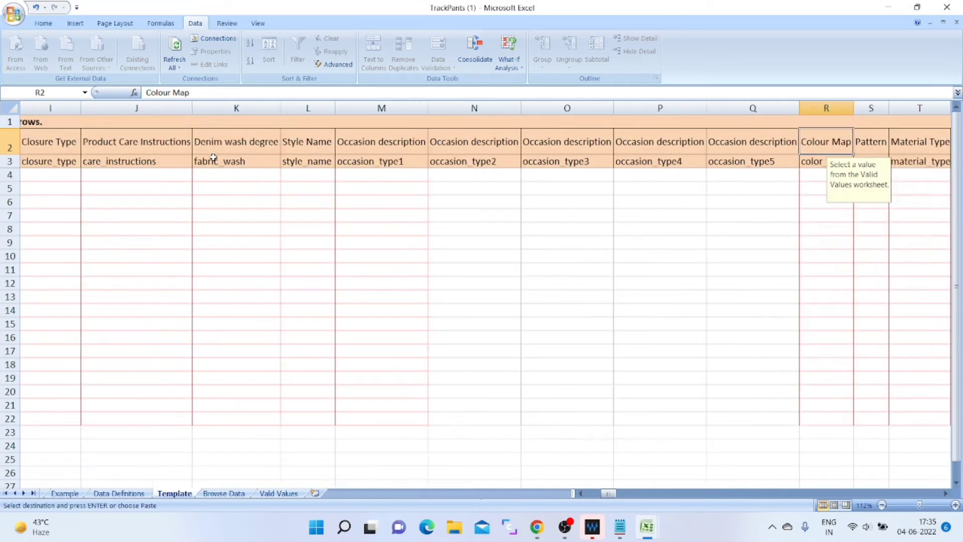
key(Right)
key(Right)
key(Right)
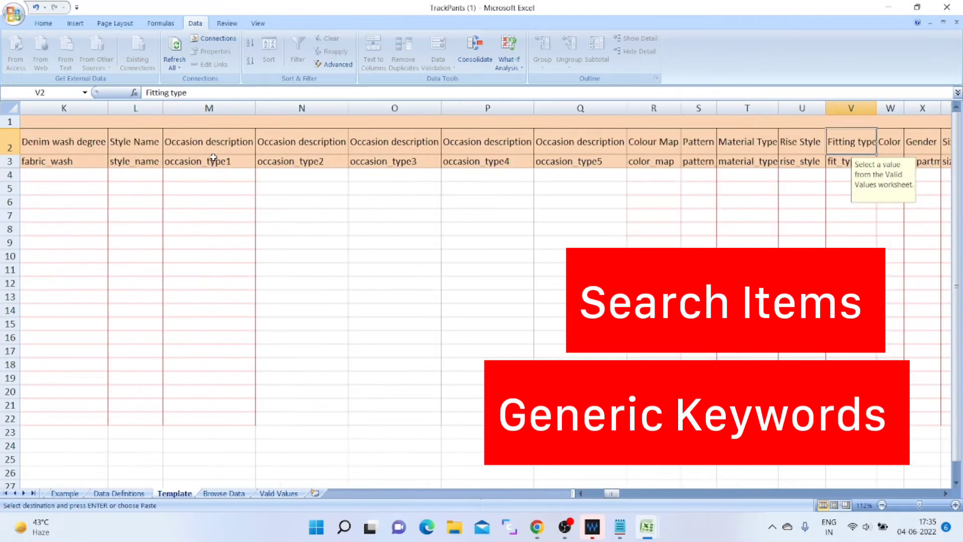
key(Right)
key(Right)
key(Right)
key(Right)
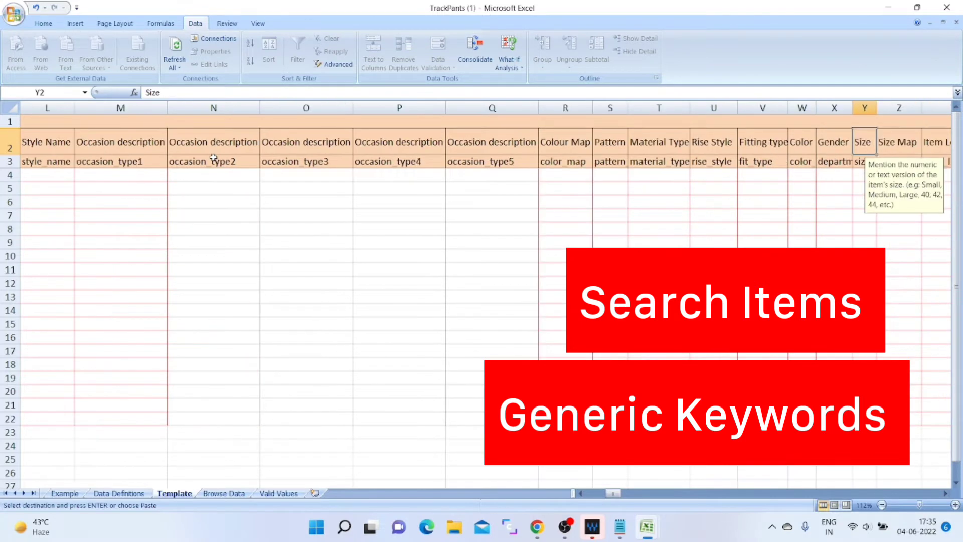
key(Right)
key(Right)
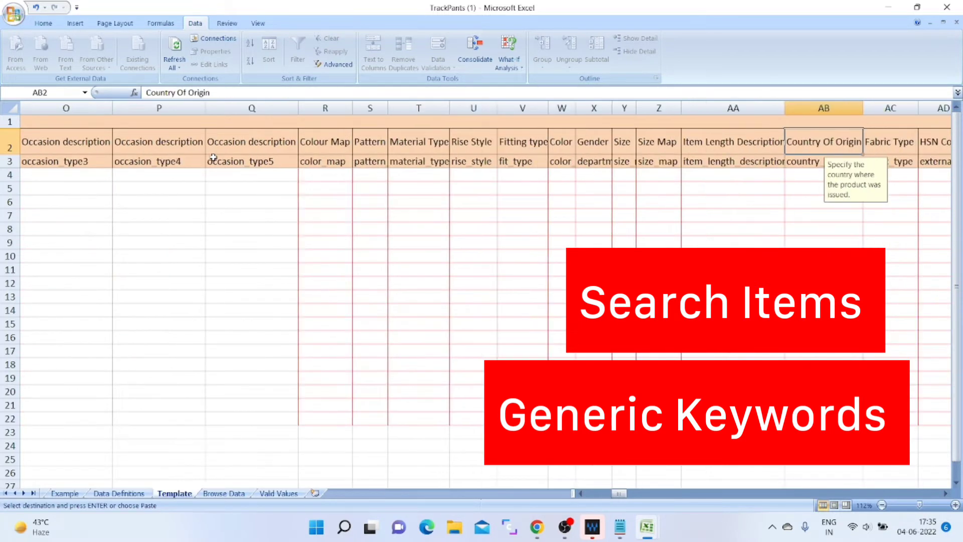
key(Right)
key(Right)
key(Right)
key(Right)
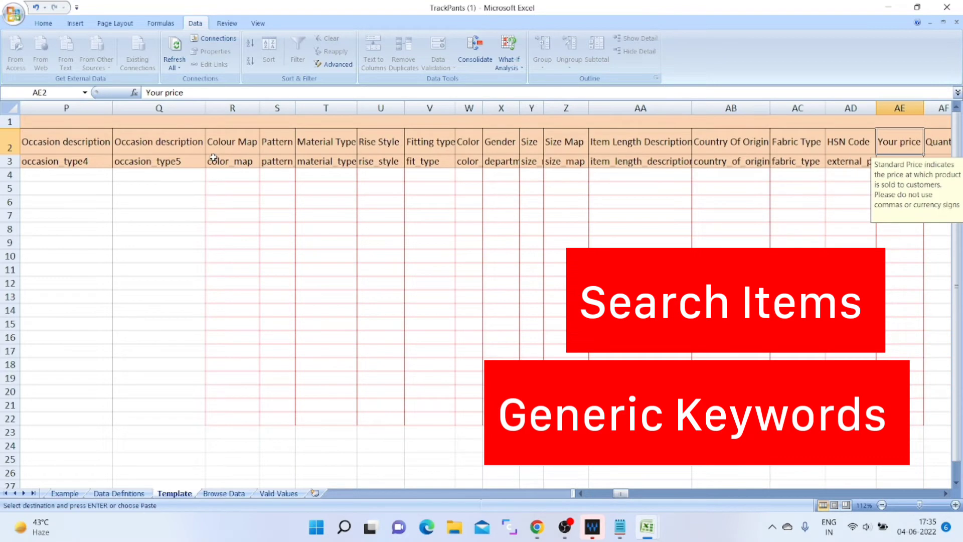
key(Right)
key(Right)
key(Right)
key(Right)
key(Right)
key(Right)
key(Right)
key(Right)
key(Right)
key(Right)
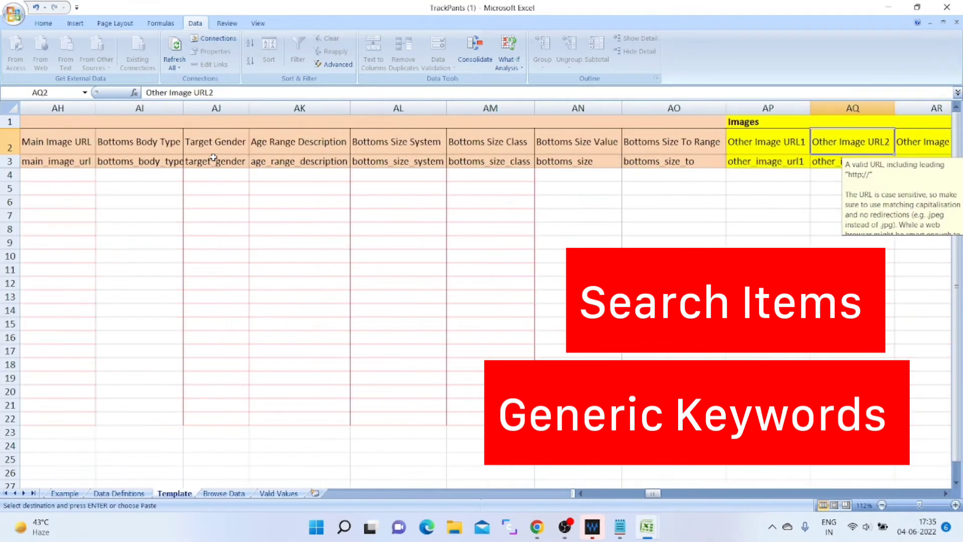
key(Right)
key(Right)
key(Right)
key(Right)
key(Right)
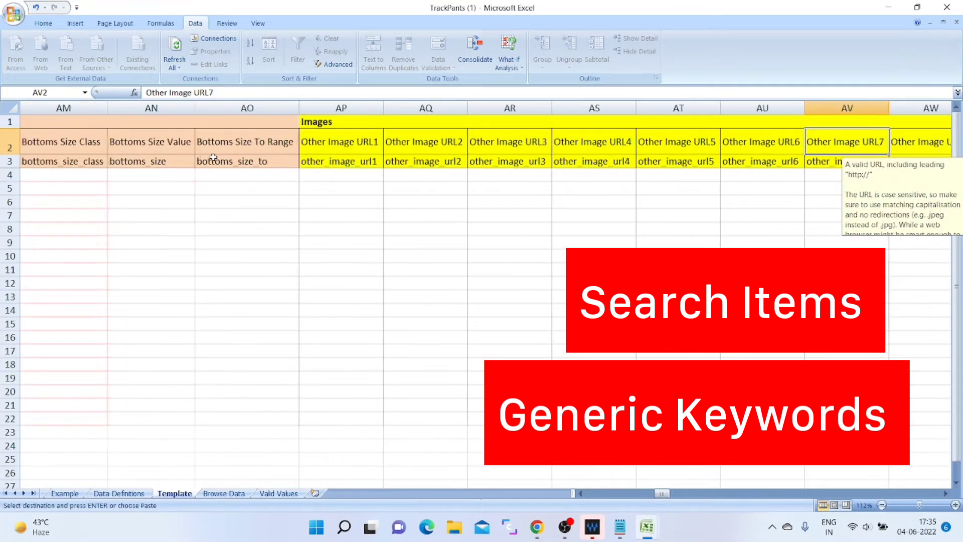
key(Right)
key(Right)
key(Right)
key(Right)
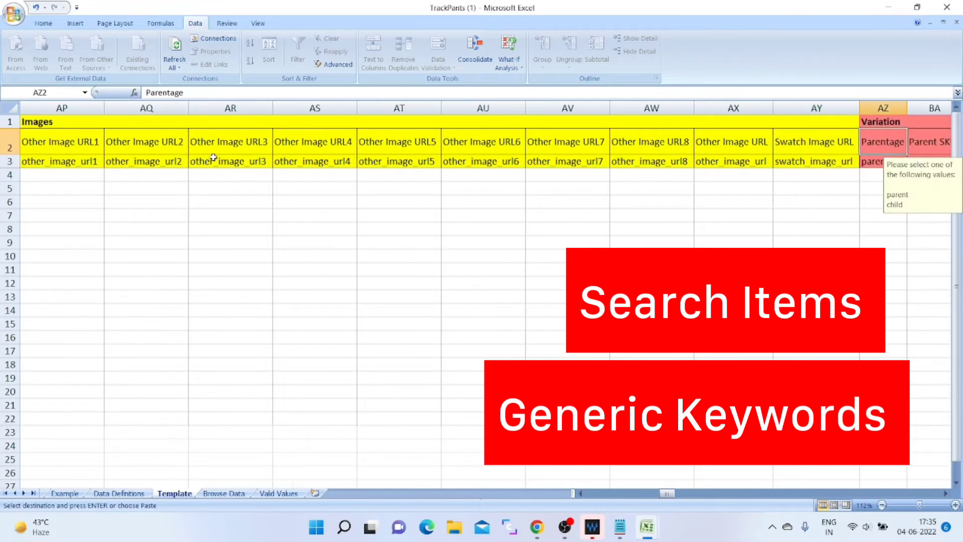
key(Right)
key(Right)
key(Right)
key(Right)
key(Right)
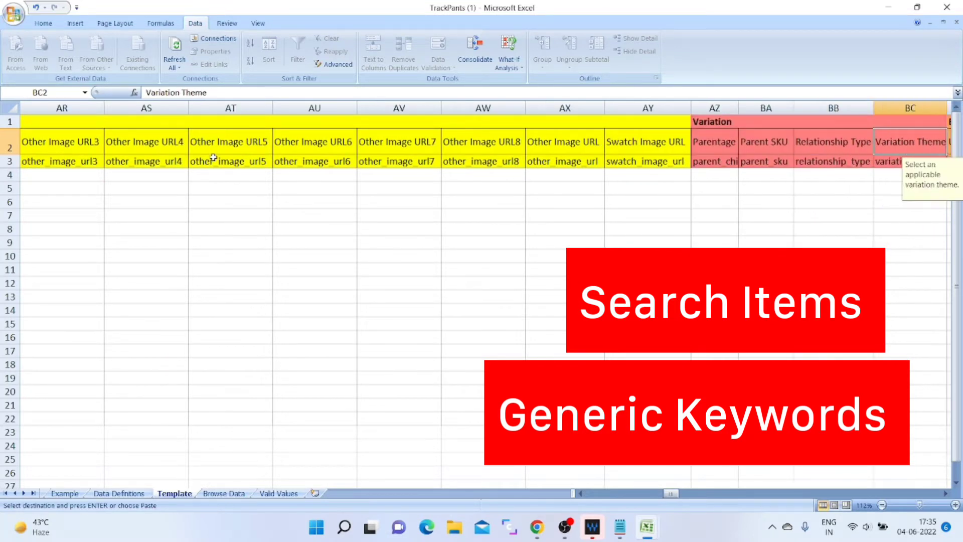
key(Right)
key(Right)
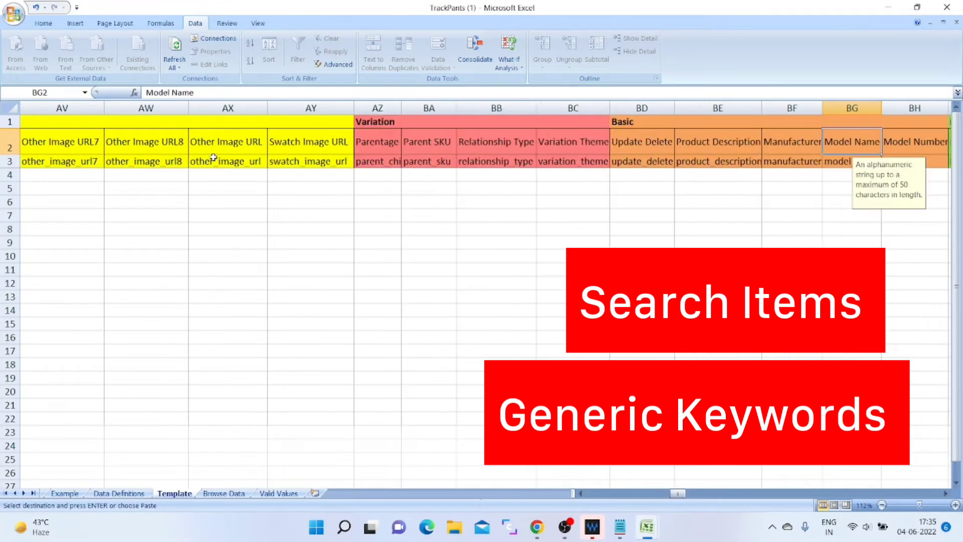
key(Right)
key(Right)
key(Right)
key(Right)
key(Right)
key(Right)
key(Right)
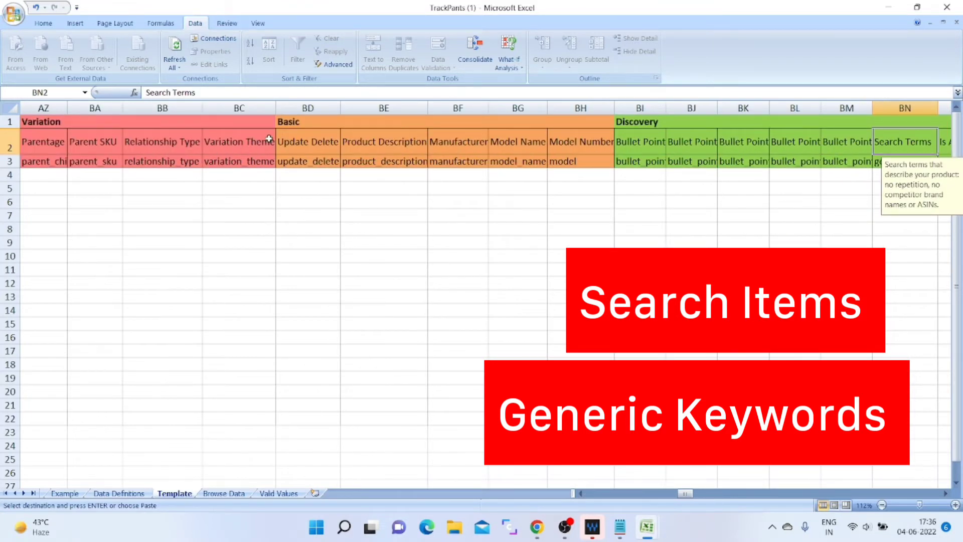
key(Down)
key(Down)
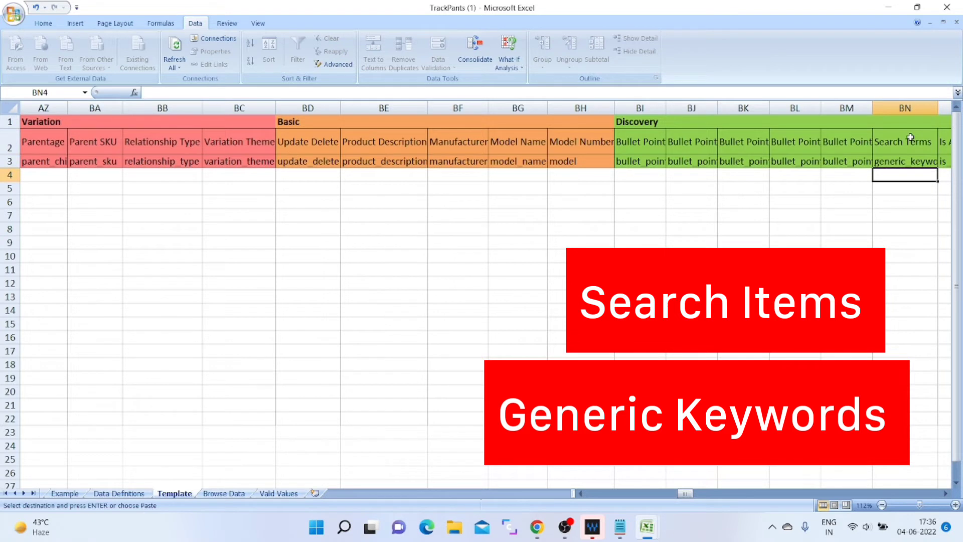
key(Up)
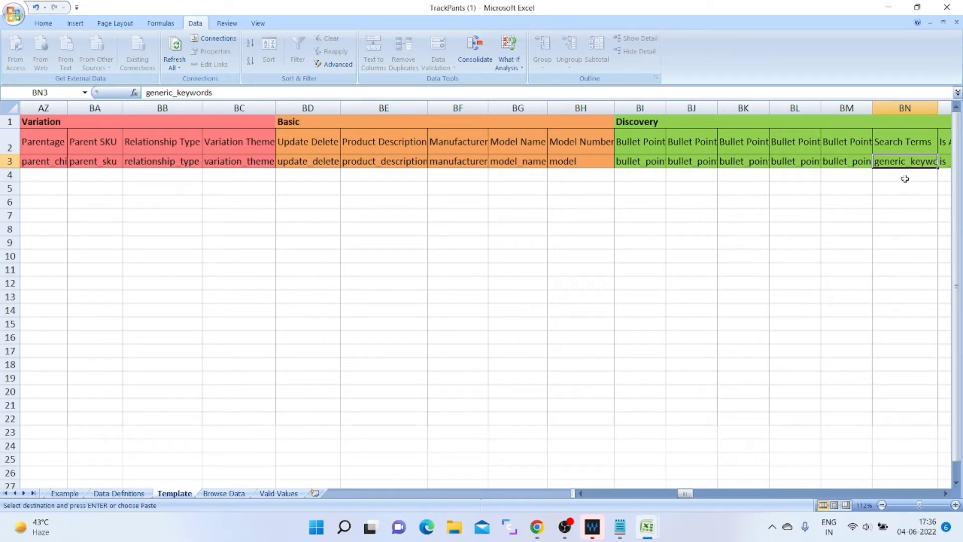
- Paste the copied keywords as values only into the first SKU row of the Search Terms column, cell BN4
click(905, 178)
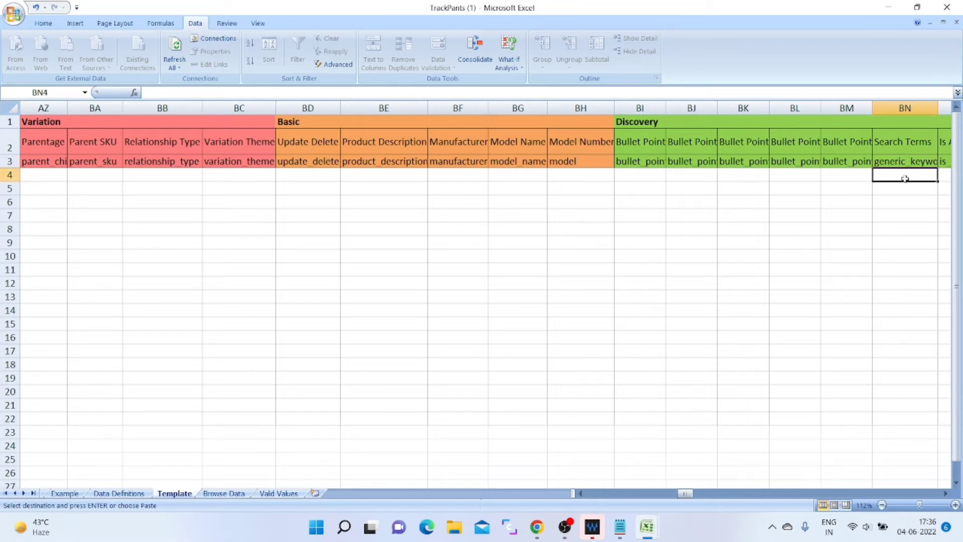
key(ctrl+alt+v)
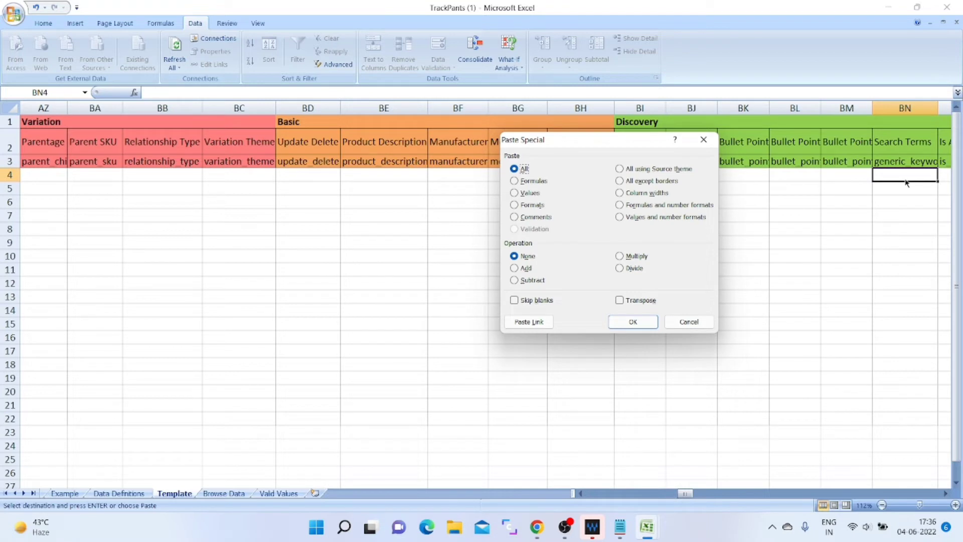
key(v)
key(Return)
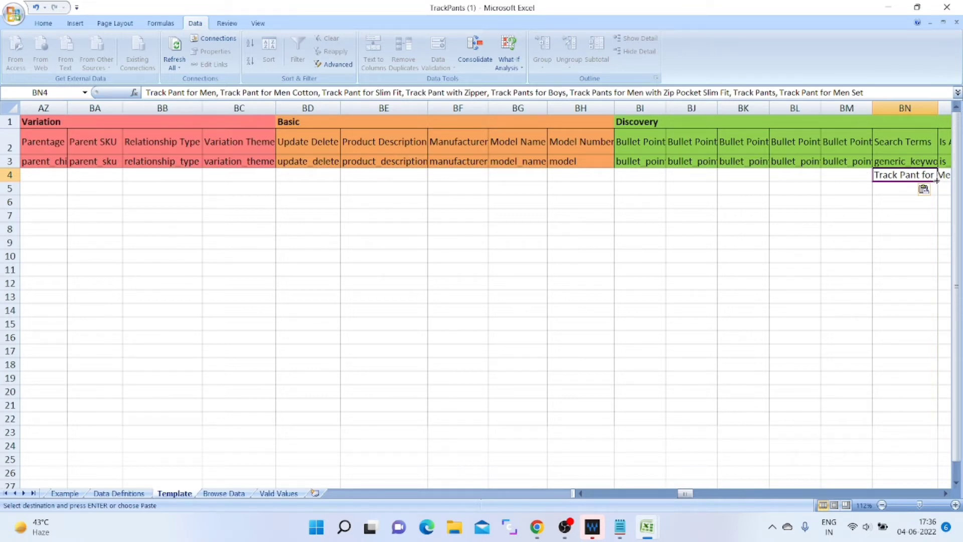
- Fill the Search Terms column from BN4 down to BN25 with the copied track pant keywords
drag(937, 181, 934, 230)
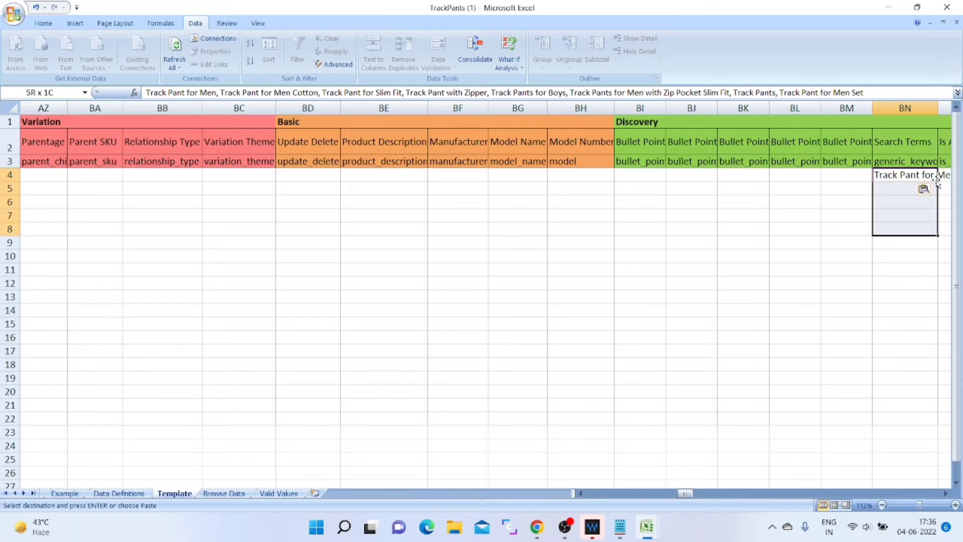
key(shift+Down)
key(shift+Down)
key(shift+Down)
key(shift+Down)
key(shift+Down)
key(shift+Down)
key(shift+Down)
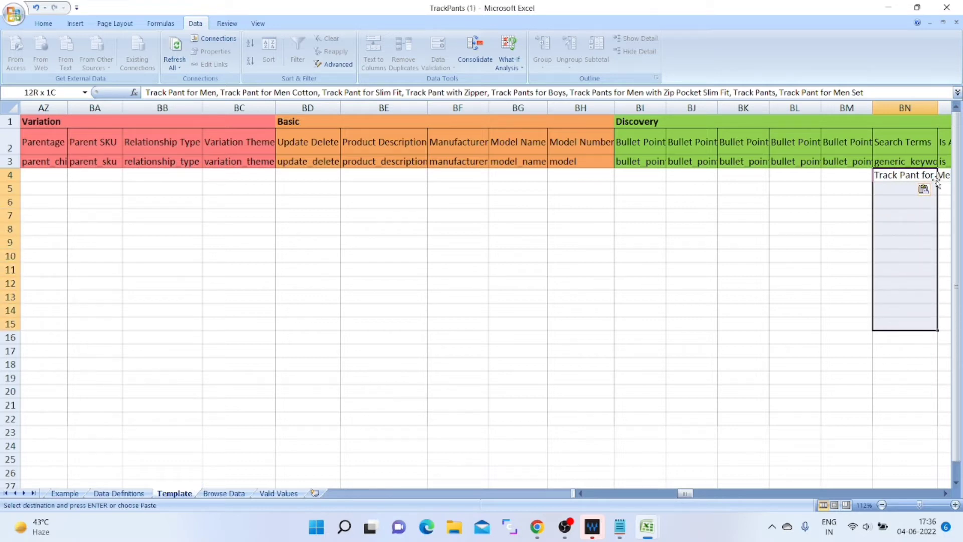
key(shift+Down)
key(shift+Down)
key(shift+Down)
key(shift+Down)
key(shift+Down)
key(shift+Down)
key(shift+Down)
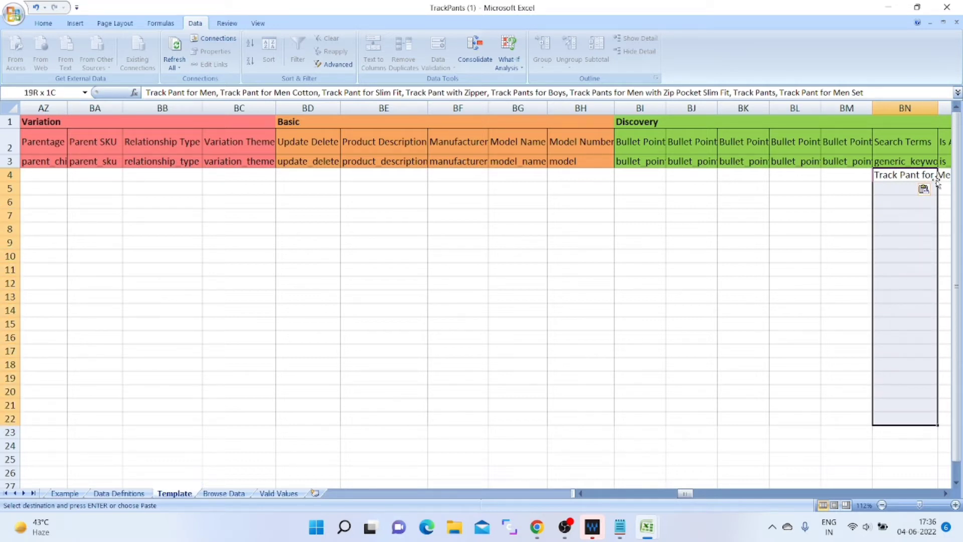
key(shift+Down)
key(shift+Down)
key(shift+Down)
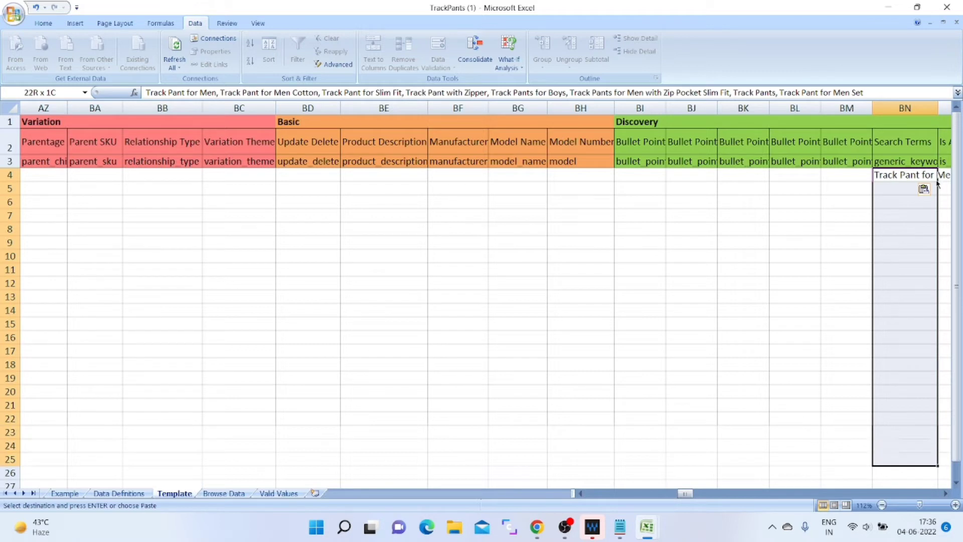
key(Return)
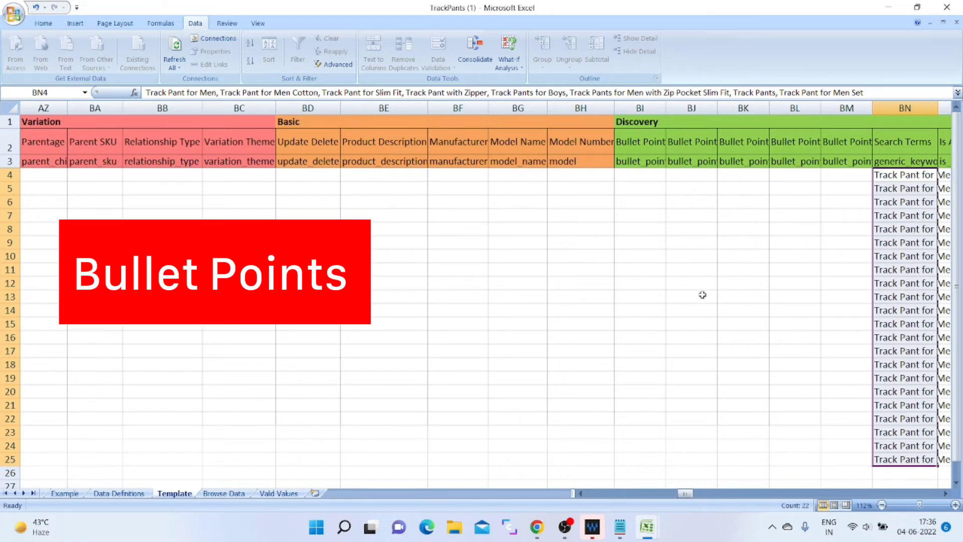
- Copy the Care Instructions bullet from B8 of the 1track pants workbook and paste it as values only into bullet_point1 cell BI4 of TrackPants (1)
click(642, 146)
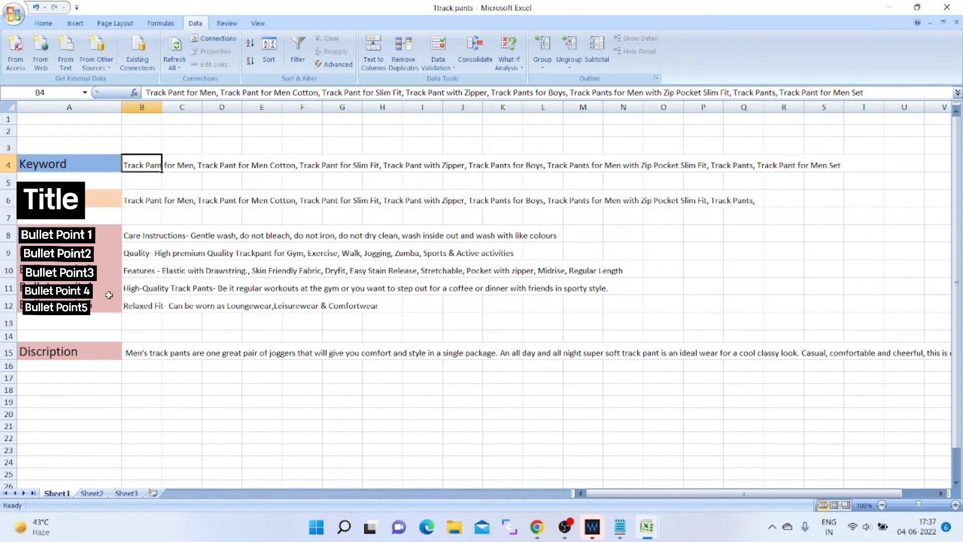
click(139, 237)
key(ctrl+c)
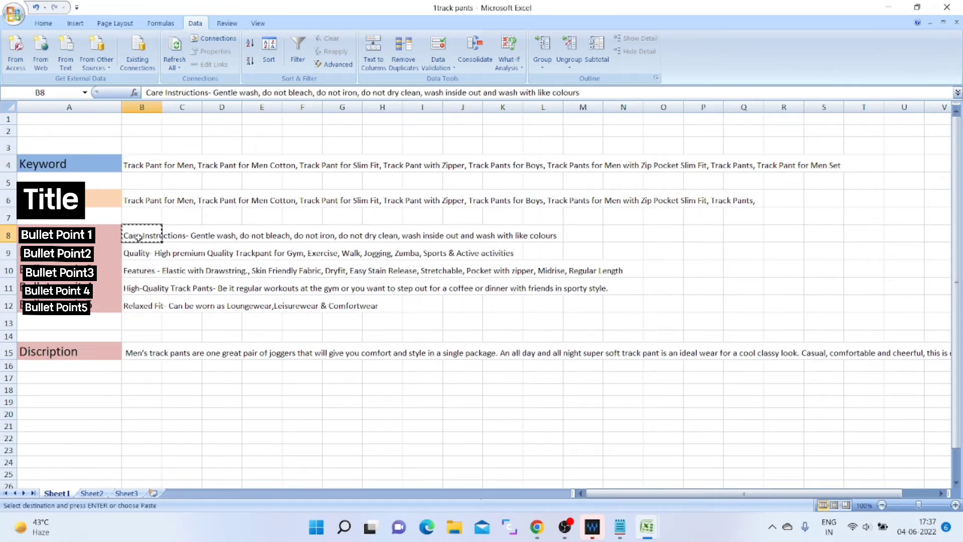
key(super+Tab)
key(Return)
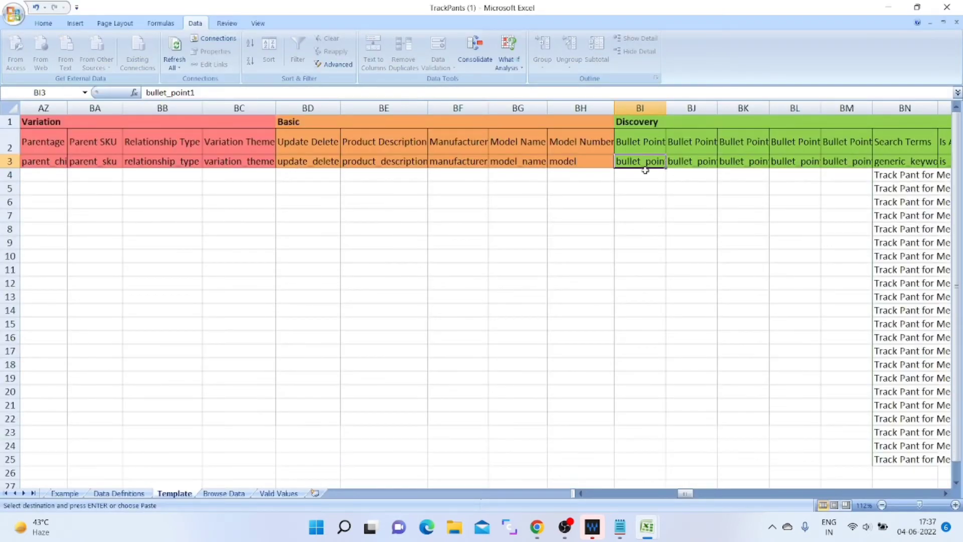
click(647, 172)
key(ctrl+alt+v)
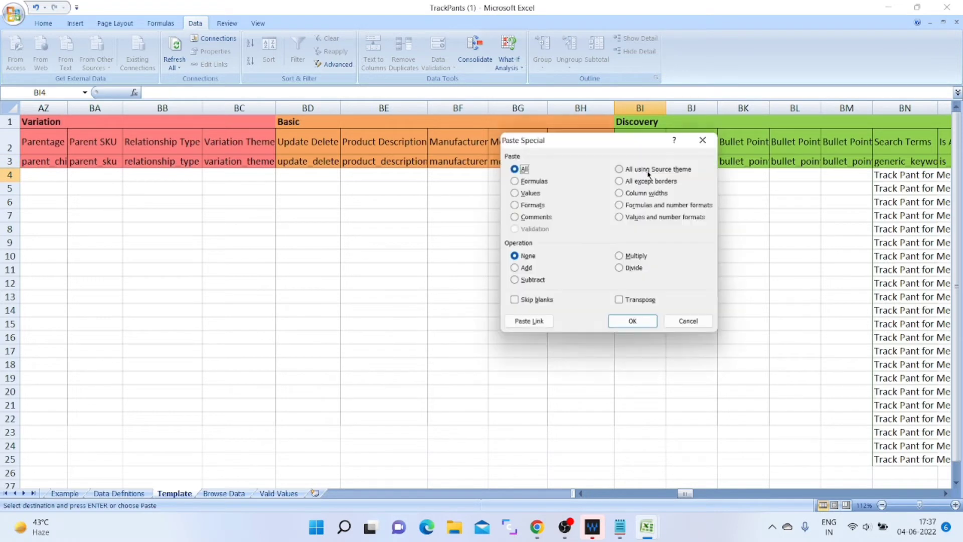
key(v)
key(Return)
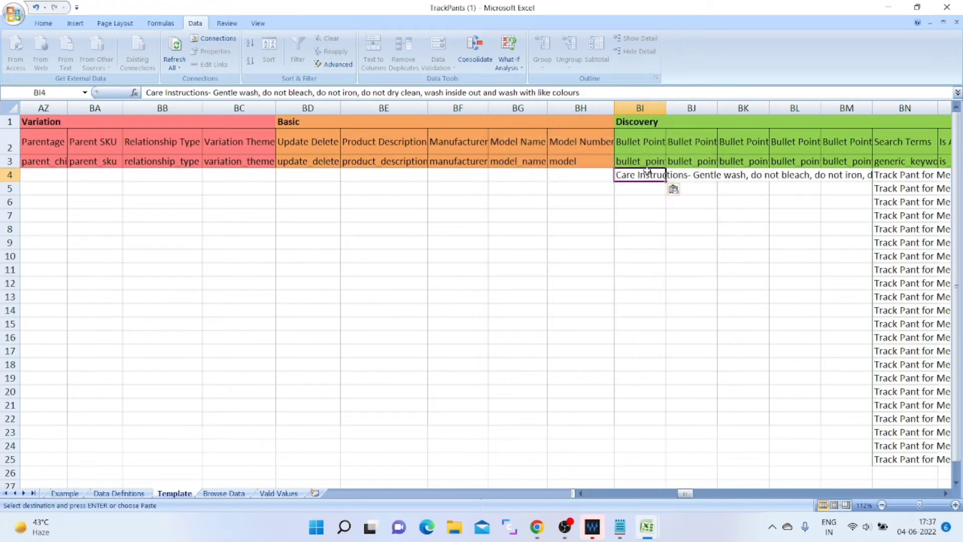
- Check the bullet_point1 to bullet_point5 headers and paste the Quality bullet from B9 of the 1track pants workbook into bullet_point2 cell BJ4
key(Up)
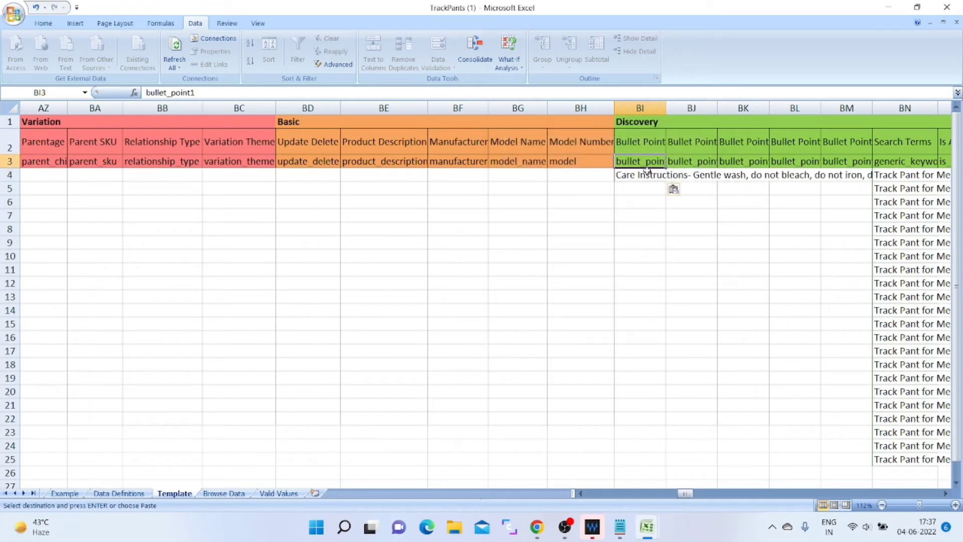
key(Right)
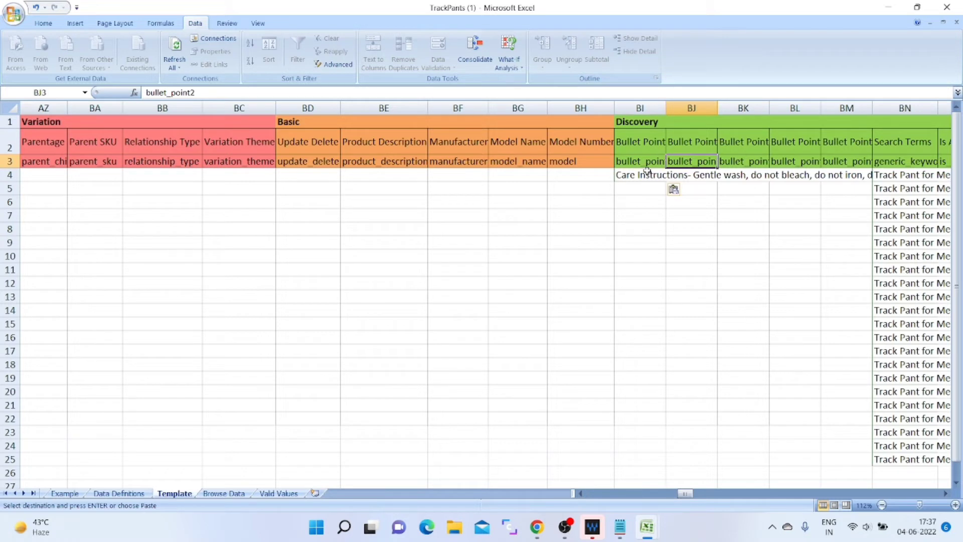
key(Right)
key(Right)
key(Right)
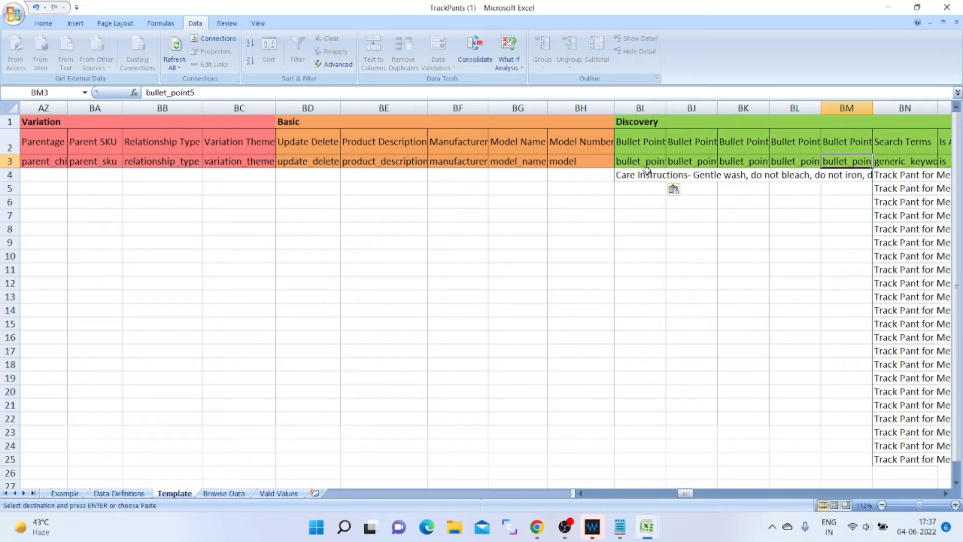
key(Left)
key(Left)
key(Left)
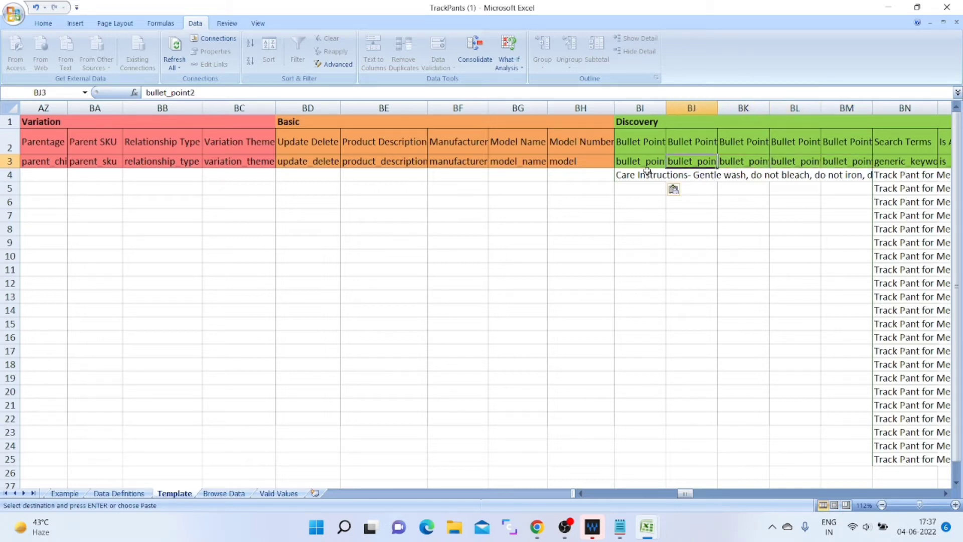
key(Down)
key(ctrl+v)
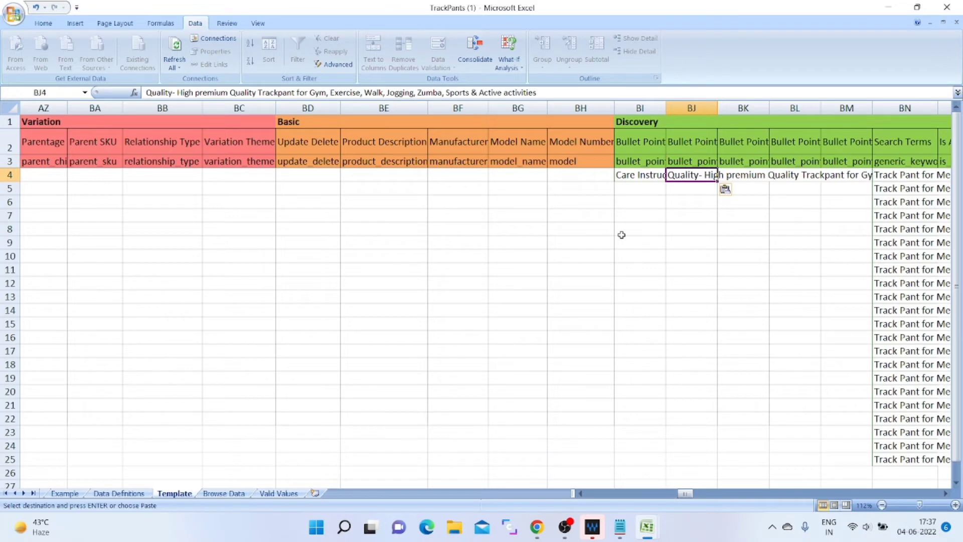
- Copy the Features bullet from B10 of the 1track pants workbook and paste it as values only into bullet_point3 cell BK4
key(Right)
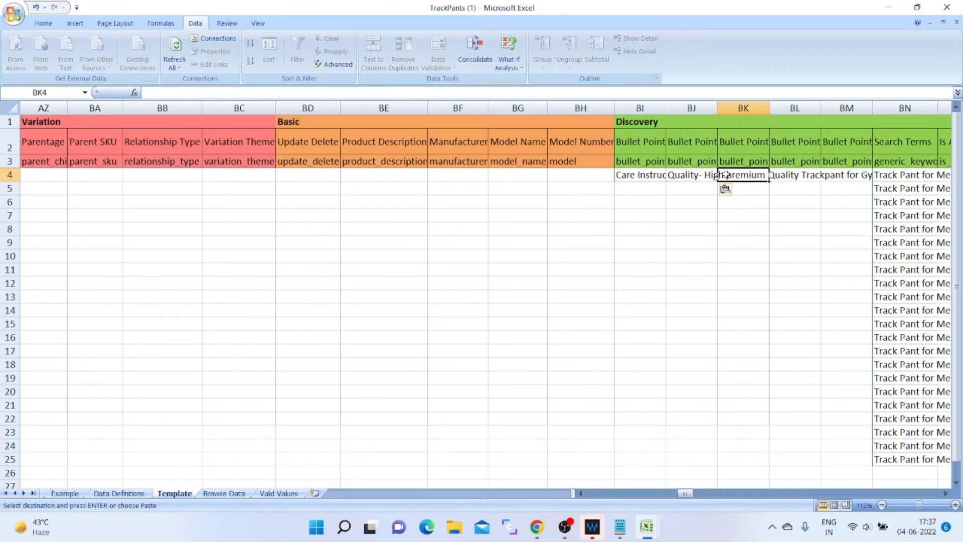
key(alt+Tab)
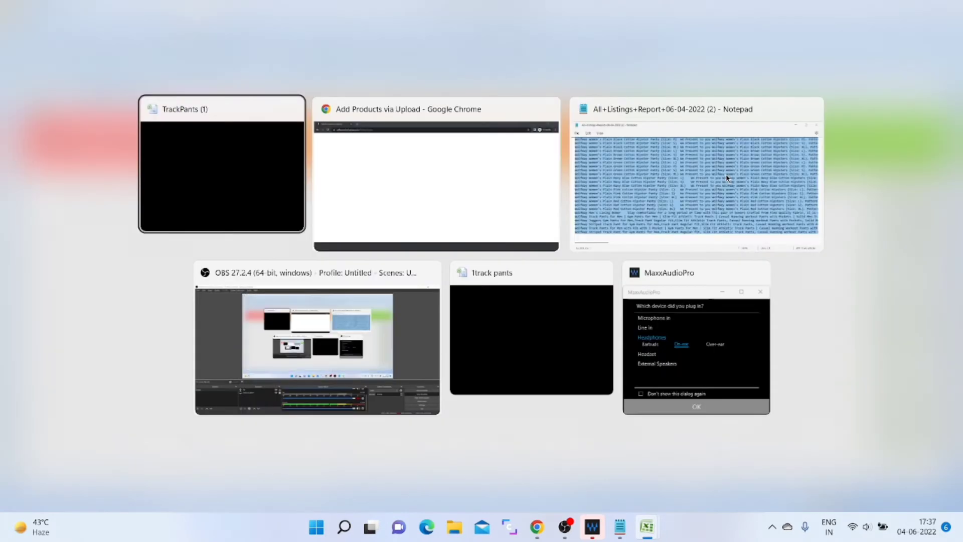
key(alt+Tab)
key(alt+Tab)
key(alt+Tab)
key(alt+Tab)
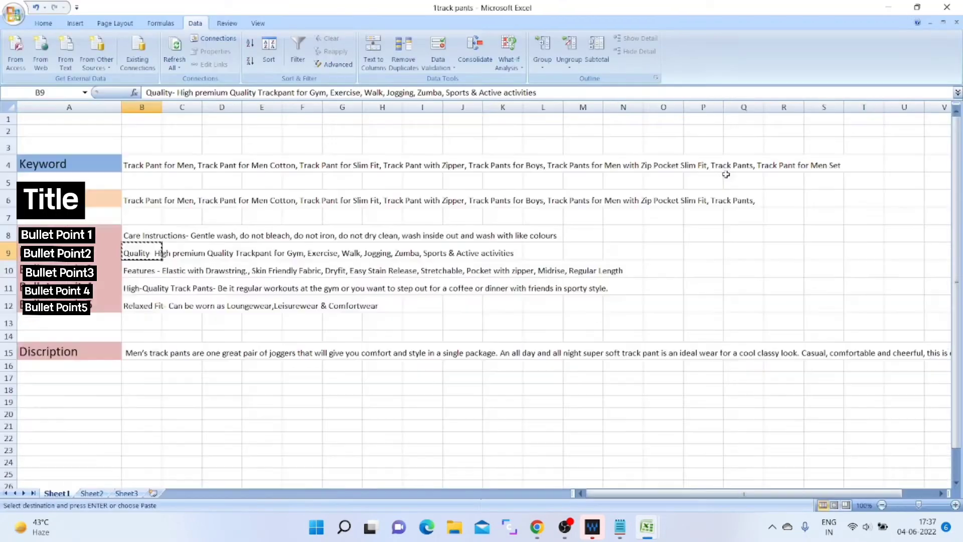
key(Down)
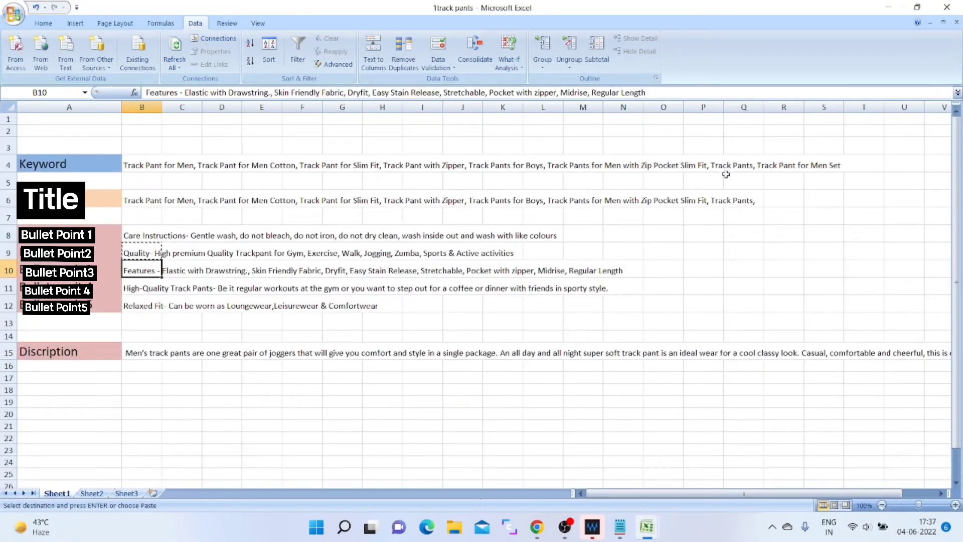
key(ctrl+c)
key(alt+Tab)
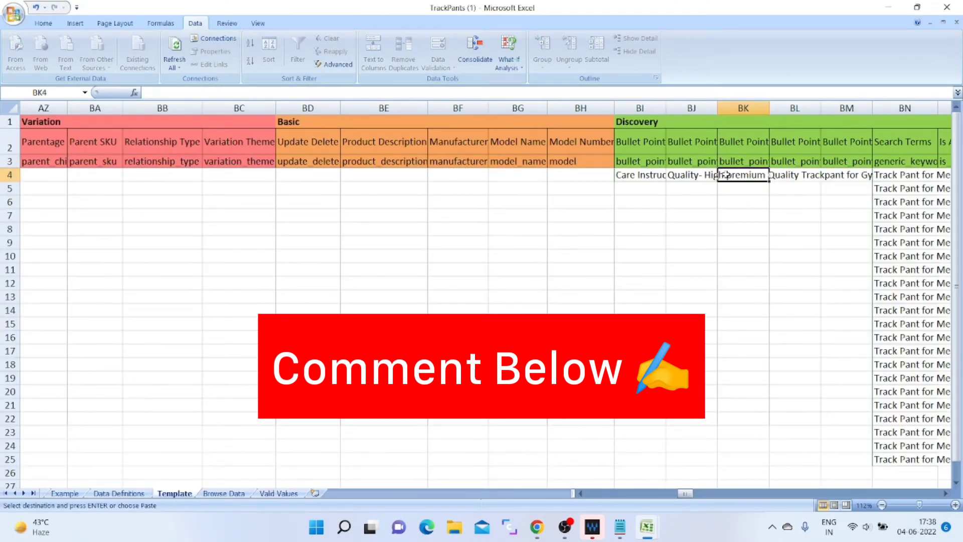
key(ctrl+alt+v)
key(v)
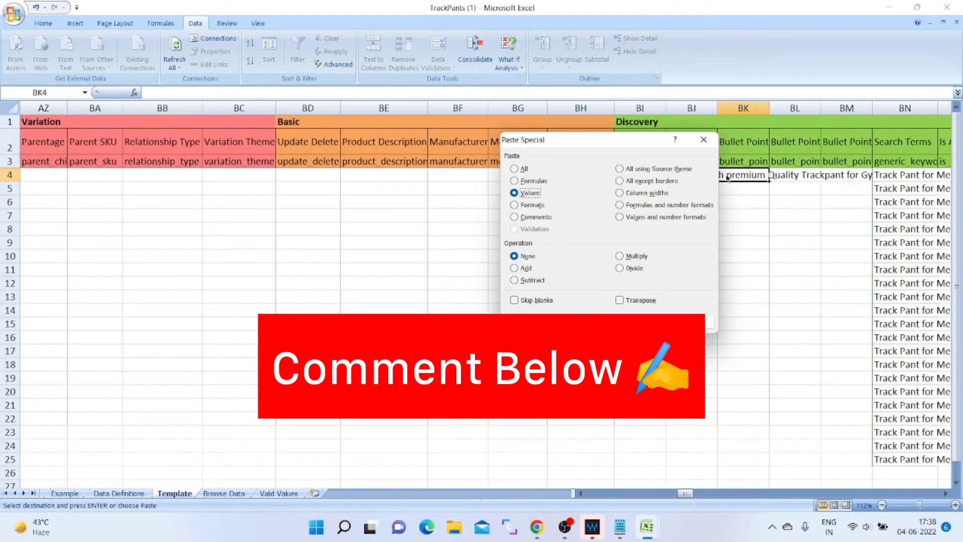
key(Return)
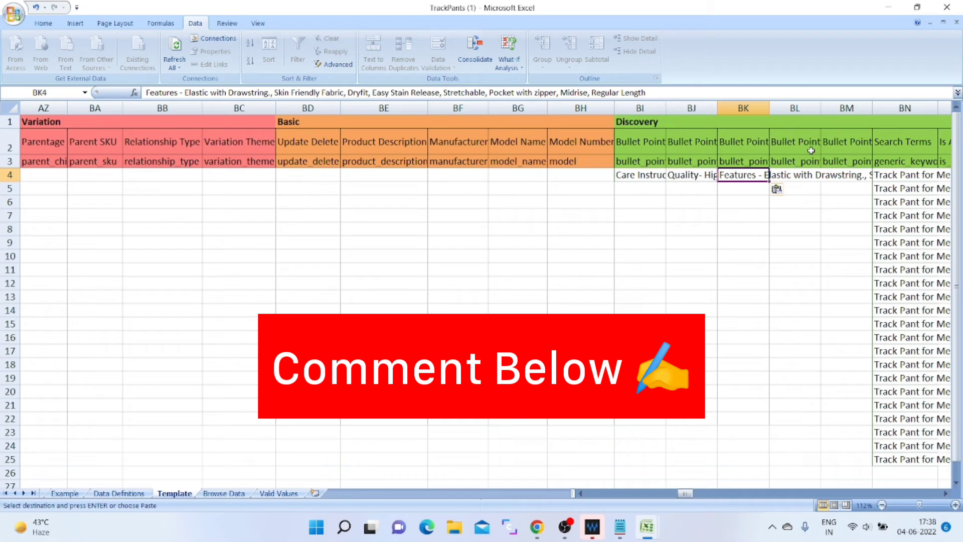
- Copy the High-Quality Track Pants bullet from B11 of the 1track pants workbook and paste it as values only into bullet_point4 cell BL4
key(Right)
key(alt+Tab)
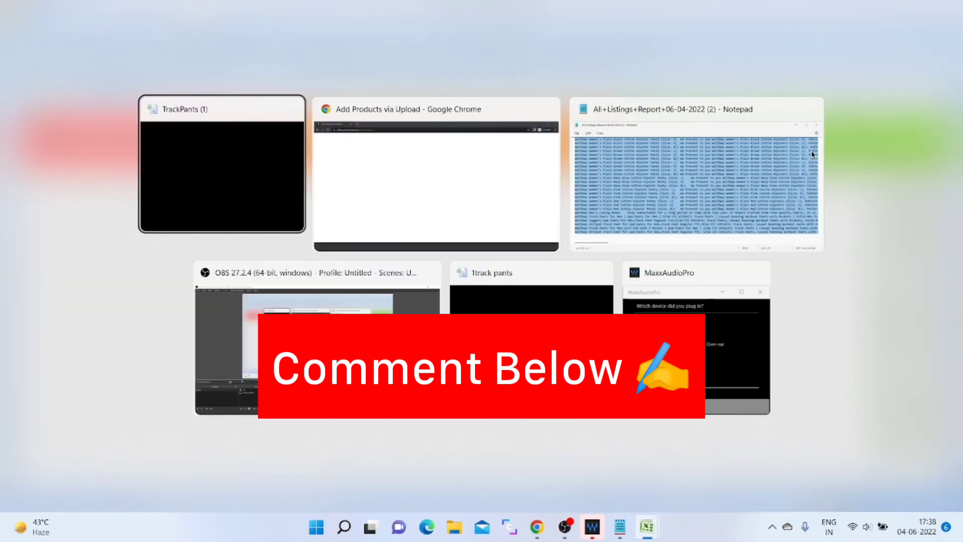
key(alt+Tab)
key(alt+Tab)
key(alt+Tab)
key(alt+Tab)
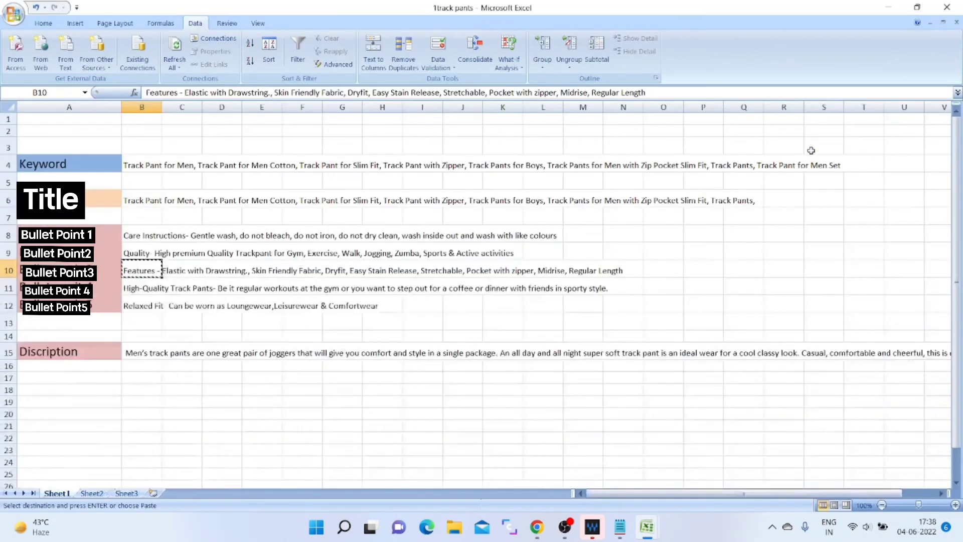
key(Down)
key(ctrl+c)
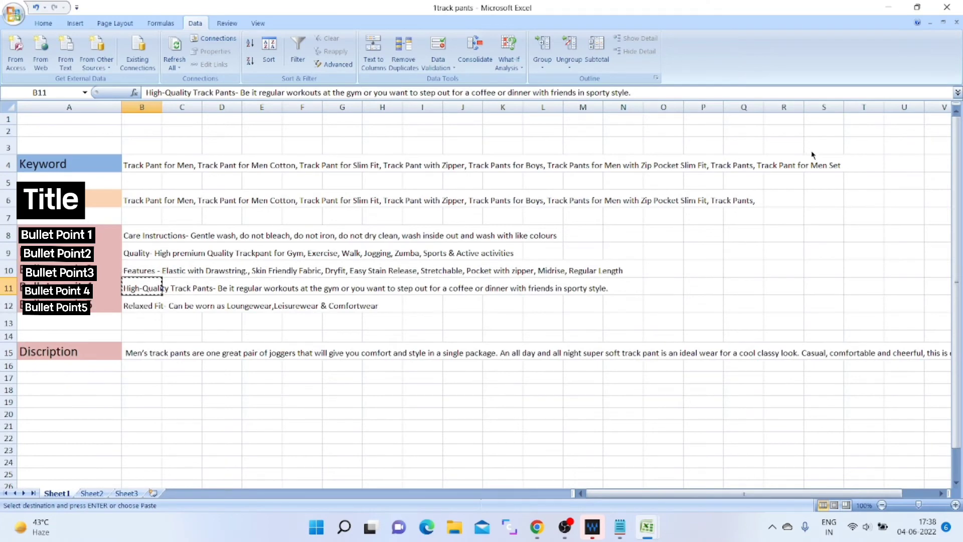
key(alt+Tab)
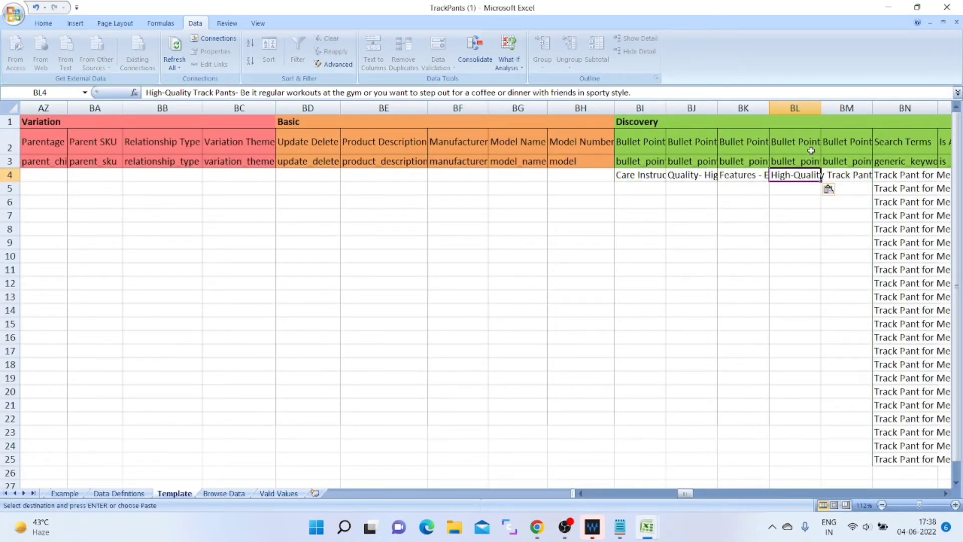
key(ctrl+alt+v)
key(v)
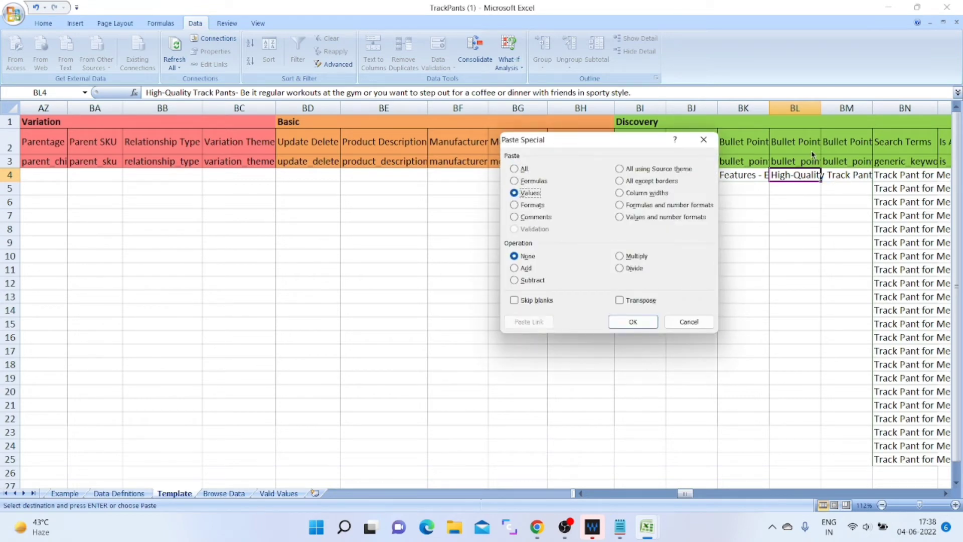
key(Return)
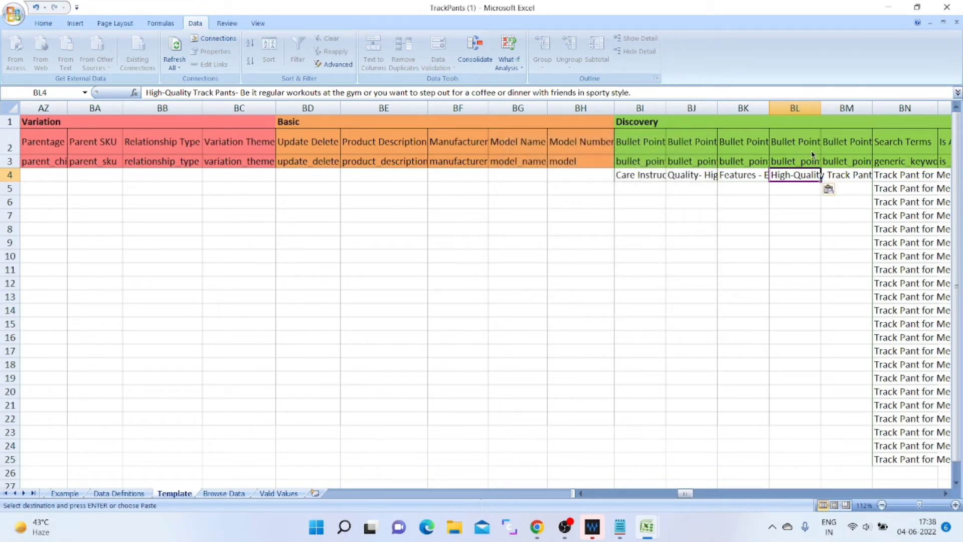
- Copy the Relaxed Fit bullet from B12 of the 1track pants workbook and paste it as values only into bullet_point5 cell BM4
key(Right)
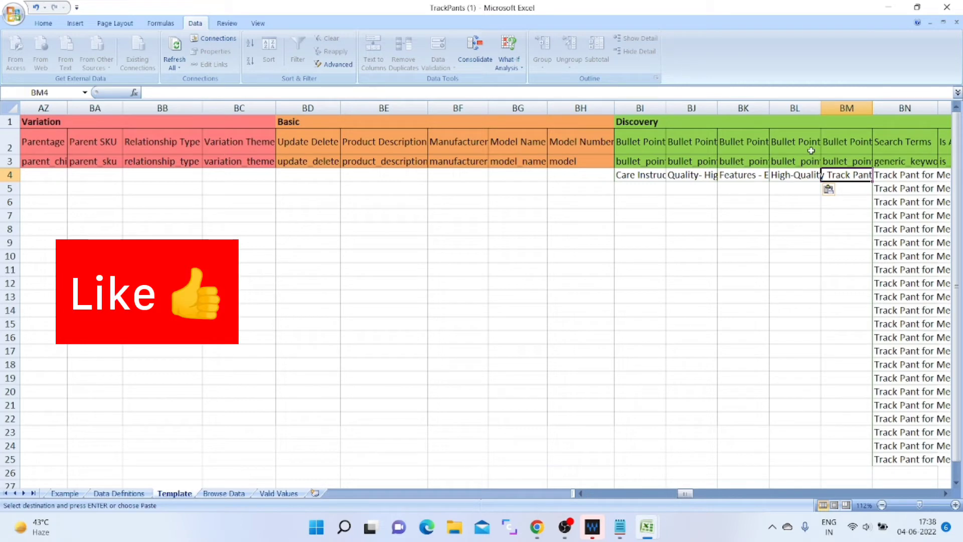
key(Up)
key(Down)
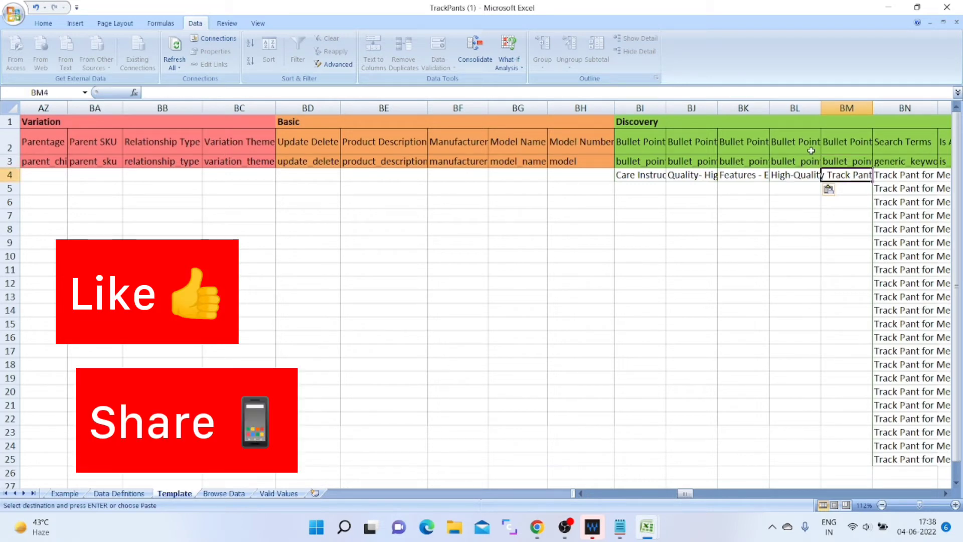
key(alt+Tab)
key(alt+Tab)
key(alt+Tab)
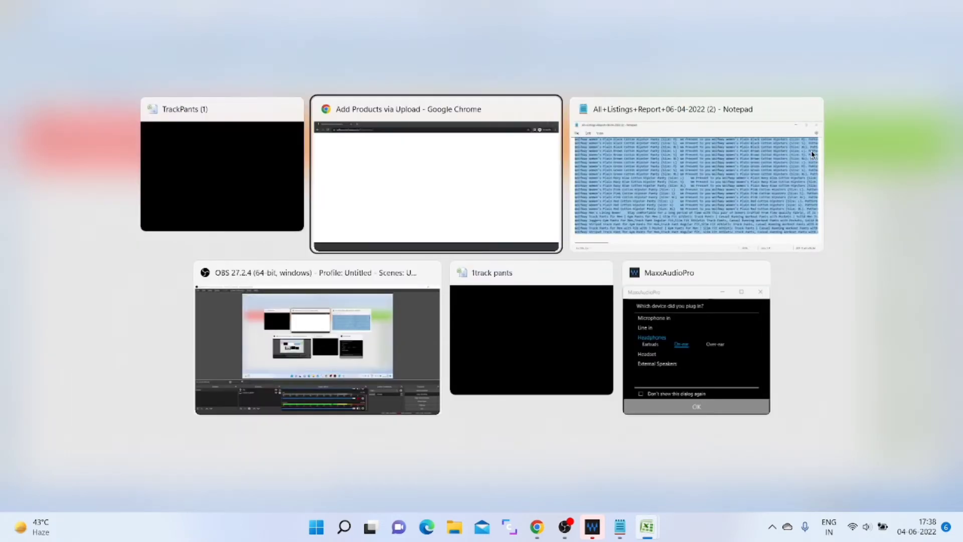
key(alt+Tab)
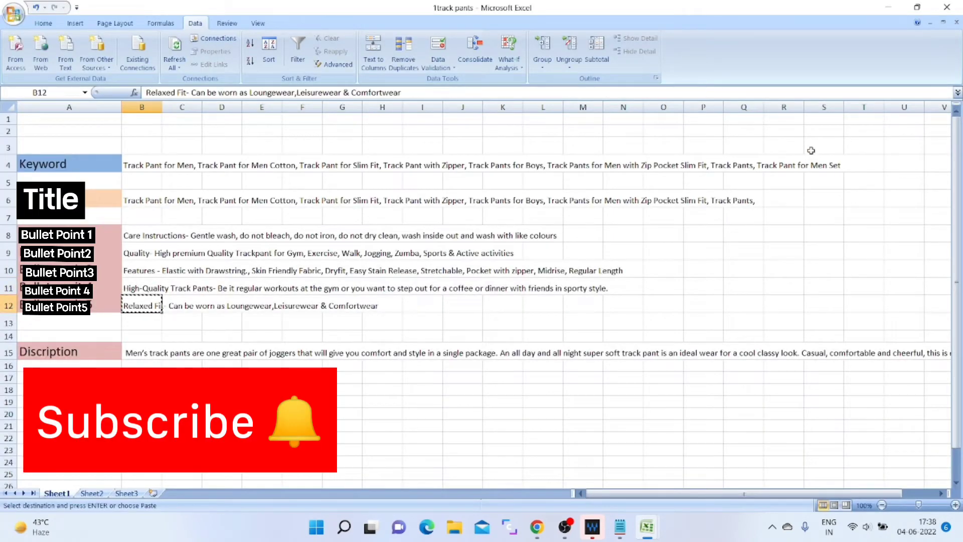
key(alt+Tab)
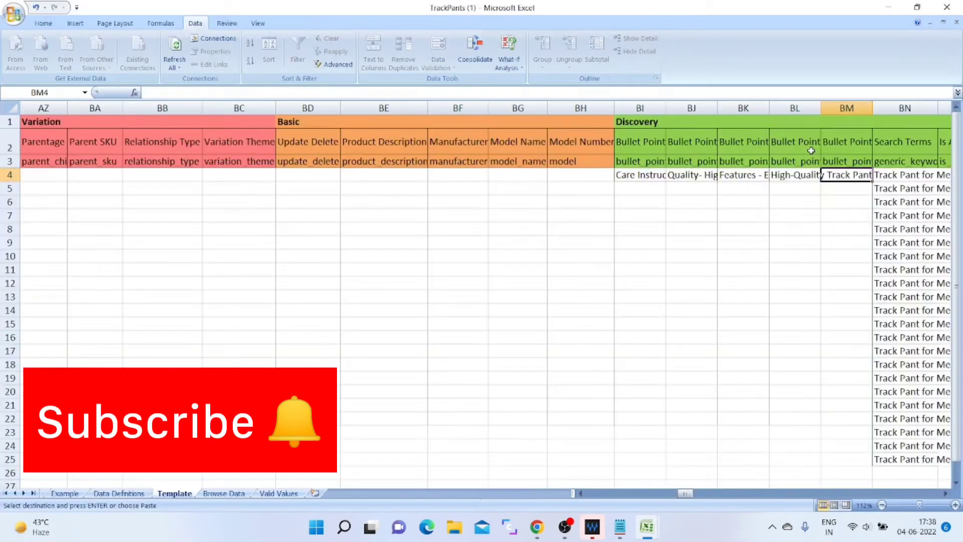
key(ctrl+alt+v)
key(v)
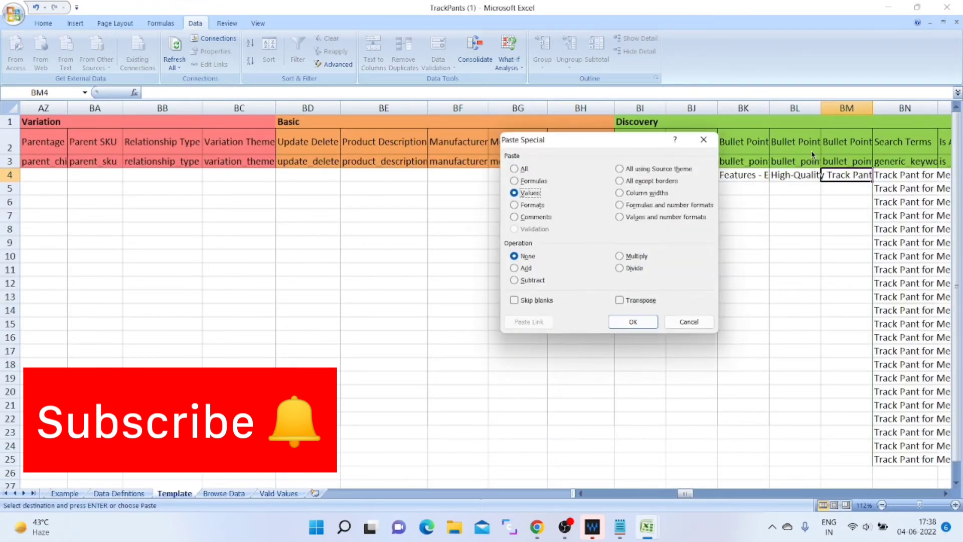
key(Return)
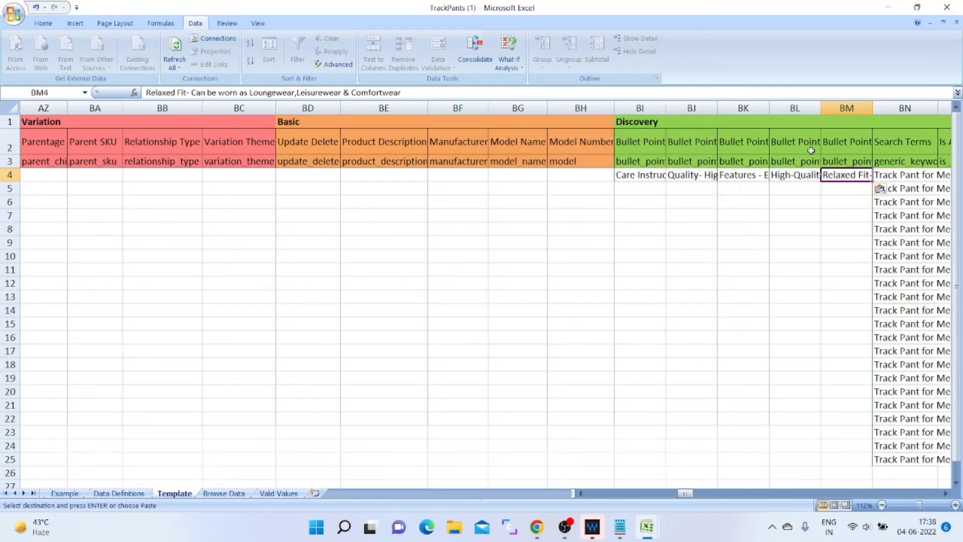
- Check the five bullet points in BI4:BM4 and fill them down through row 25
click(647, 173)
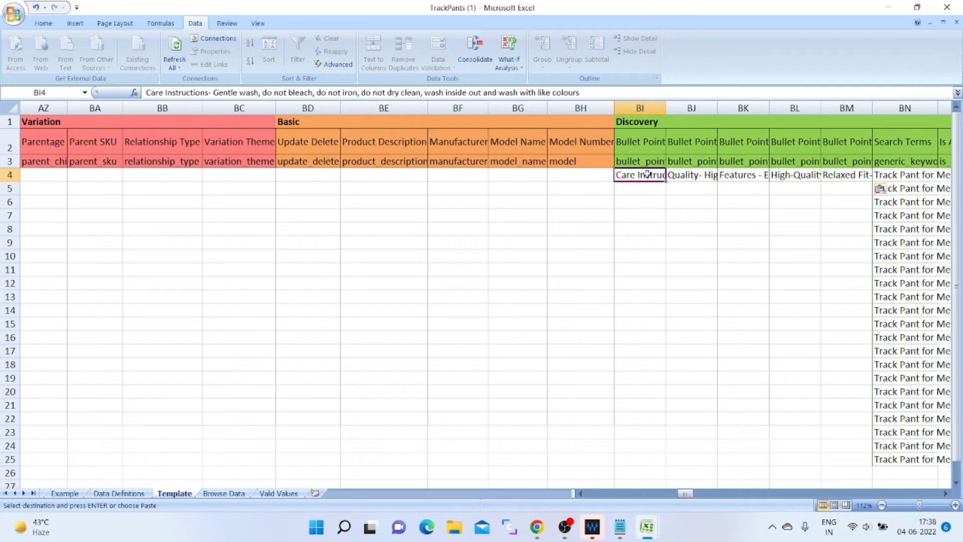
key(Right)
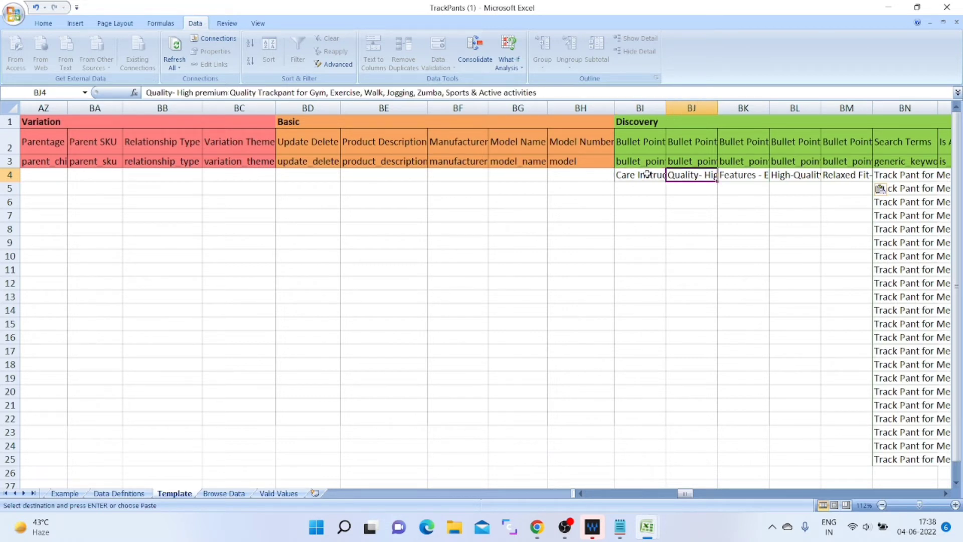
key(Right)
key(Right)
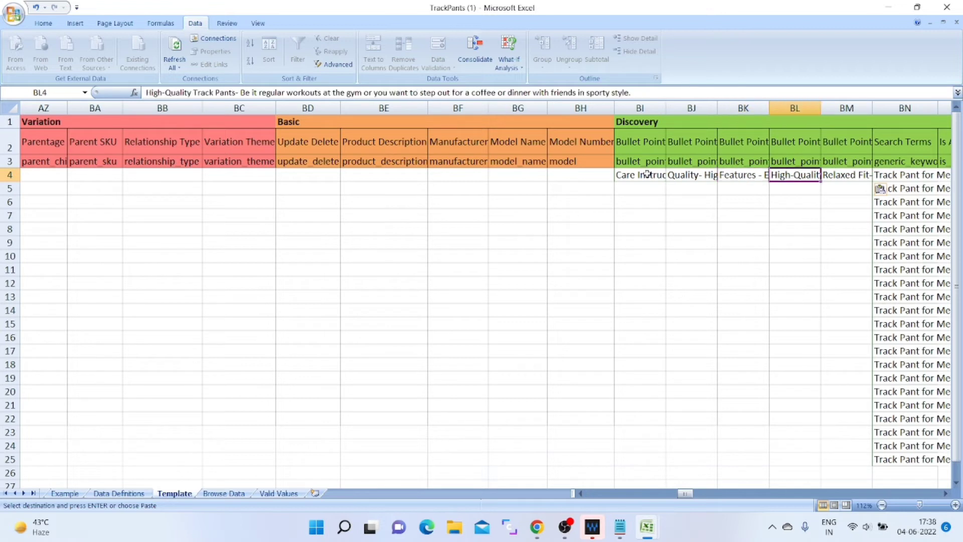
key(Right)
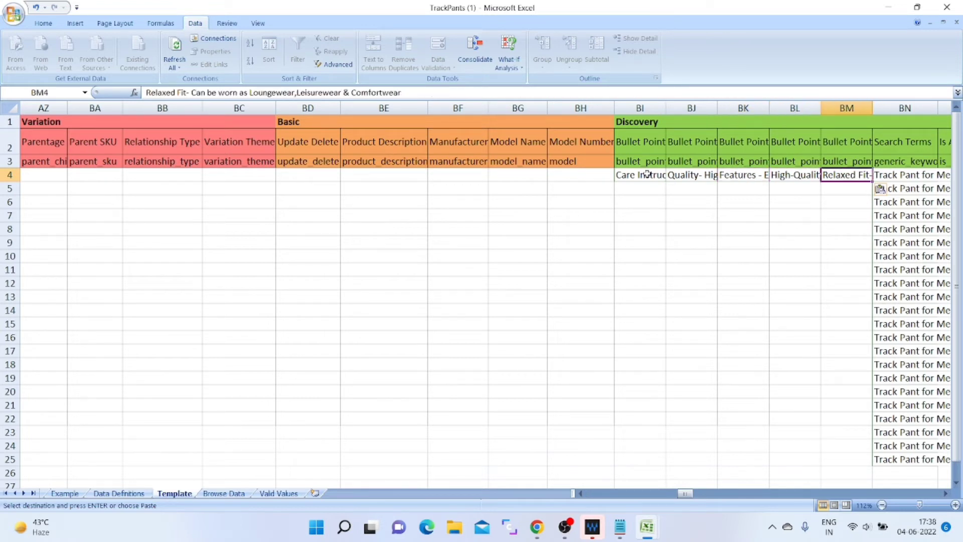
key(Left)
key(Left)
key(Left)
key(Left)
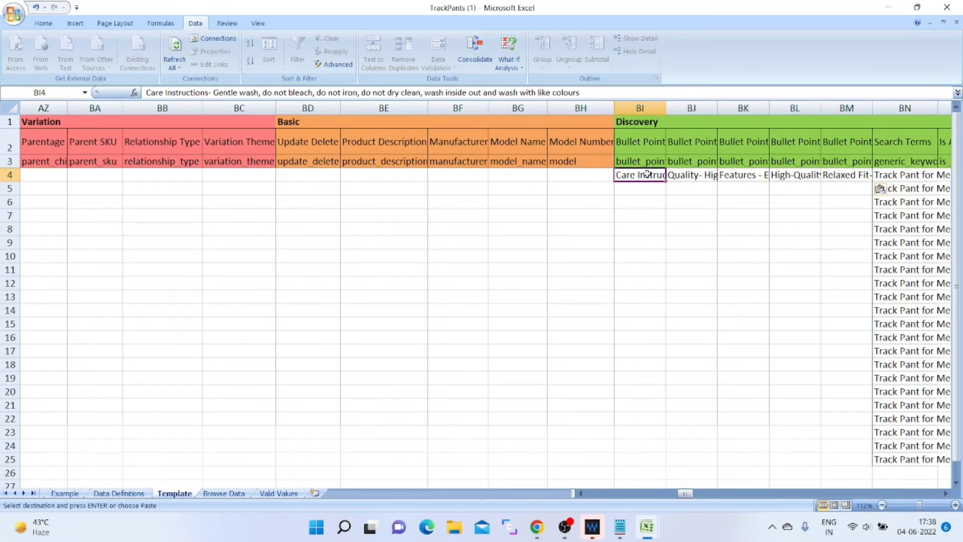
key(Return)
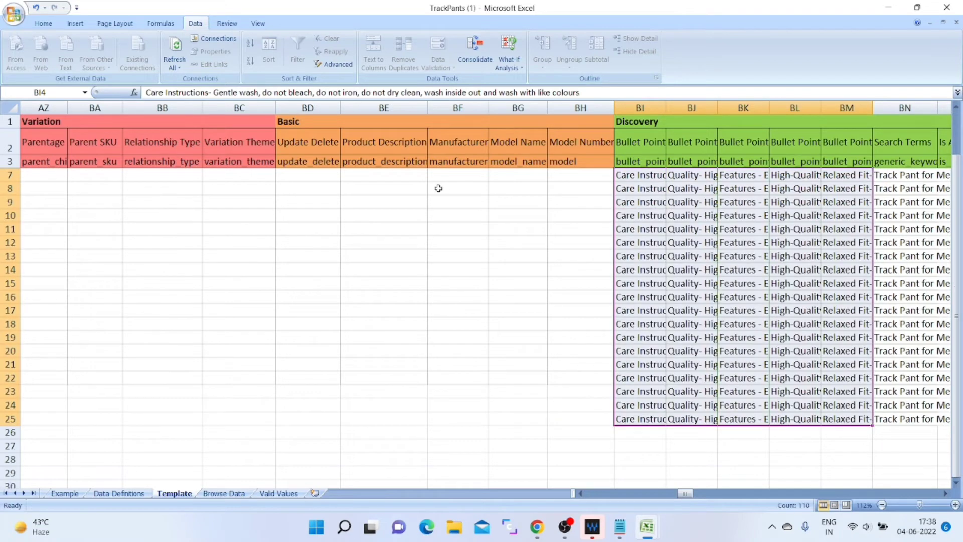
scroll(489, 268, down, 1)
click(489, 268)
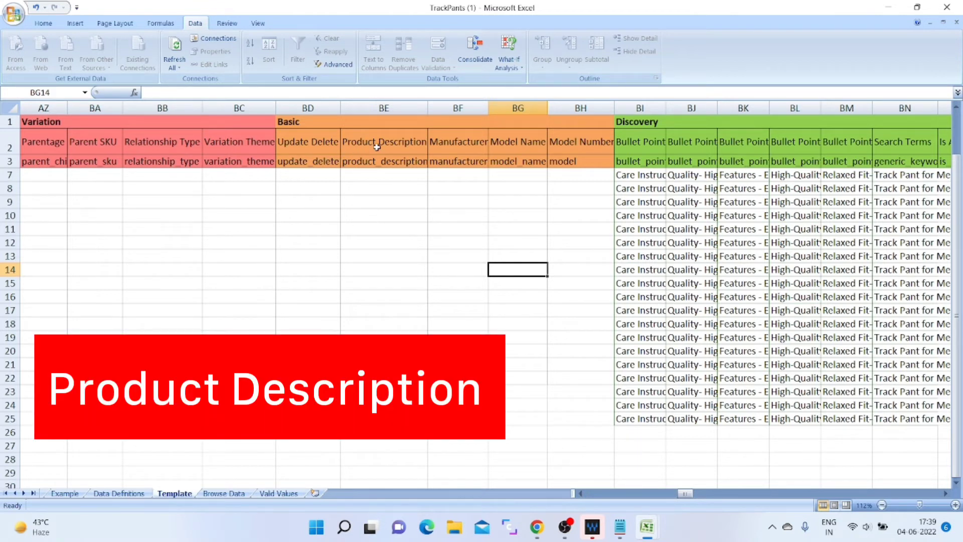
- Copy the description from B15 of the 1track pants workbook and paste it as values only into product_description cell BE7
click(386, 146)
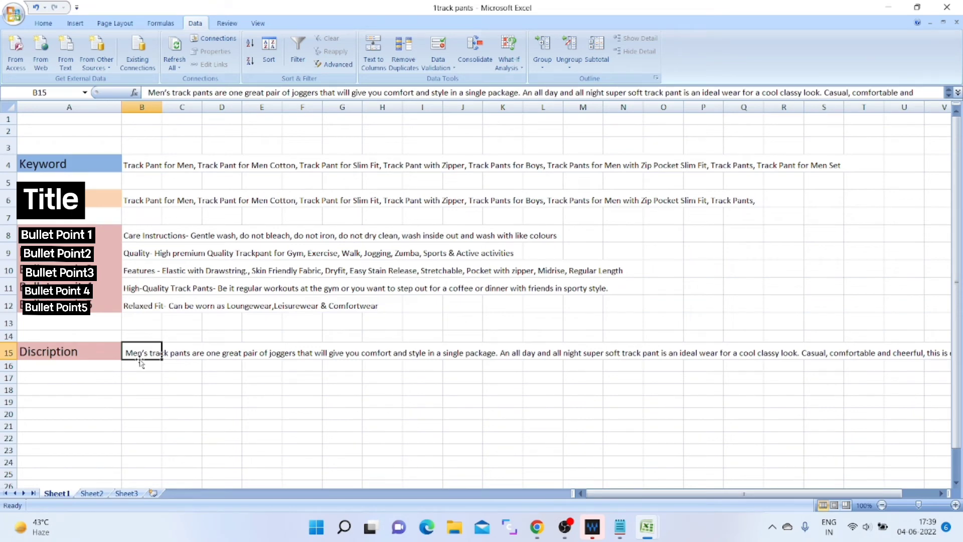
key(ctrl+c)
key(alt+Tab)
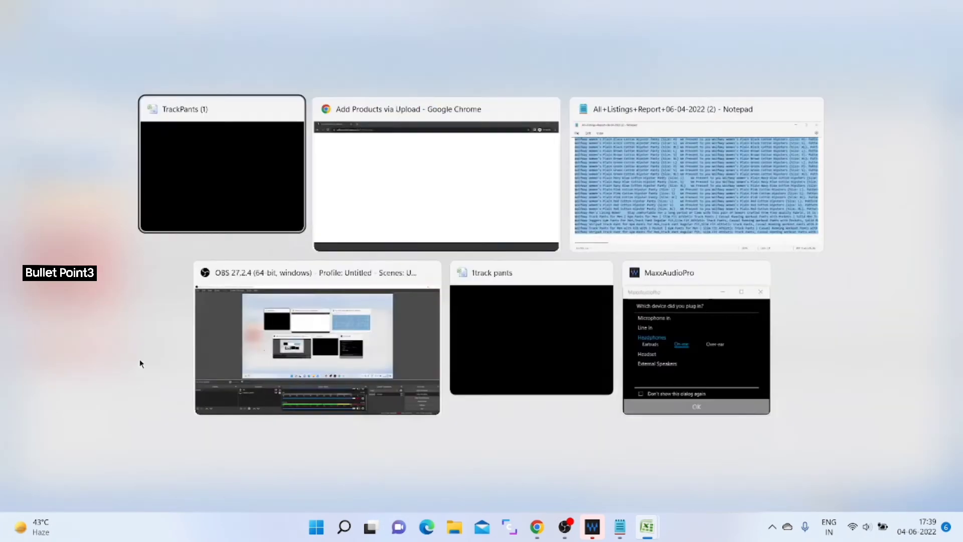
key(ctrl+alt+v)
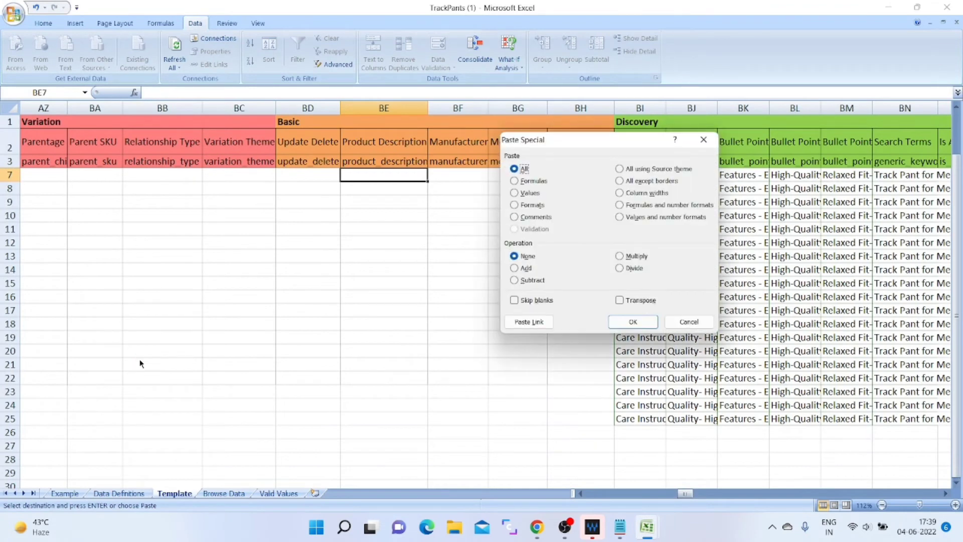
key(v)
key(Return)
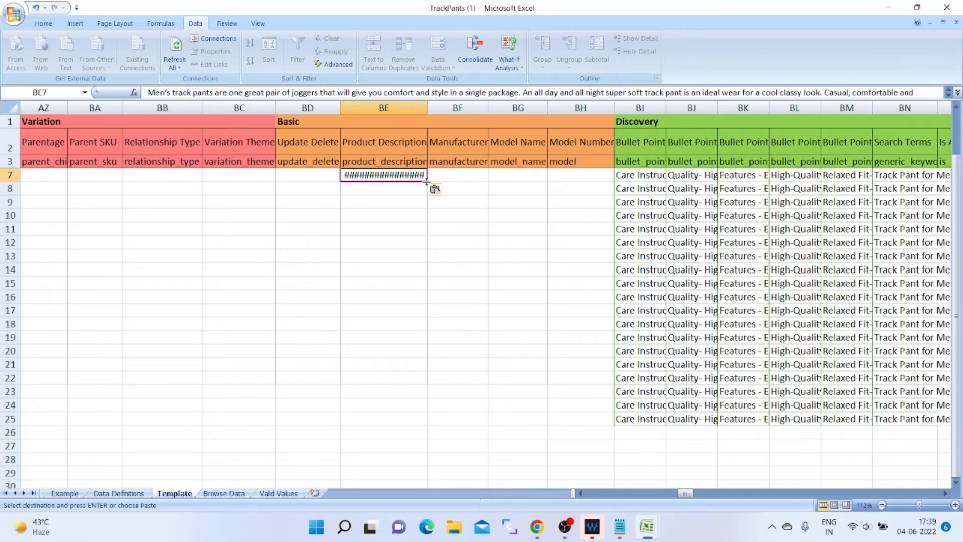
- Fill the product description from BE7 down through BE25
drag(426, 182, 424, 229)
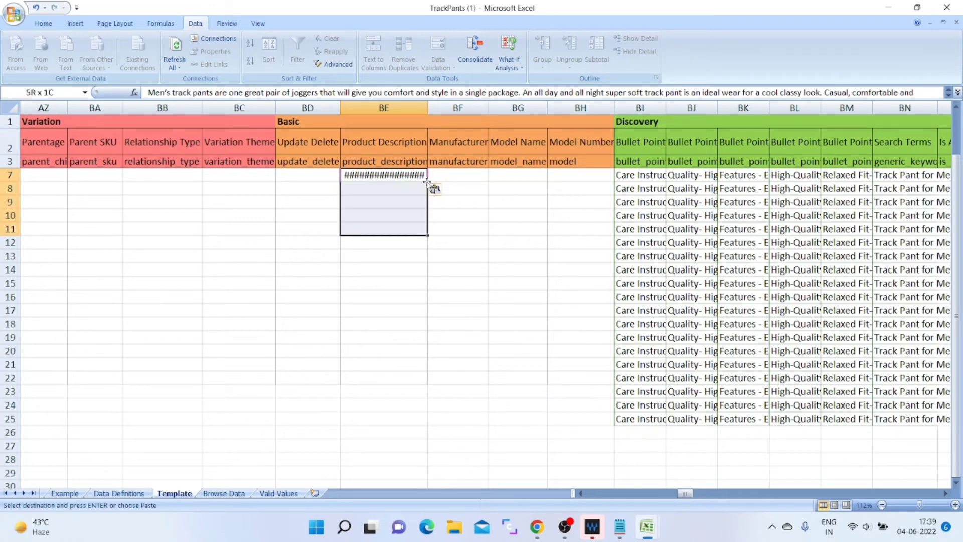
key(shift+Down)
key(shift+Down)
key(shift+Down)
key(shift+Down)
key(shift+Down)
key(shift+Down)
key(shift+Down)
key(shift+Down)
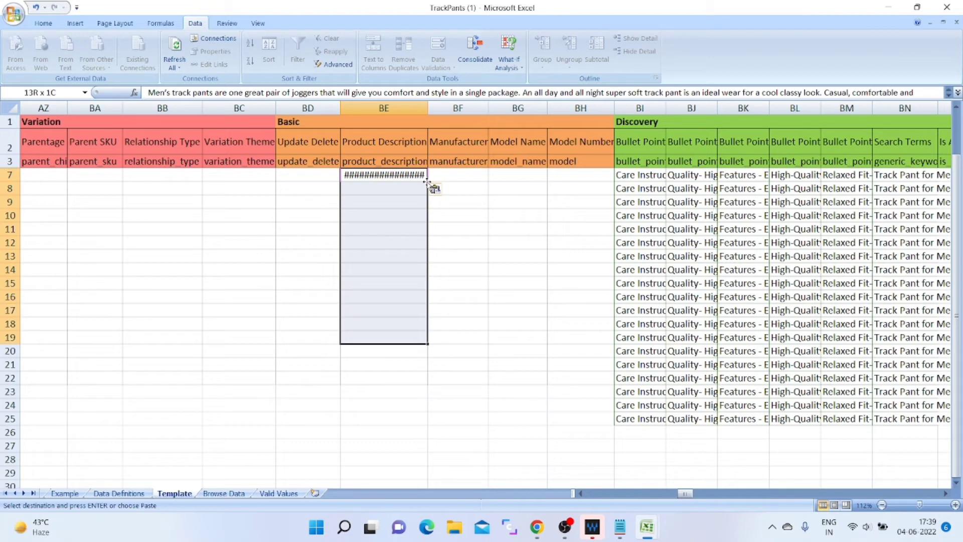
key(shift+Down)
key(shift+Down)
key(shift+Down)
key(shift+Down)
key(shift+Down)
key(shift+Down)
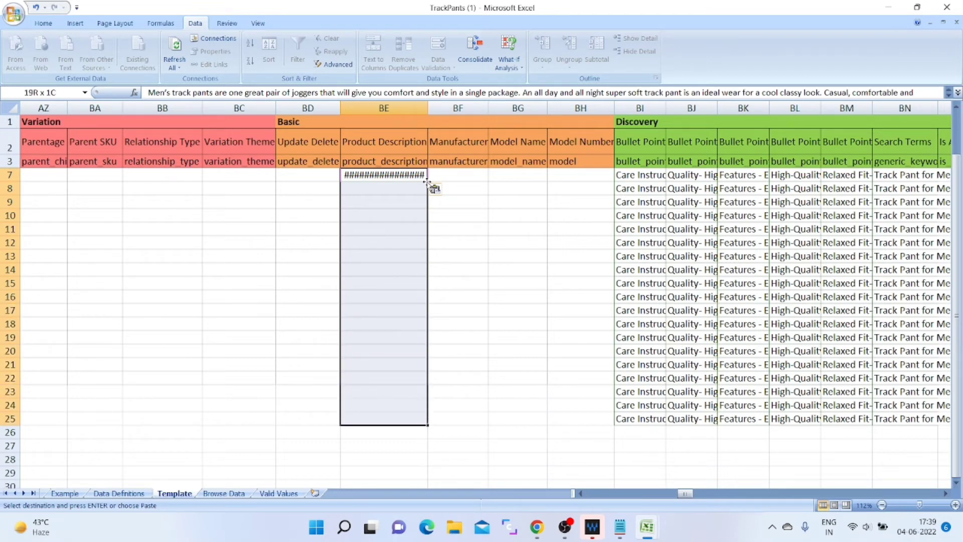
key(Return)
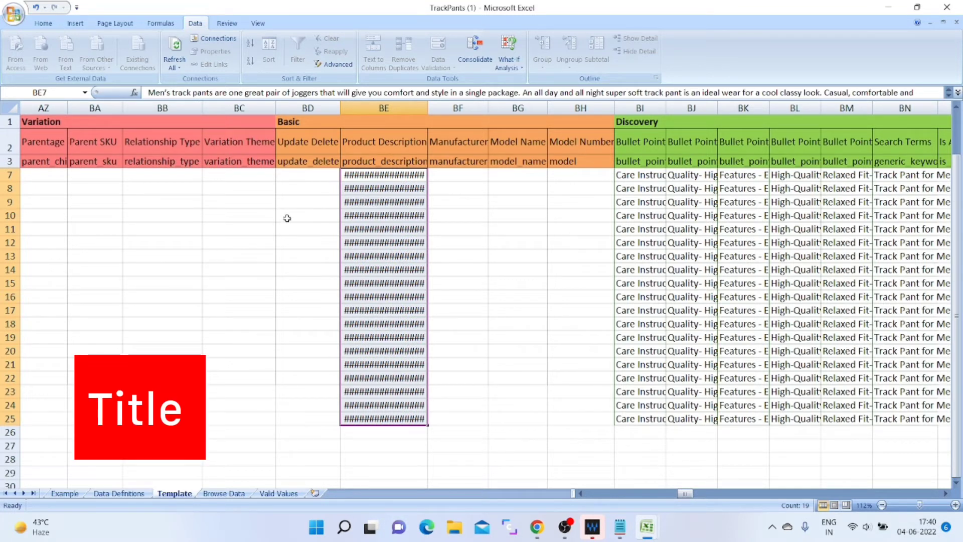
- Copy the title from B6 of the 1track pants workbook and paste it as values only into item_name cell G4
click(73, 141)
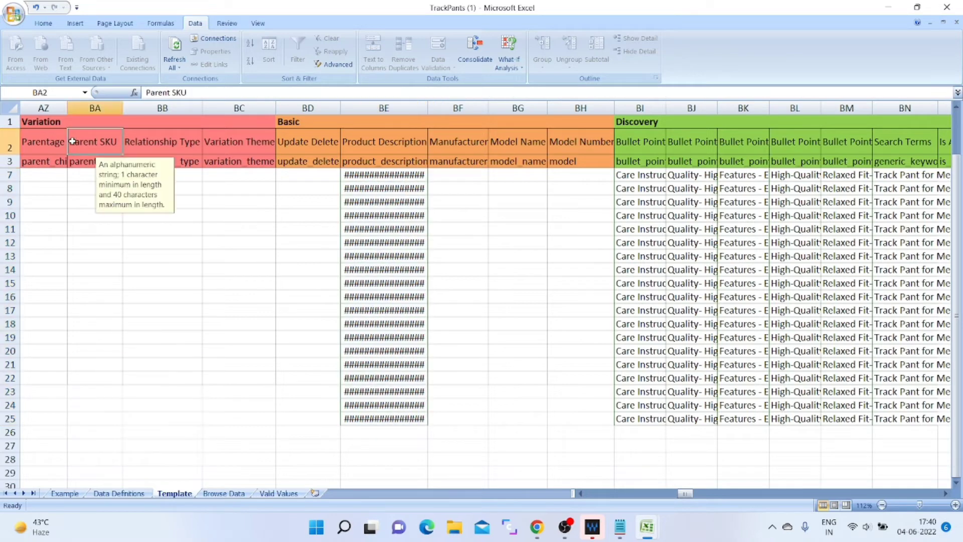
key(Left)
key(Left)
key(Left)
key(Left)
key(Left)
key(Left)
key(Left)
key(Left)
key(Left)
key(Left)
key(Left)
key(Left)
key(Left)
key(Left)
key(Left)
key(Left)
key(Left)
key(Left)
key(Left)
key(Left)
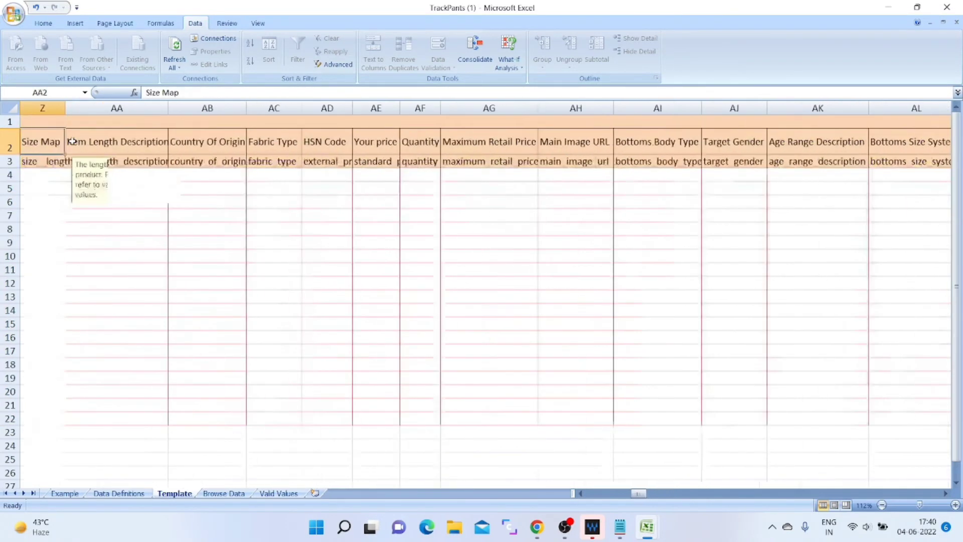
key(Left)
key(Left)
key(Left)
key(Left)
key(Left)
key(Left)
key(Left)
key(Left)
key(Left)
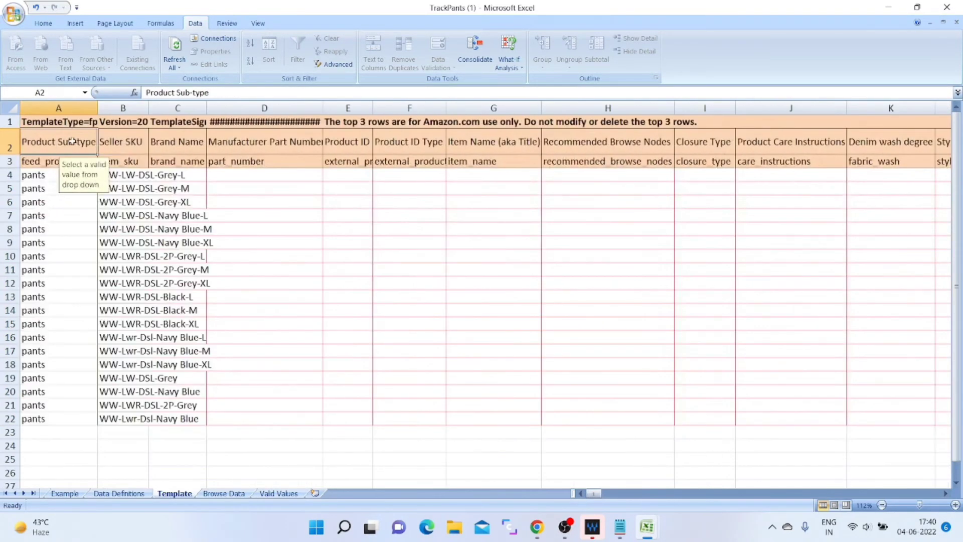
key(Right)
key(Right)
key(Right)
key(Right)
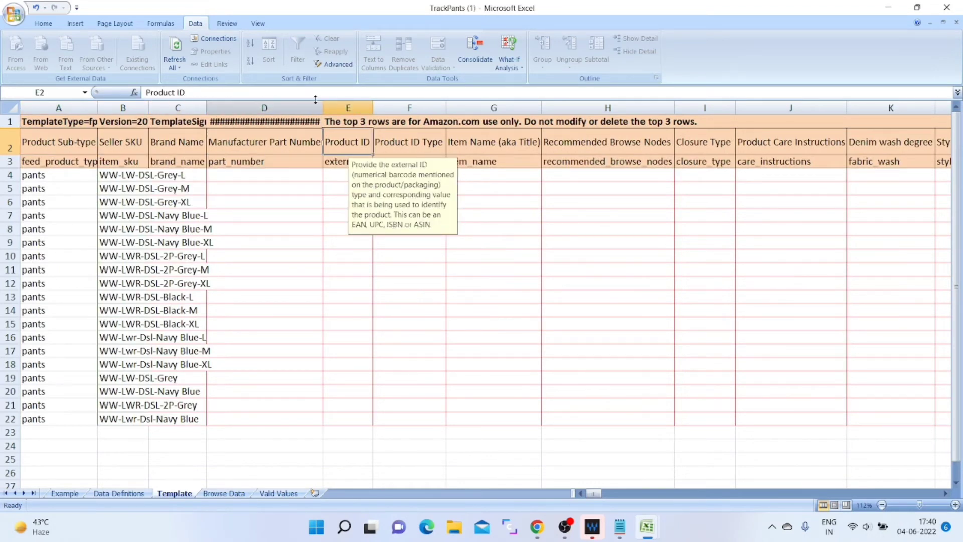
key(Right)
click(491, 141)
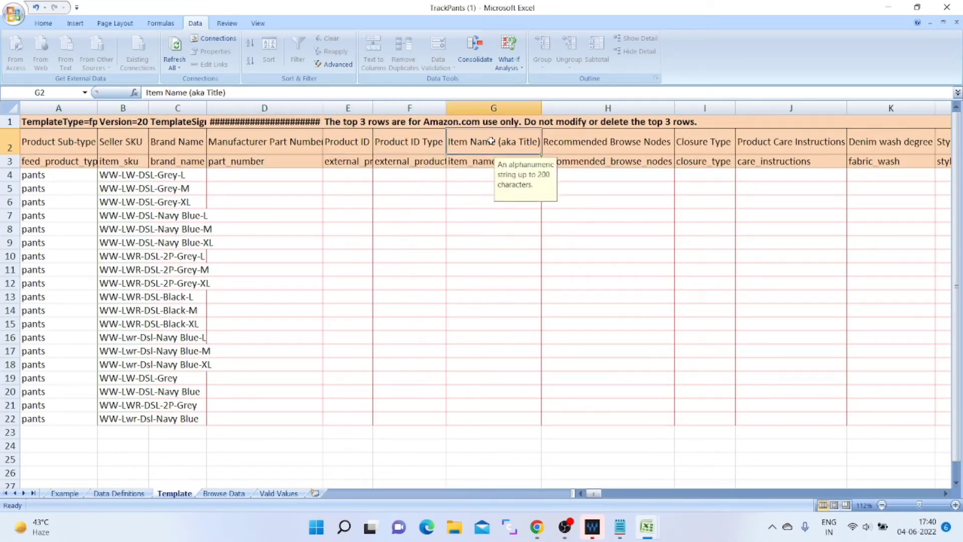
click(477, 166)
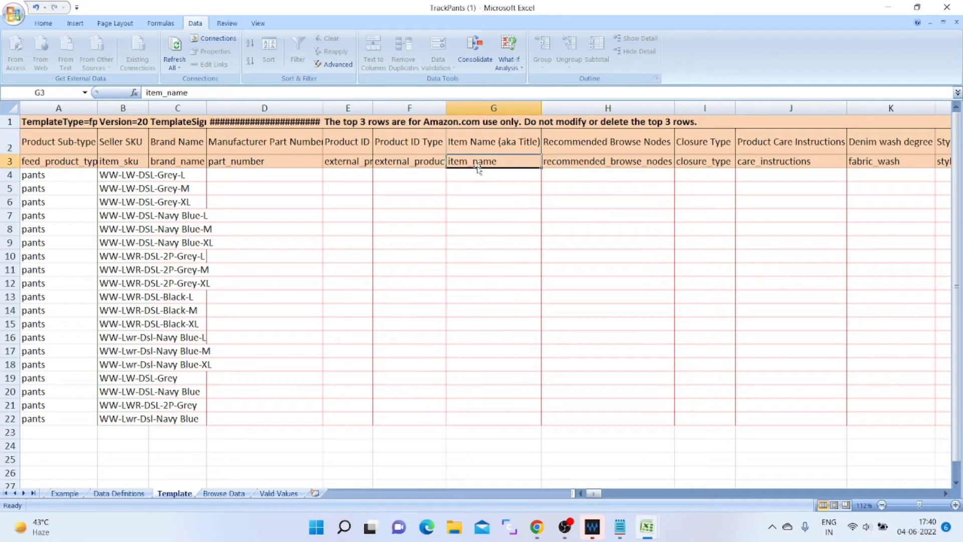
click(482, 178)
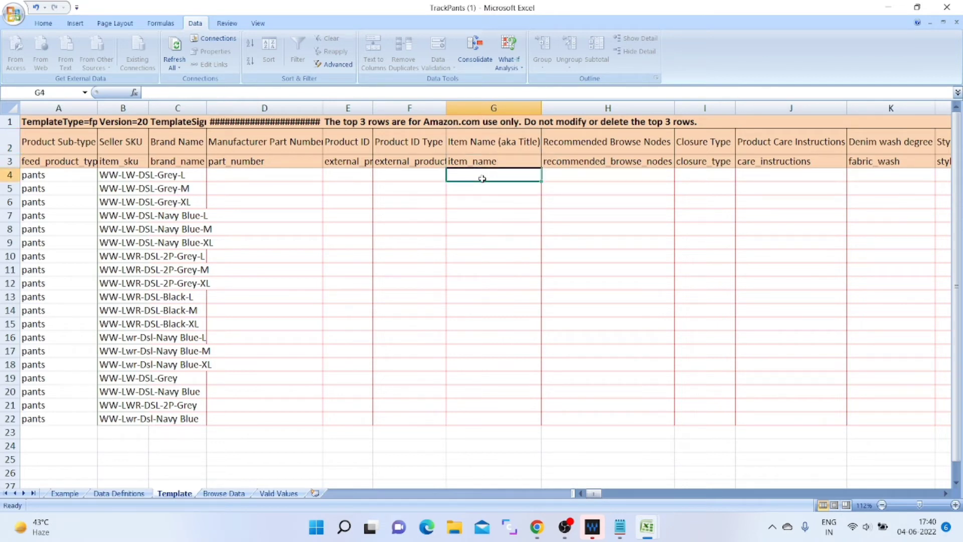
key(alt+Tab)
key(alt+Tab)
key(alt+Tab)
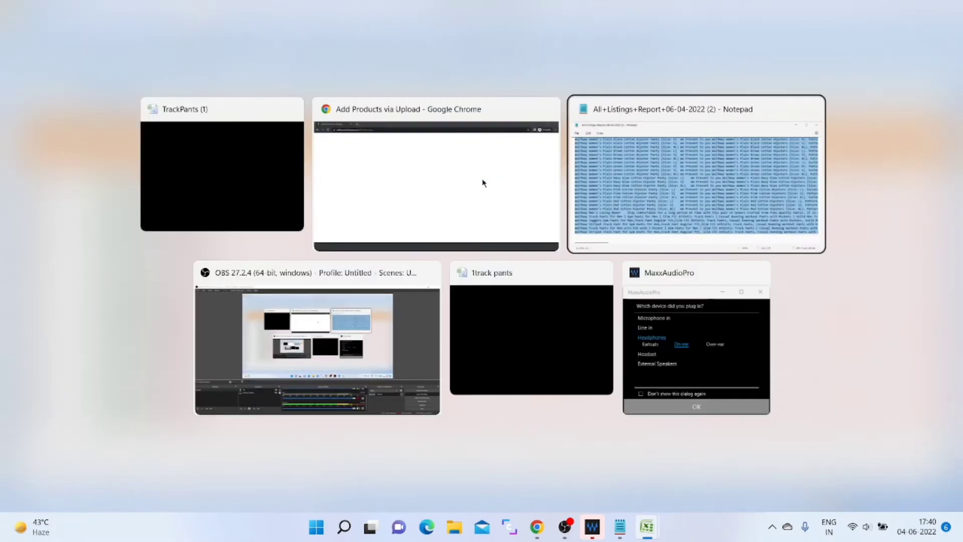
key(Escape)
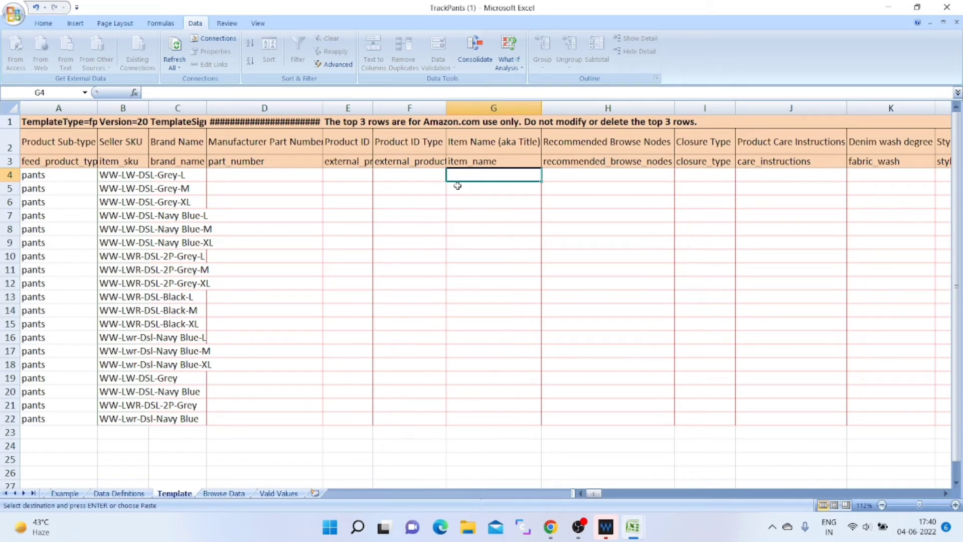
key(ctrl+alt+v)
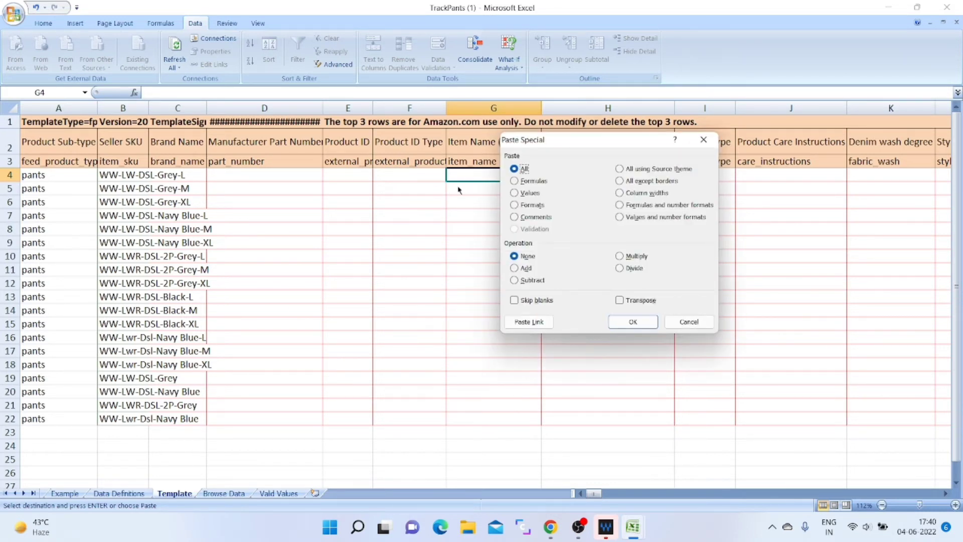
key(v)
key(Return)
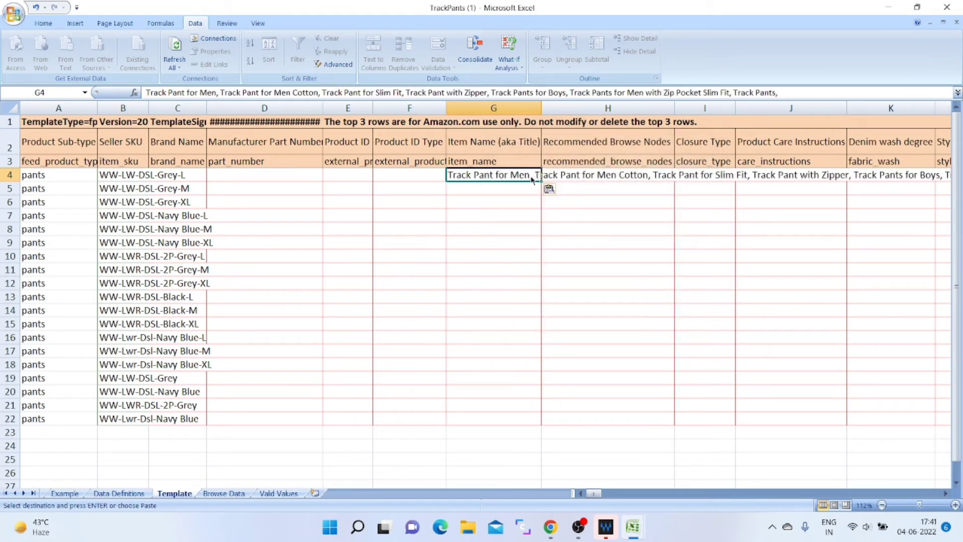
- Fill the item name from G4 down through G22, covering every SKU row
drag(532, 180, 533, 422)
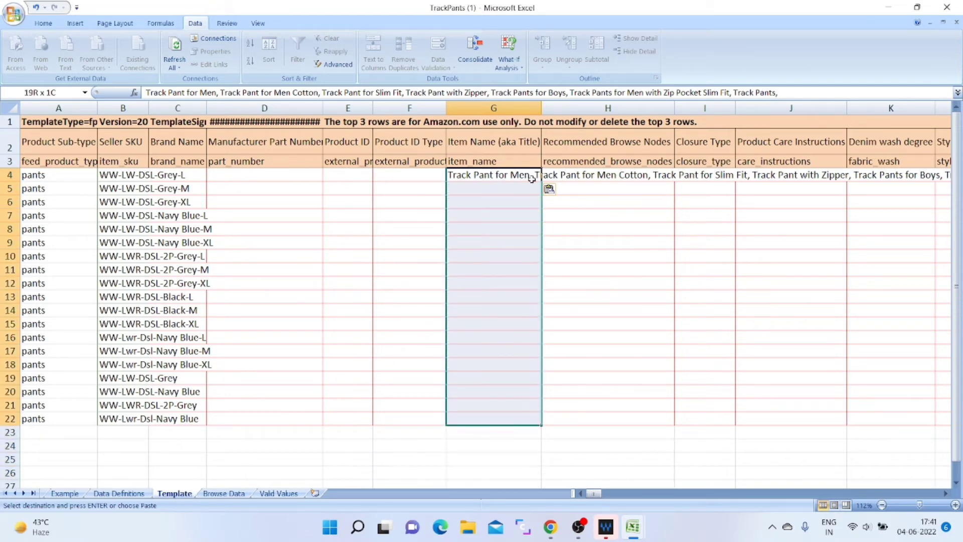
drag(532, 178, 532, 179)
key(Return)
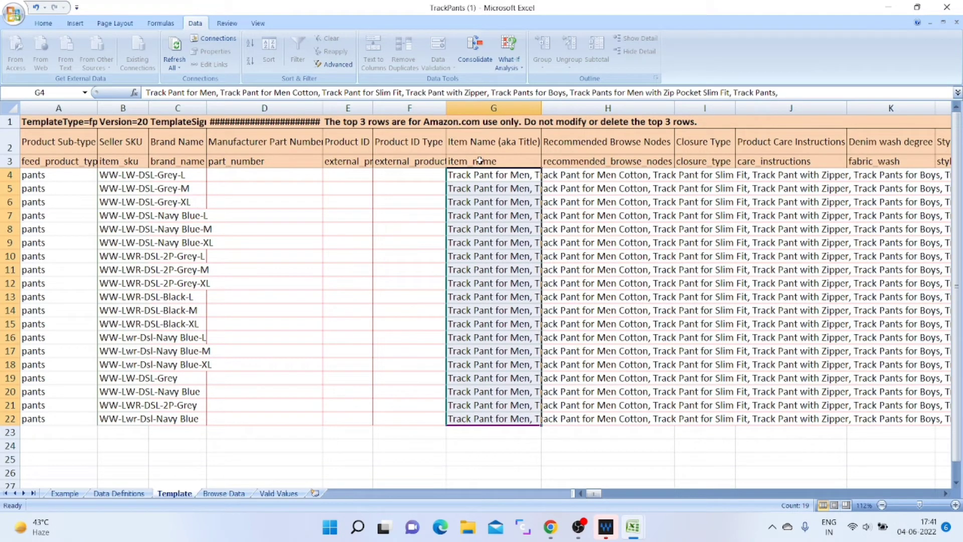
- Set the update_delete value in BD4 of the Template sheet to PartialUpdate
click(632, 142)
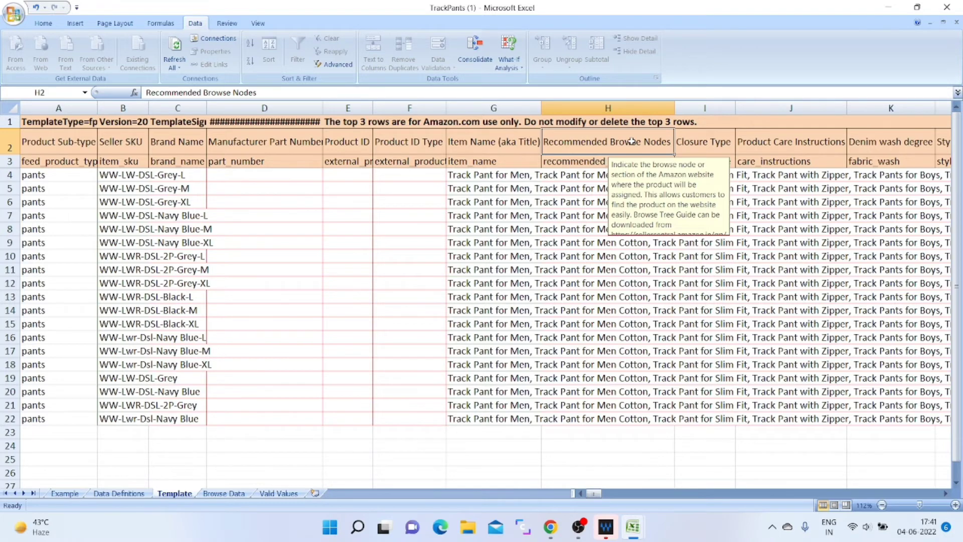
key(Right)
key(Right)
key(Right)
key(Right)
key(Right)
key(Right)
key(Right)
key(Right)
key(Right)
key(Right)
key(Right)
key(Right)
key(Right)
key(Right)
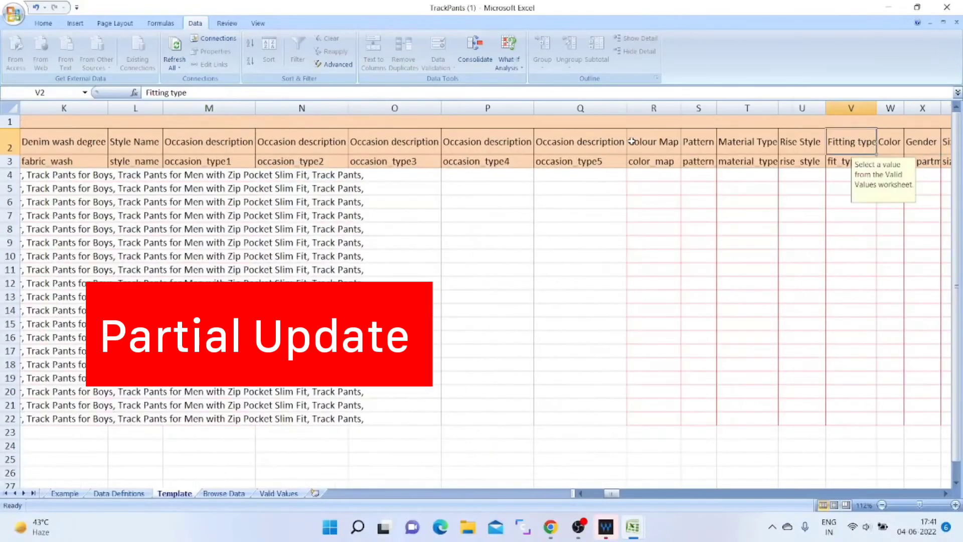
key(Right)
key(Right)
key(Right)
key(Right)
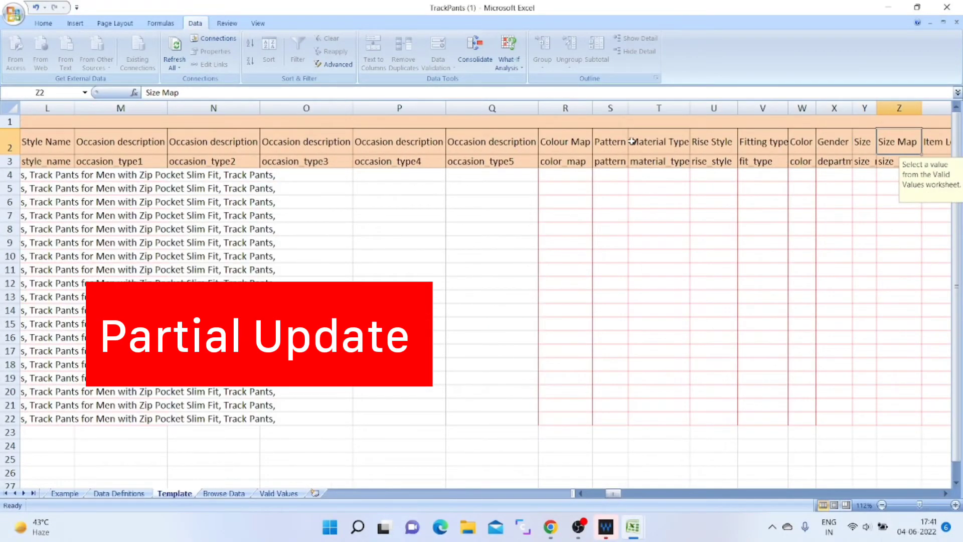
key(Right)
key(Right)
key(Right)
key(Right)
key(Right)
key(Right)
key(Right)
key(Right)
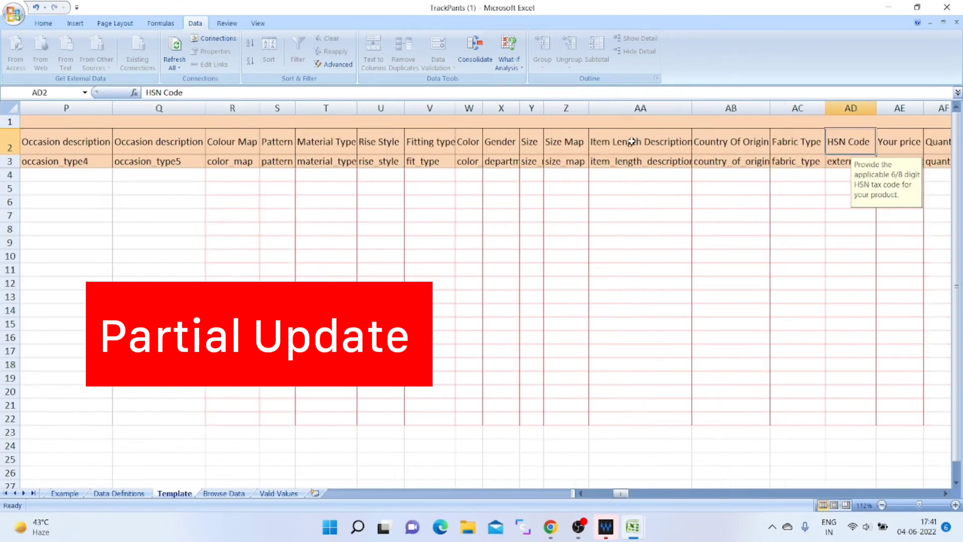
key(Right)
key(Right)
key(Right)
key(Right)
key(Right)
key(Right)
key(Right)
key(Right)
key(Right)
key(Right)
key(Right)
key(Right)
key(Right)
key(Right)
key(Right)
key(Right)
key(Right)
key(Right)
key(Right)
key(Right)
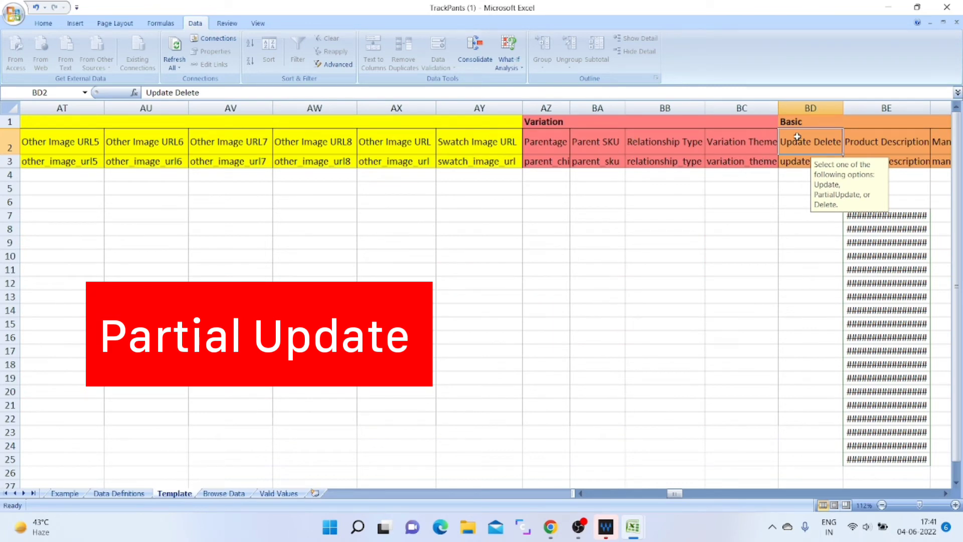
key(Right)
key(Right)
key(Right)
key(Right)
key(Right)
key(Right)
key(Right)
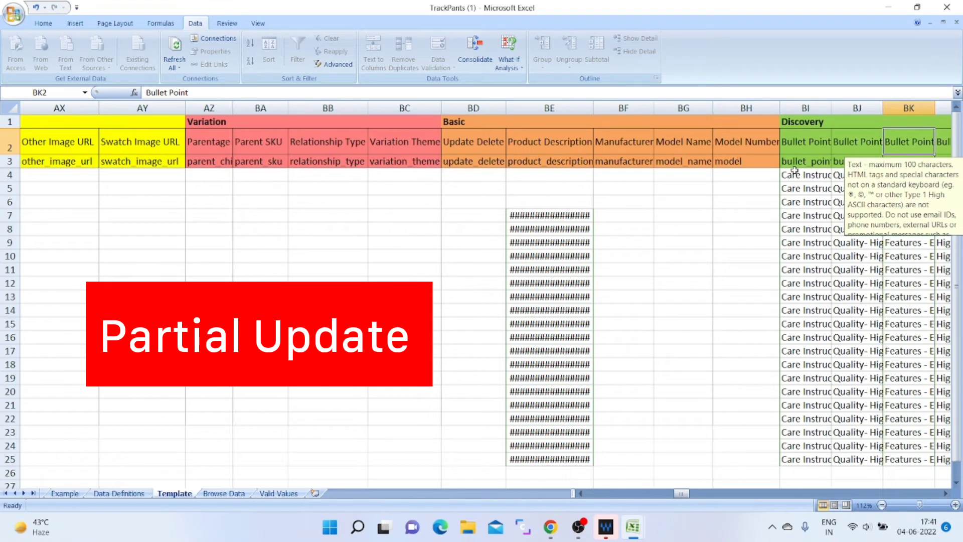
key(Left)
key(Left)
key(Left)
key(Left)
key(Left)
key(Left)
key(Left)
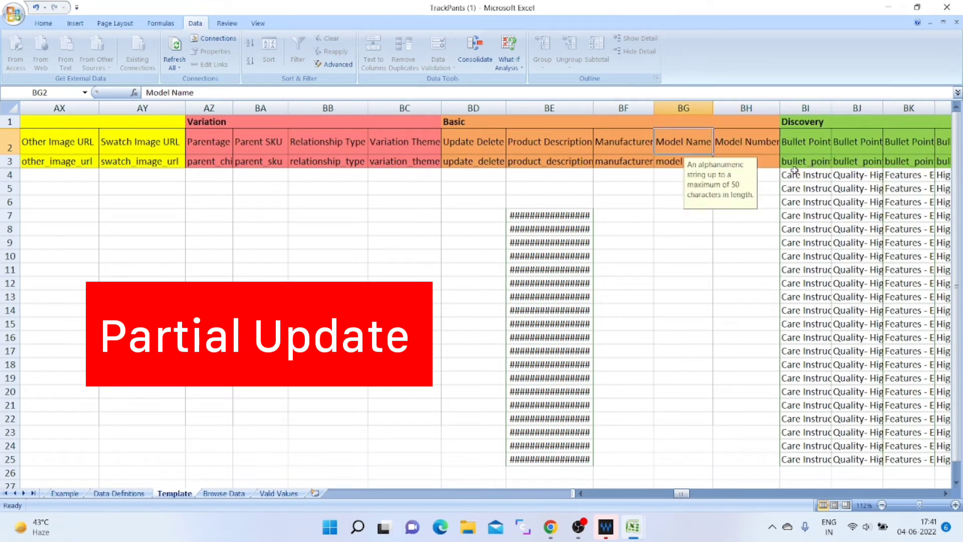
key(Up)
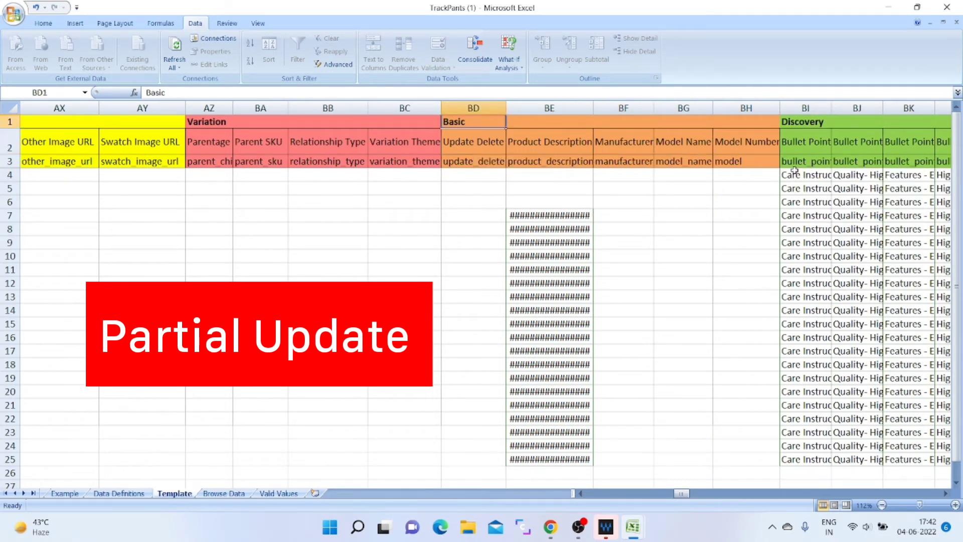
key(Down)
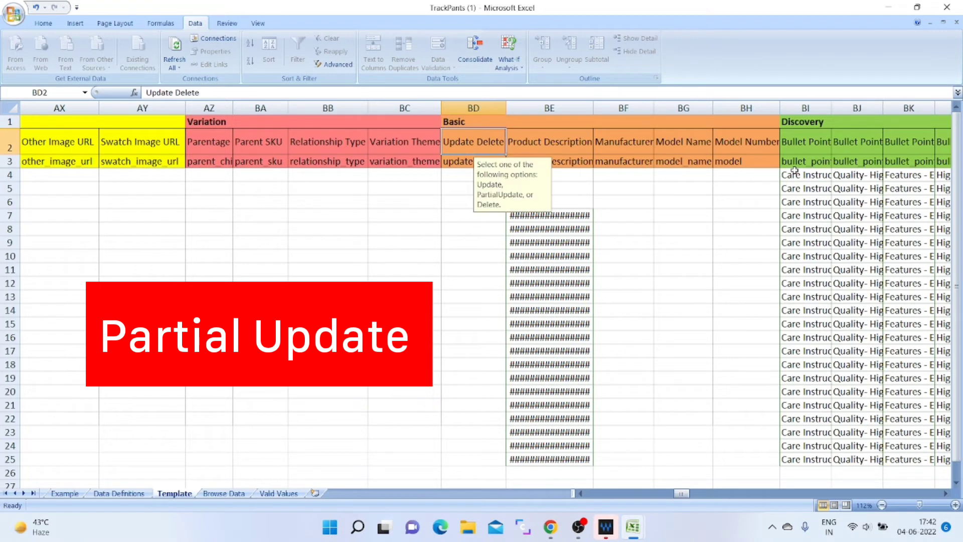
key(Down)
key(Down)
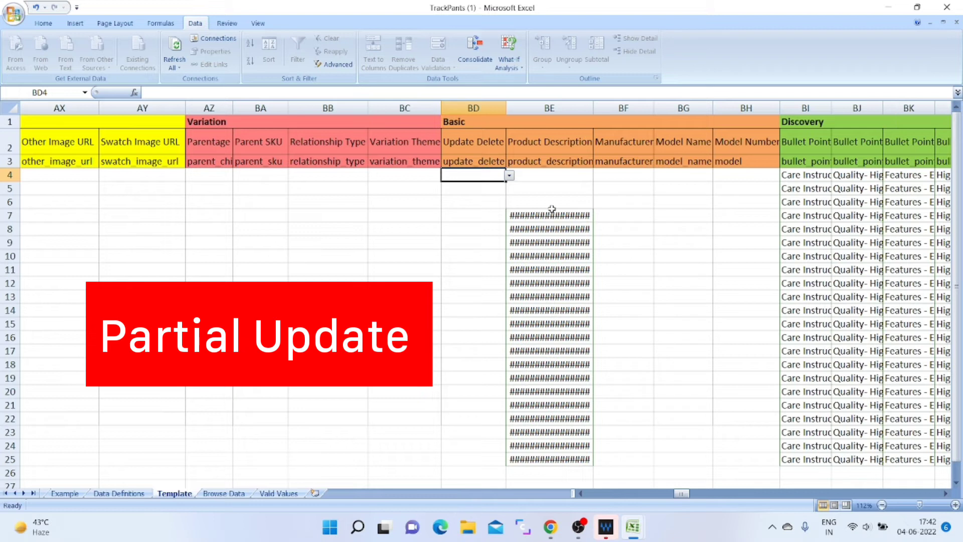
click(509, 175)
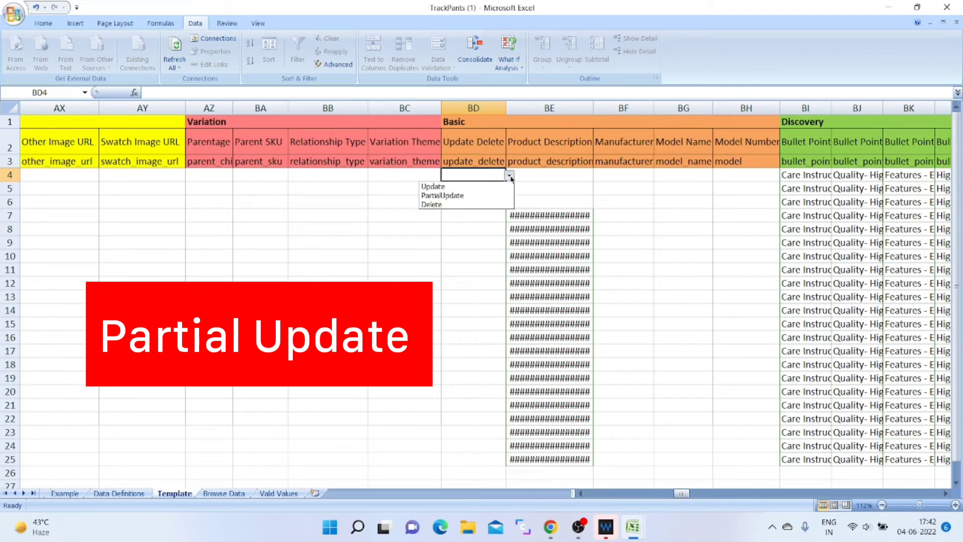
click(492, 197)
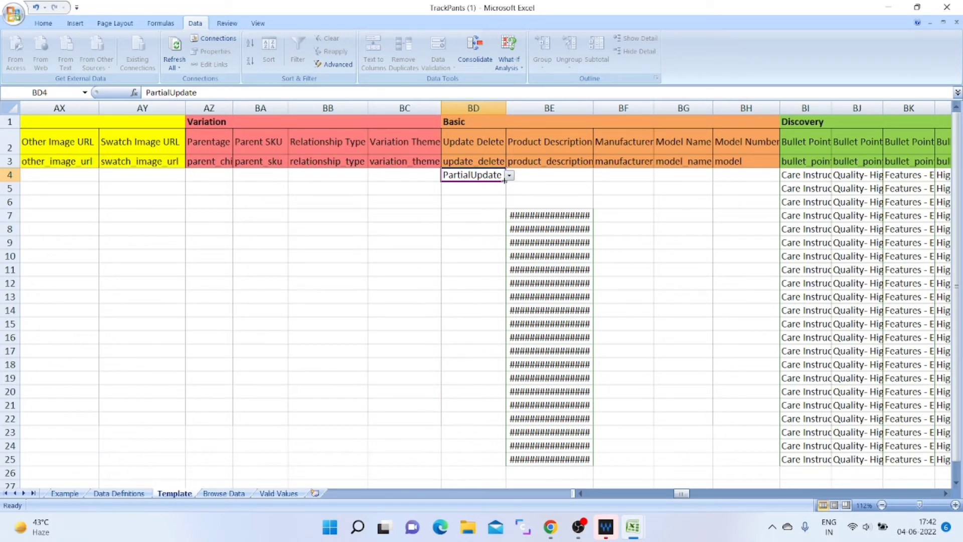
- Fill the PartialUpdate setting from BD4 down through BD25
drag(505, 180, 505, 184)
drag(474, 274, 473, 462)
key(ctrl+d)
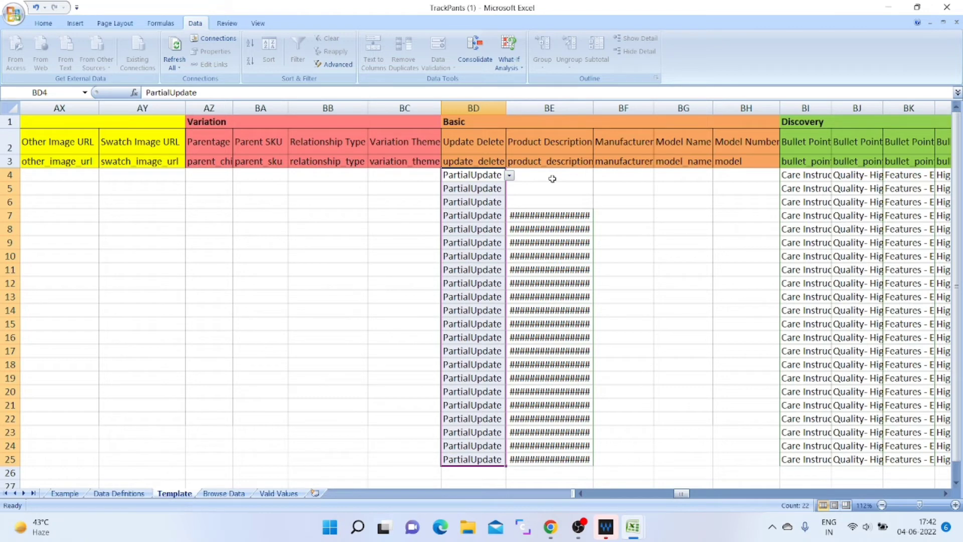
- Paste the product description as values only into BE4 and repeat it in the blank cells BE5 and BE6
key(alt+Tab)
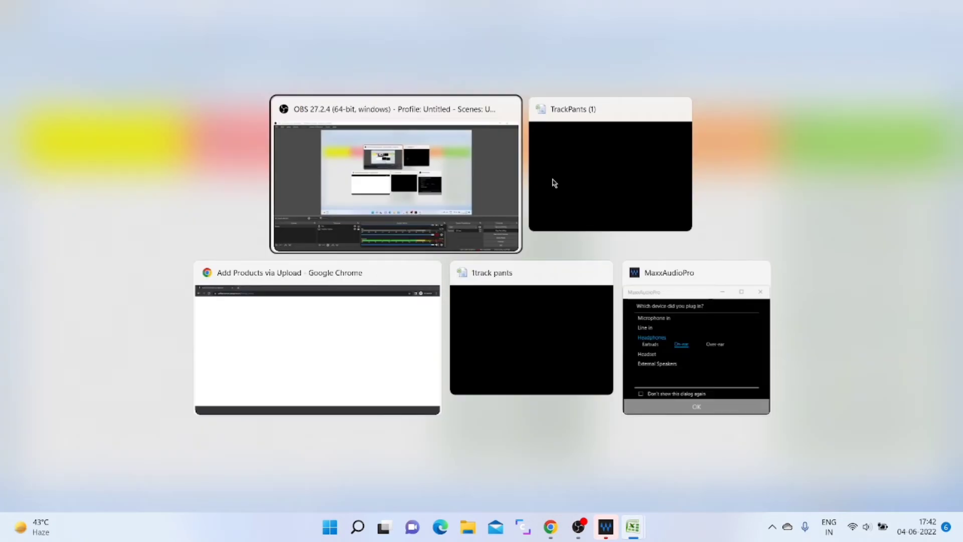
key(ctrl+alt+v)
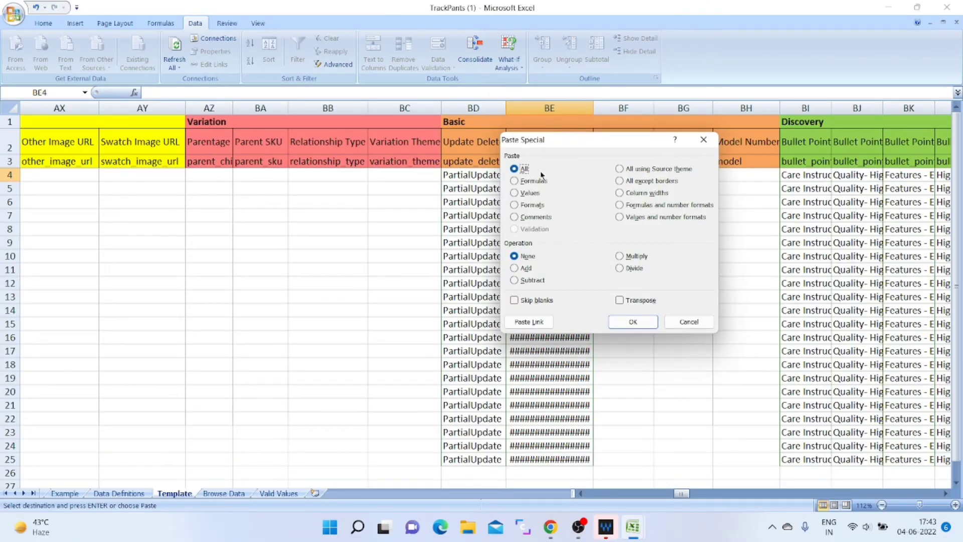
key(v)
key(Return)
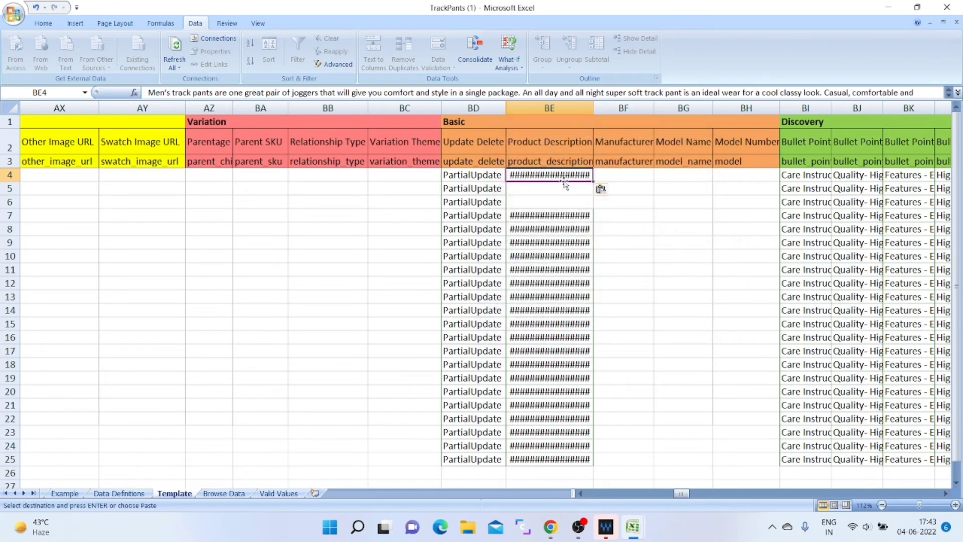
key(shift+Down)
key(shift+Down)
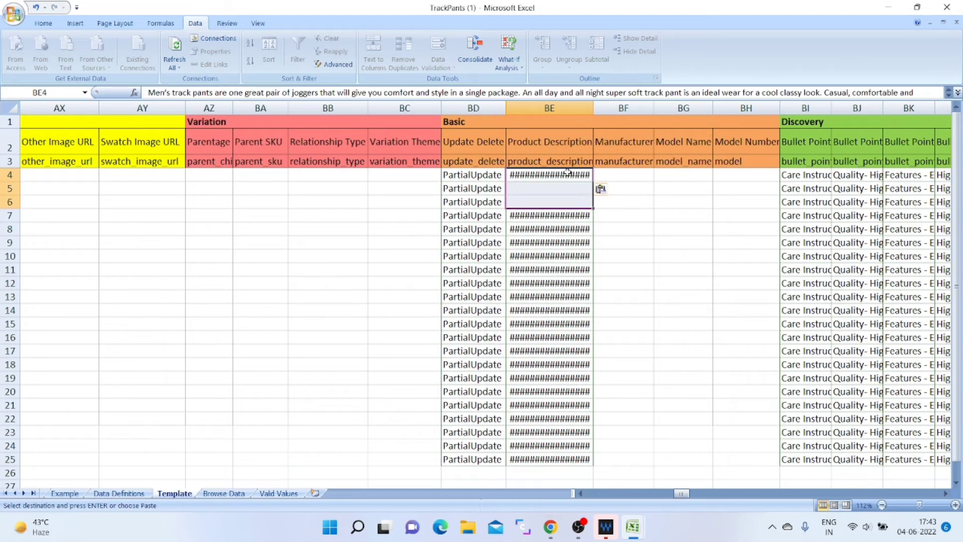
key(Return)
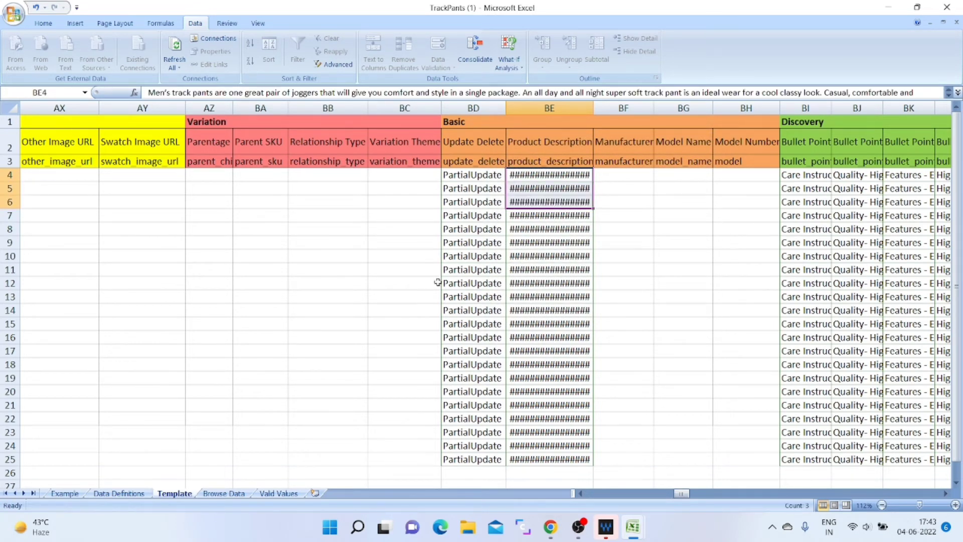
- Recheck the filled update setting, product description, bullet point and search term columns down to row 25
click(328, 307)
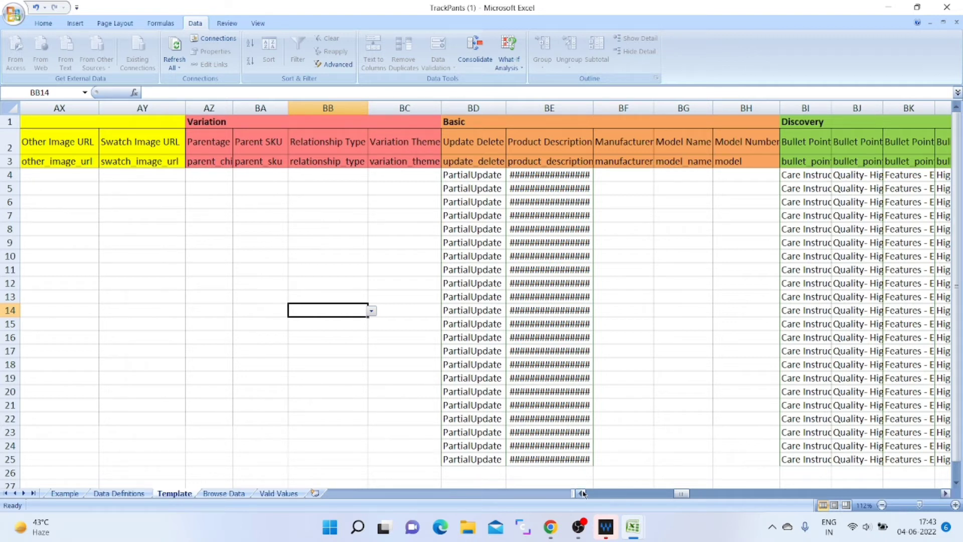
key(Right)
key(Right)
key(Right)
key(Right)
key(Right)
key(Right)
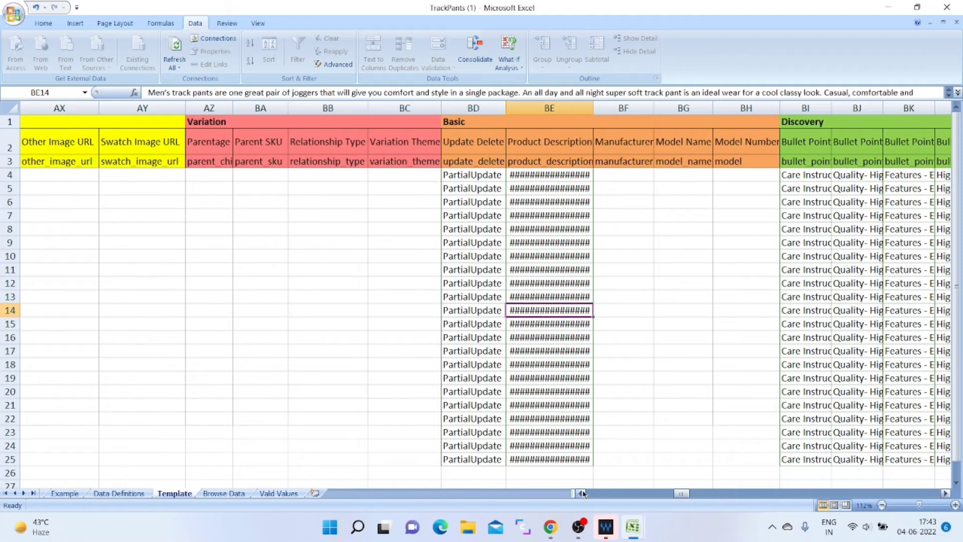
key(Right)
key(Right)
key(Right)
key(Right)
key(Right)
key(Right)
key(Right)
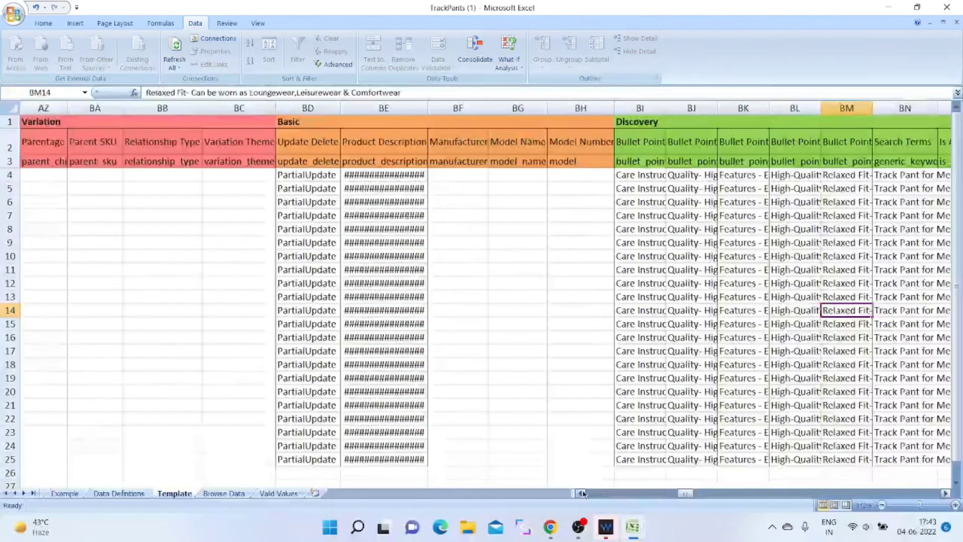
key(Down)
key(Down)
key(Down)
key(Down)
key(Down)
key(Down)
key(Down)
key(Down)
key(Down)
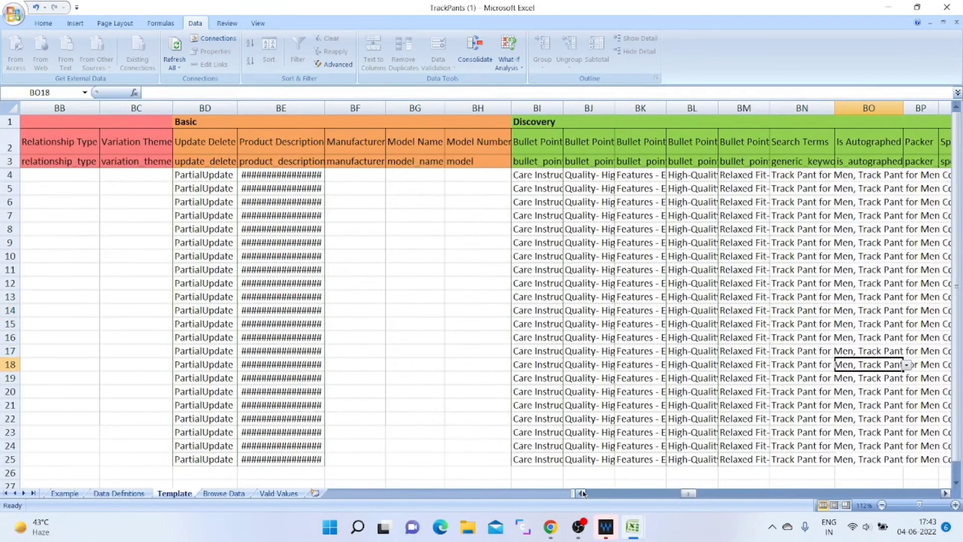
key(Down)
key(Down)
key(Right)
key(Right)
key(Right)
key(Right)
key(Right)
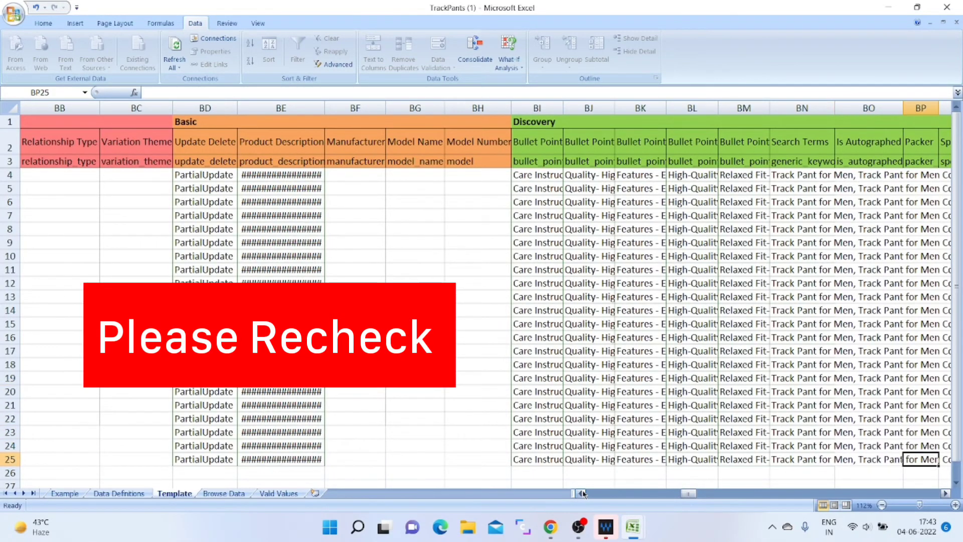
key(Right)
key(Right)
key(Right)
key(Right)
key(Right)
key(Right)
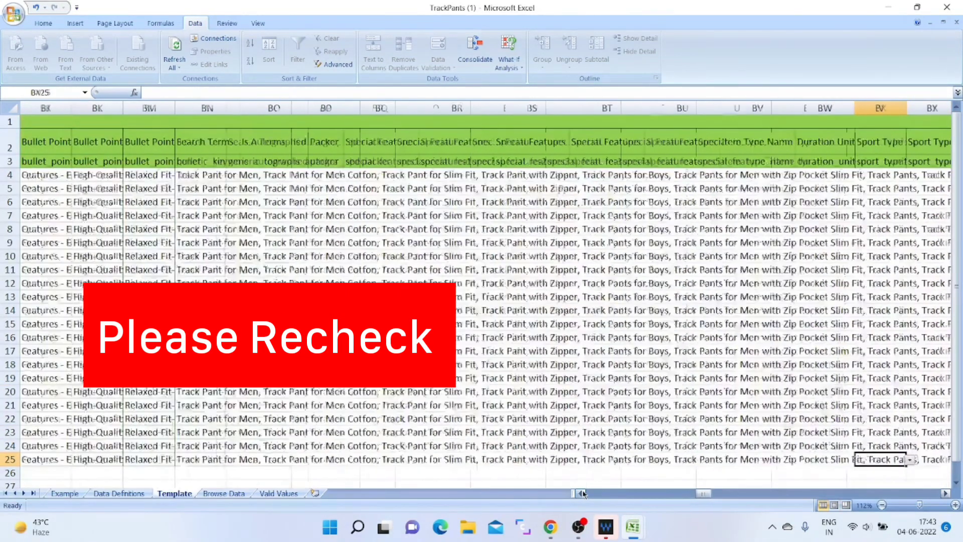
key(Left)
key(Left)
key(Left)
key(Left)
key(Left)
key(Left)
key(Left)
key(Left)
key(Left)
key(Left)
key(Left)
key(Left)
key(Left)
key(Left)
key(Left)
key(Left)
key(Left)
key(Left)
key(Left)
key(Left)
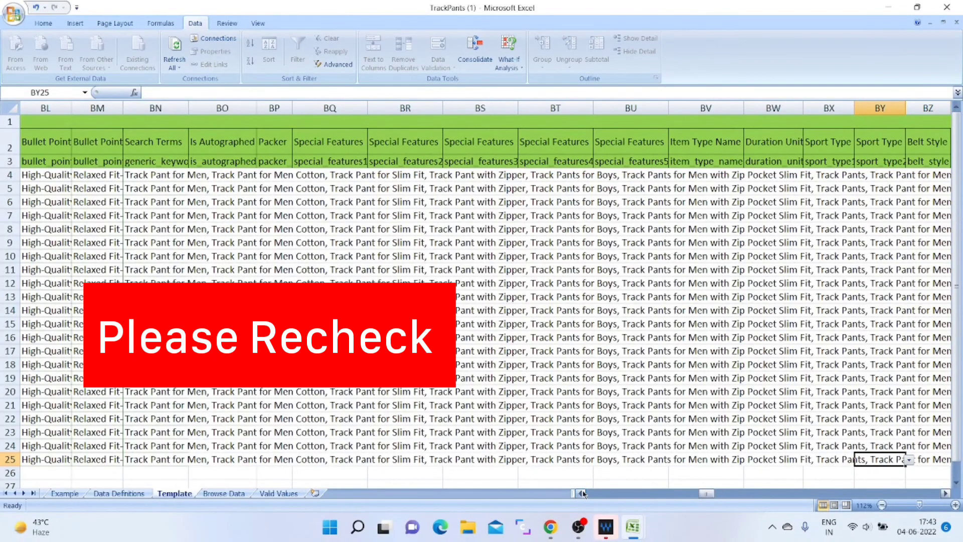
key(Left)
key(Left)
key(Left)
key(Left)
key(Left)
key(Left)
key(Left)
key(Left)
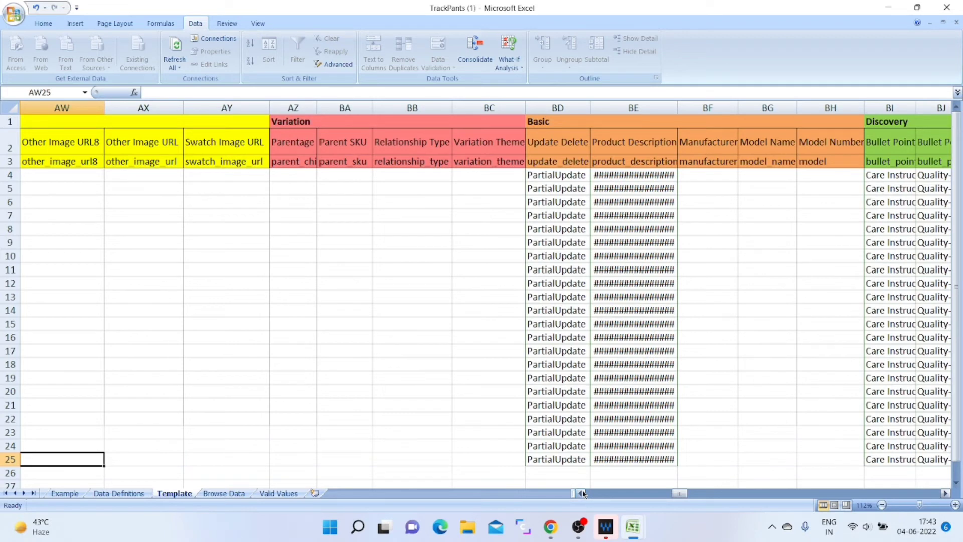
- Check the image and variation columns of the Template sheet from row 25 up to row 4, back to Other Image URL1
key(Up)
key(Up)
key(Up)
key(Up)
key(Up)
key(Up)
key(Up)
key(Up)
key(Up)
key(Up)
key(Up)
key(Up)
key(Up)
key(Up)
key(Up)
key(Up)
key(Up)
key(Up)
key(Up)
key(Up)
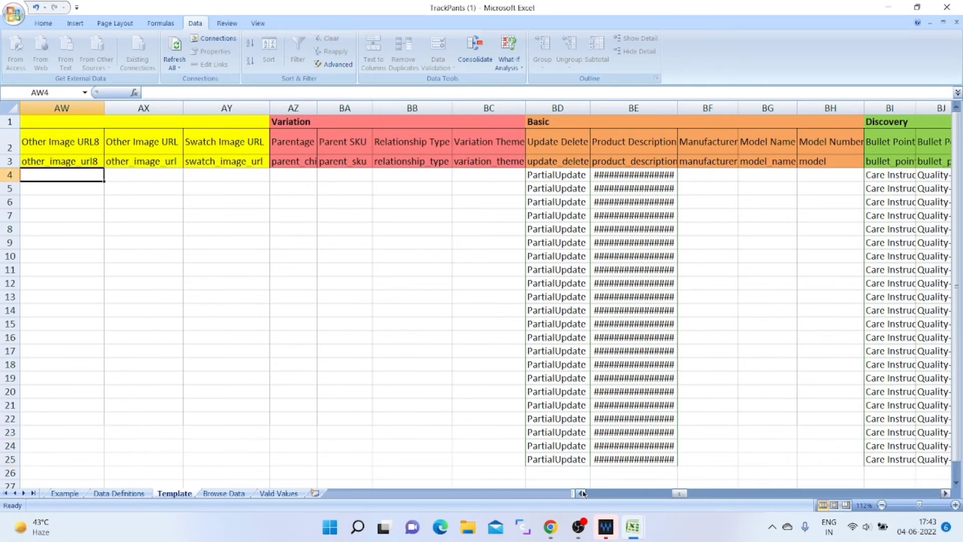
key(Left)
key(Left)
key(Left)
key(Left)
key(Left)
key(Left)
key(Left)
key(Left)
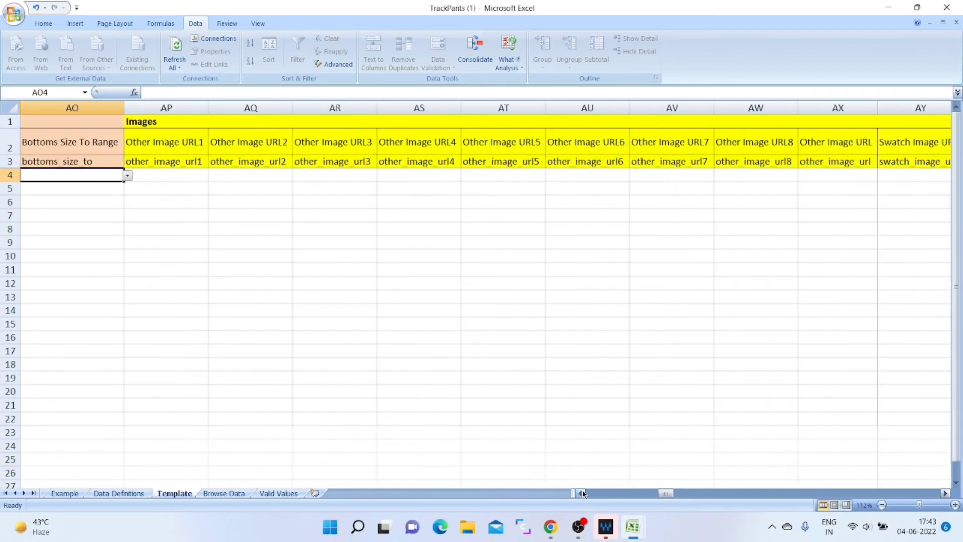
key(Right)
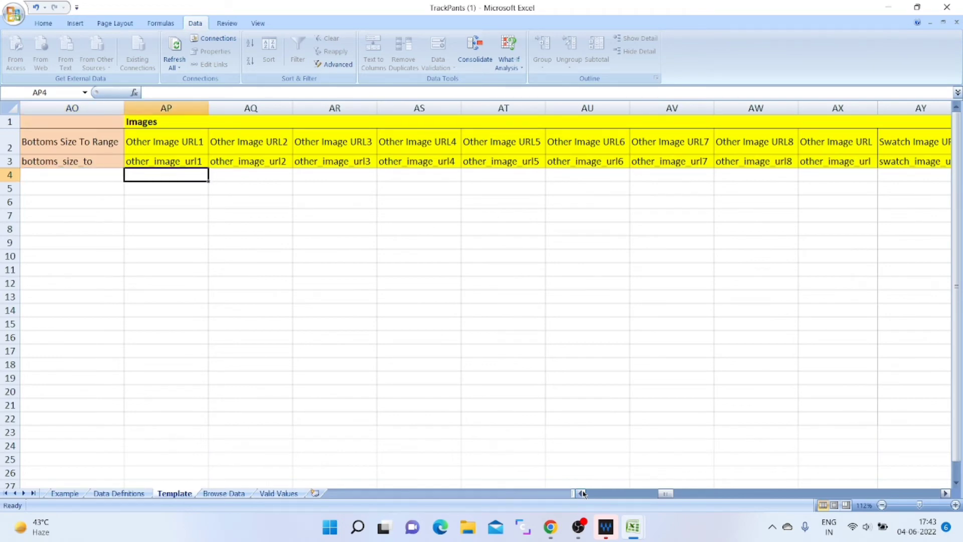
- Review the product attribute columns in row 4, including color, size map, fabric type, HSN code, price and quantity
key(Left)
key(Left)
key(Left)
key(Left)
key(Left)
key(Left)
key(Left)
key(Left)
key(Left)
key(Left)
key(Left)
key(Left)
key(Left)
key(Left)
key(Left)
key(Left)
key(Left)
key(Left)
key(Left)
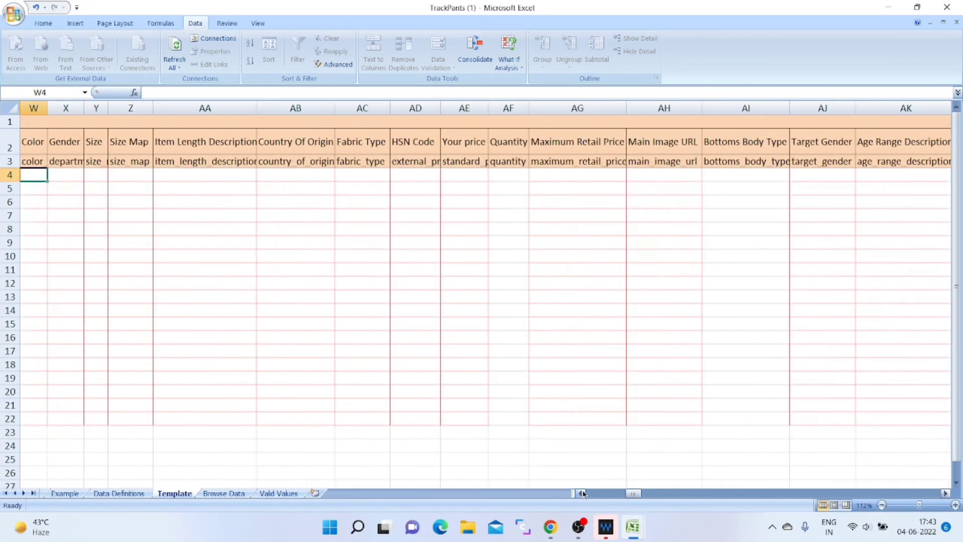
click(582, 493)
key(Right)
key(Right)
key(Right)
key(Right)
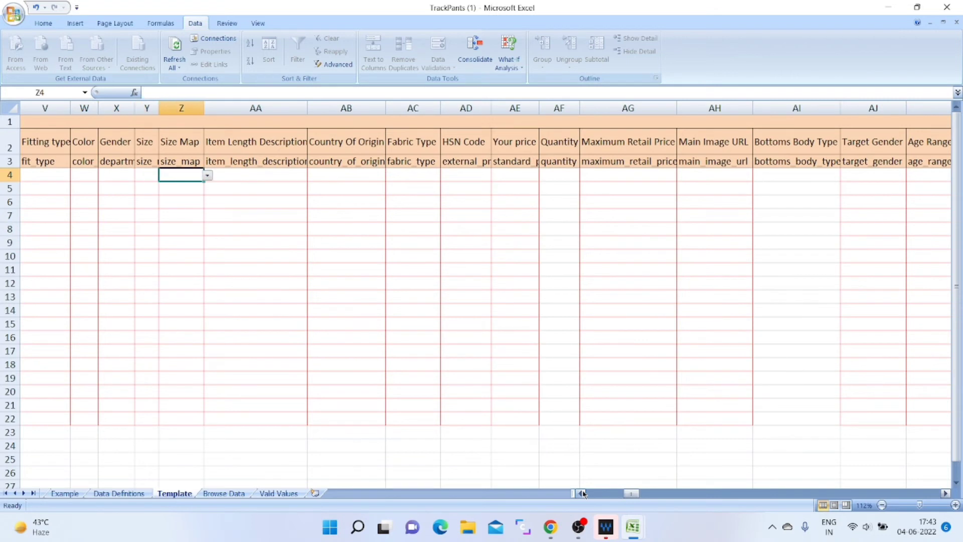
key(Right)
key(Right)
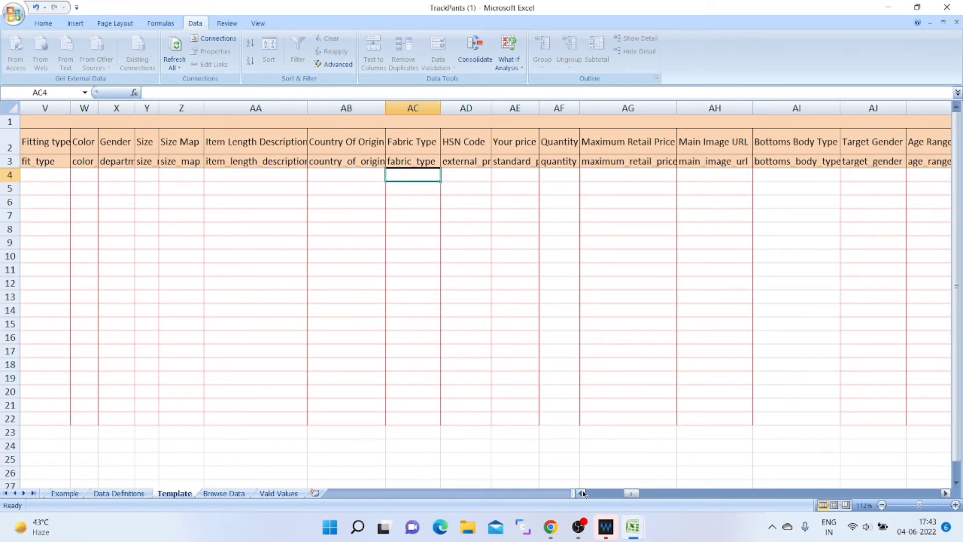
key(Right)
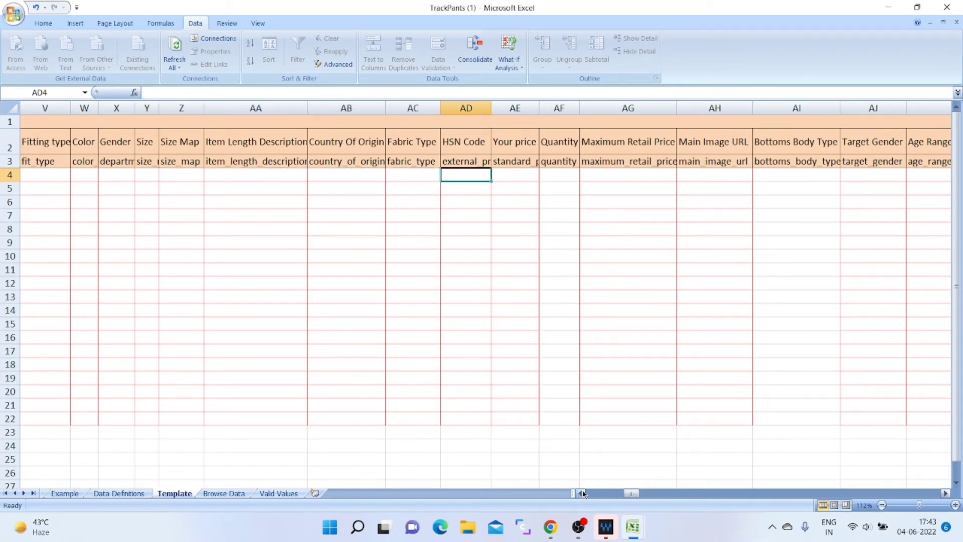
key(Right)
key(Right)
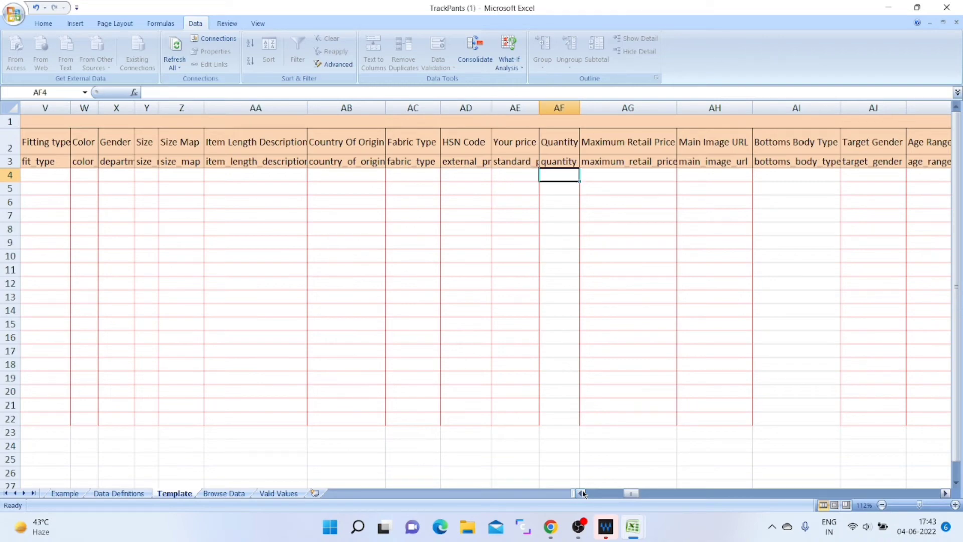
- Check the product sub-type, seller SKU and item name columns from row 4 down to the last SKU row, row 22
key(Left)
key(Left)
key(Left)
key(Left)
key(Left)
key(Left)
key(Left)
key(Left)
key(Left)
key(Left)
key(Left)
key(Left)
key(Left)
key(Left)
key(Left)
key(Left)
key(Left)
key(Left)
key(Left)
key(Left)
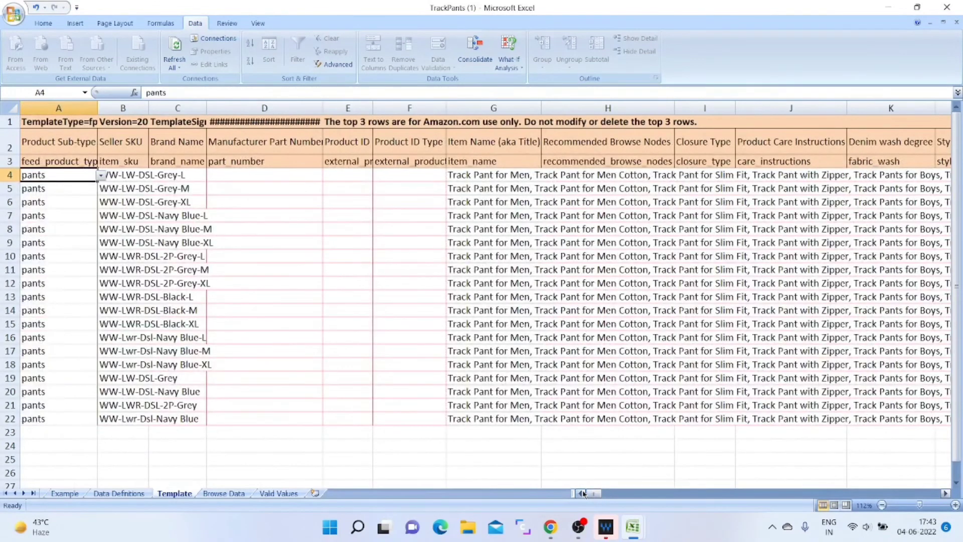
key(Down)
key(Down)
key(Down)
key(Down)
key(Down)
key(Down)
key(Down)
key(Down)
key(Down)
key(Down)
key(Down)
key(Down)
key(Down)
key(Down)
key(Down)
key(Down)
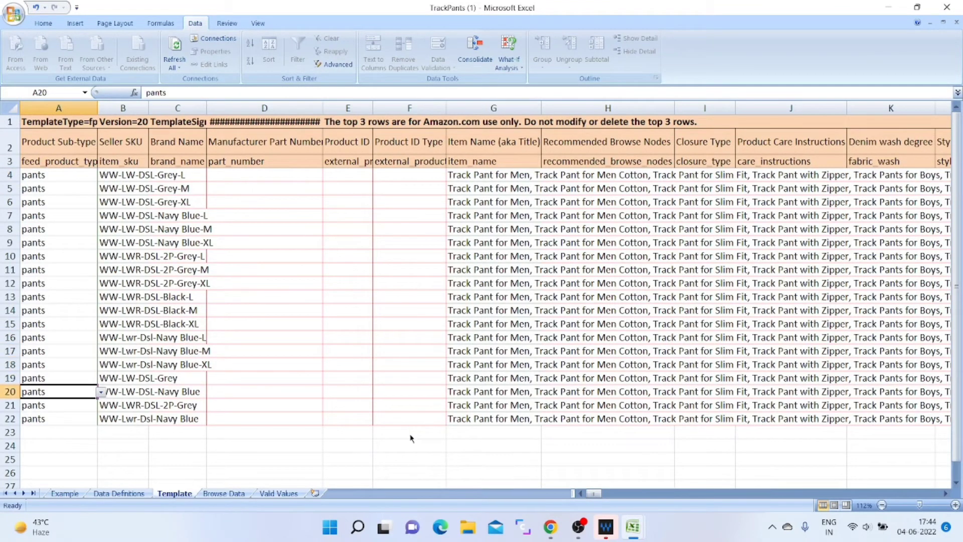
key(Down)
key(Down)
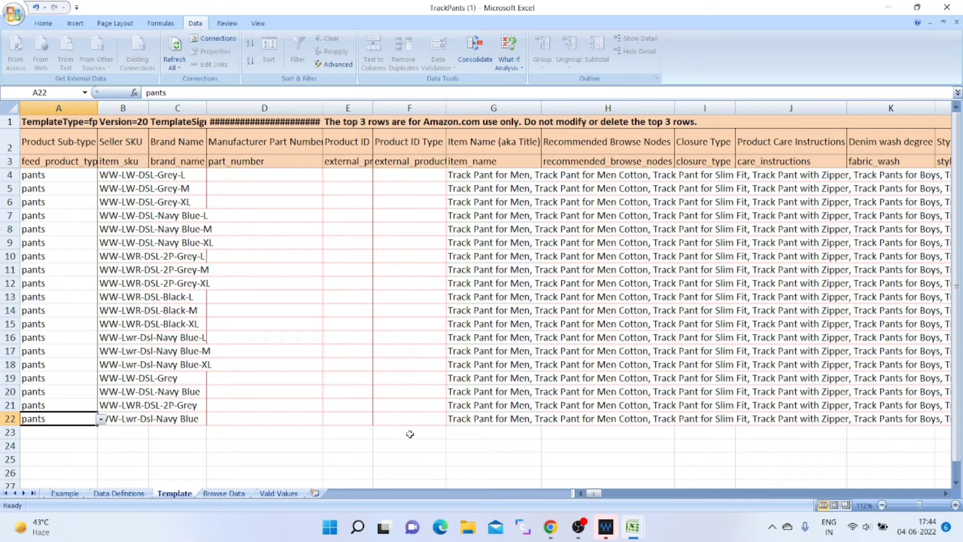
- Clear the surplus entries below the last SKU row, from BD23 through column CA down to row 25
key(Right)
key(Right)
key(Right)
key(Right)
key(Right)
key(Right)
key(Right)
key(Right)
key(Right)
key(Right)
key(Right)
key(Right)
key(Right)
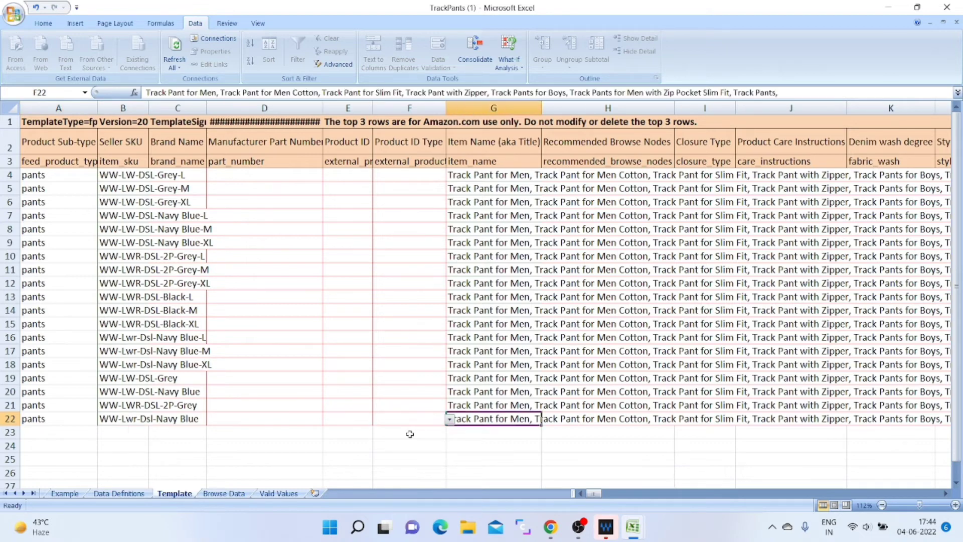
key(Right)
key(Right)
key(Right)
key(Right)
key(Right)
key(Right)
key(Right)
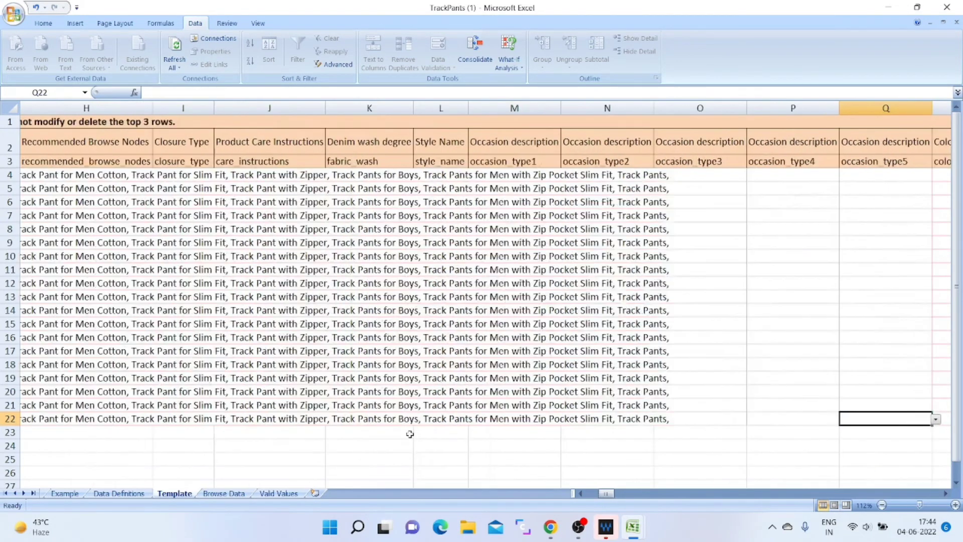
key(Right)
key(Right)
key(Right)
key(Right)
key(Right)
key(Right)
key(Right)
key(Right)
key(Right)
key(Right)
key(Right)
key(Right)
key(Right)
key(Right)
key(Right)
key(Right)
key(Right)
key(Right)
key(Right)
key(Right)
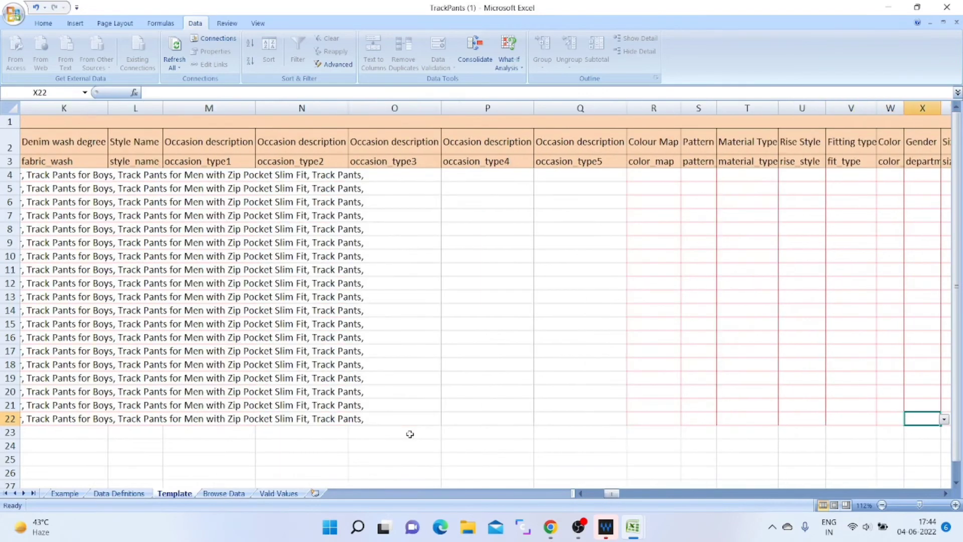
key(Left)
key(Left)
key(Left)
key(Left)
key(Left)
key(Left)
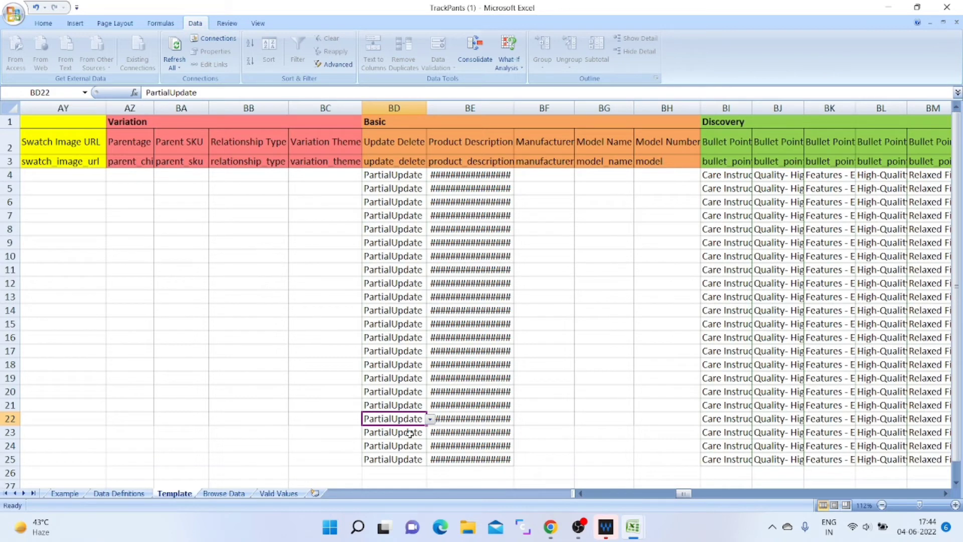
click(428, 434)
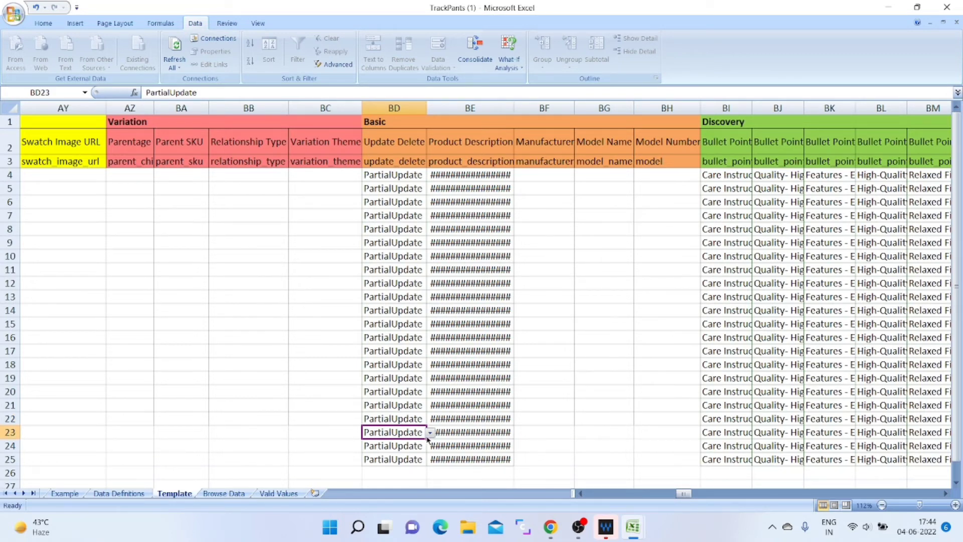
mouse_move(426, 438)
mouse_down()
mouse_move(777, 432)
mouse_move(426, 436)
mouse_up()
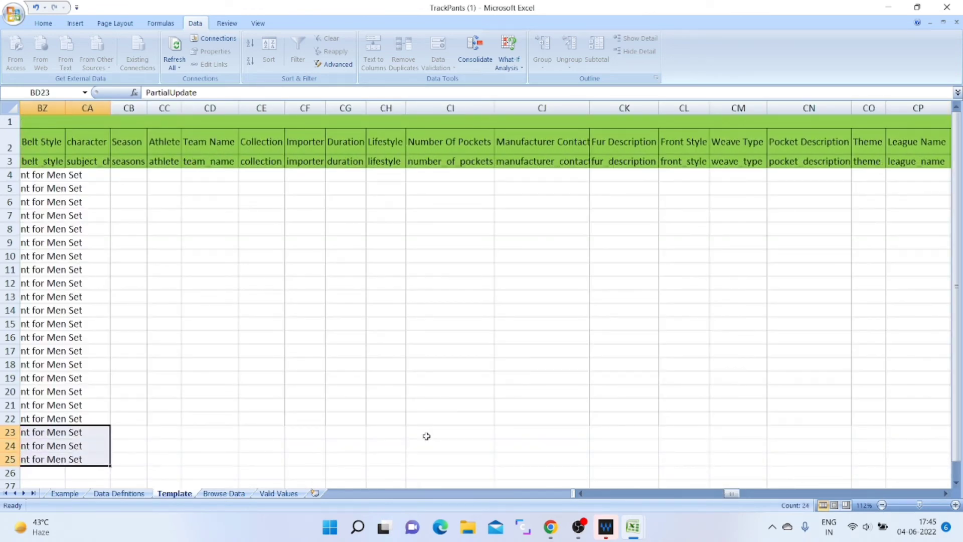
key(Delete)
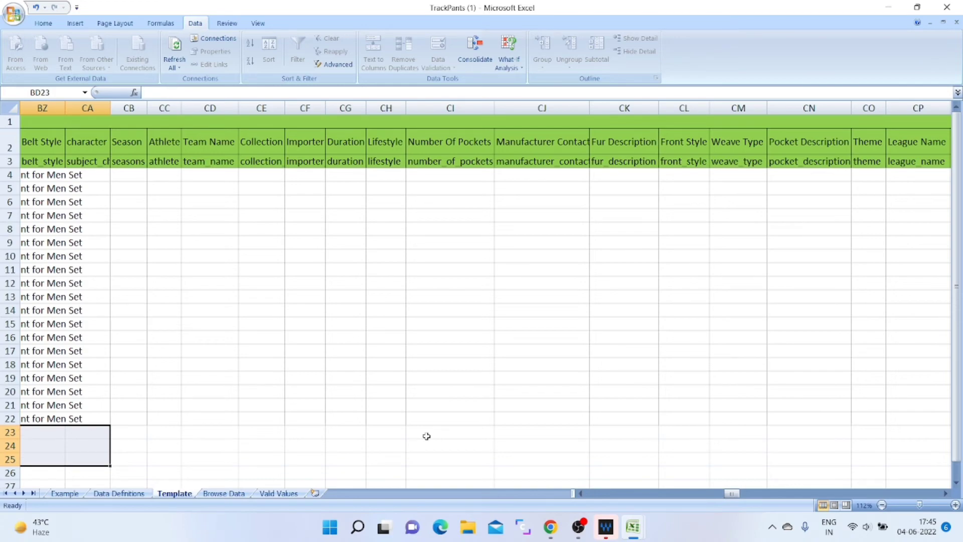
- Check row 23 below the last SKU for leftover entries, from the belt style column back to the Product Sub-type column
key(Left)
key(Left)
key(Left)
key(Left)
key(Left)
key(Left)
key(Left)
key(Left)
key(Left)
key(Left)
key(Left)
key(Left)
key(Left)
key(Left)
key(Left)
key(Left)
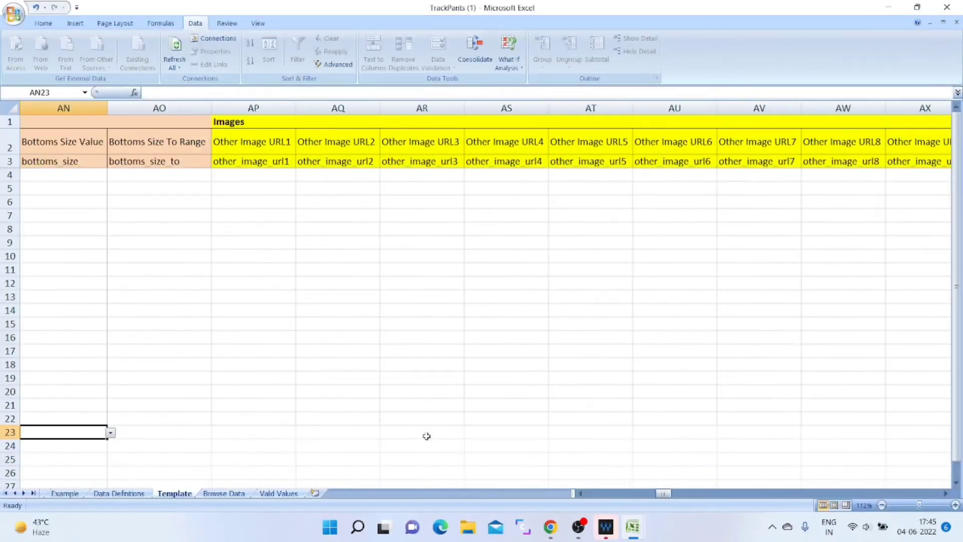
key(Left)
key(Left)
key(Left)
key(Left)
key(Left)
key(Left)
key(Left)
key(Left)
key(Left)
key(Left)
key(Left)
key(Left)
key(Left)
key(Left)
key(Left)
key(Left)
key(Left)
key(Left)
key(Left)
key(Left)
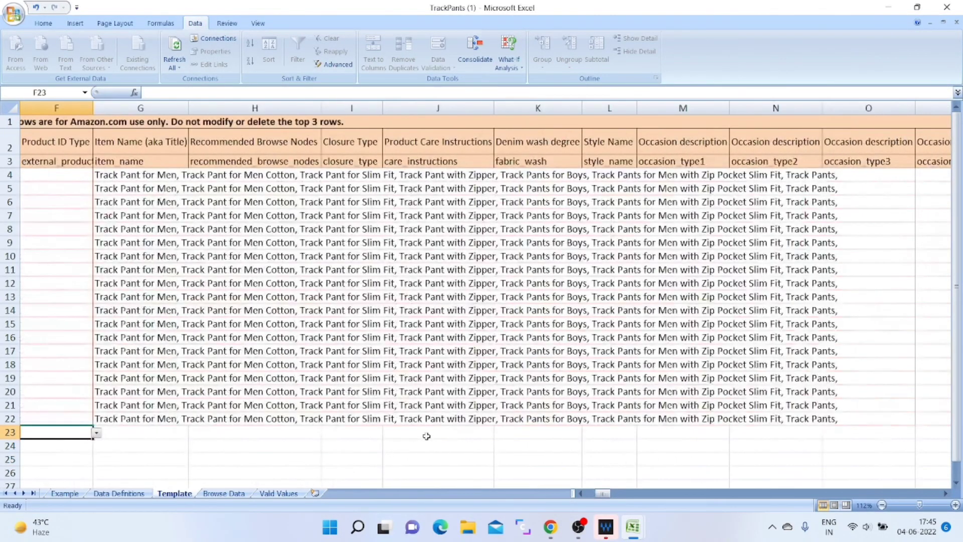
key(Left)
key(Left)
key(Left)
key(Left)
key(Left)
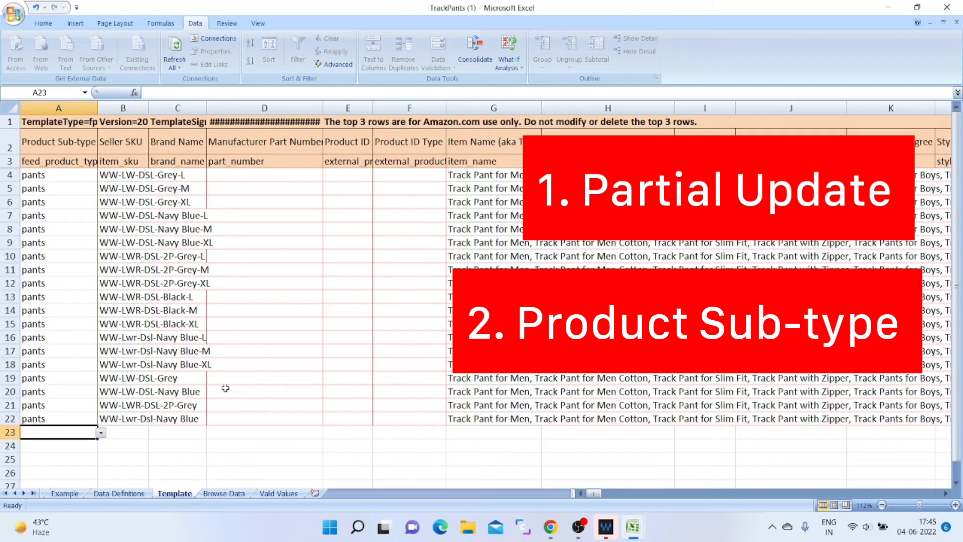
- Clear the Product Sub-type values for all SKU rows, cells A4 through A22 of the Template sheet
click(85, 176)
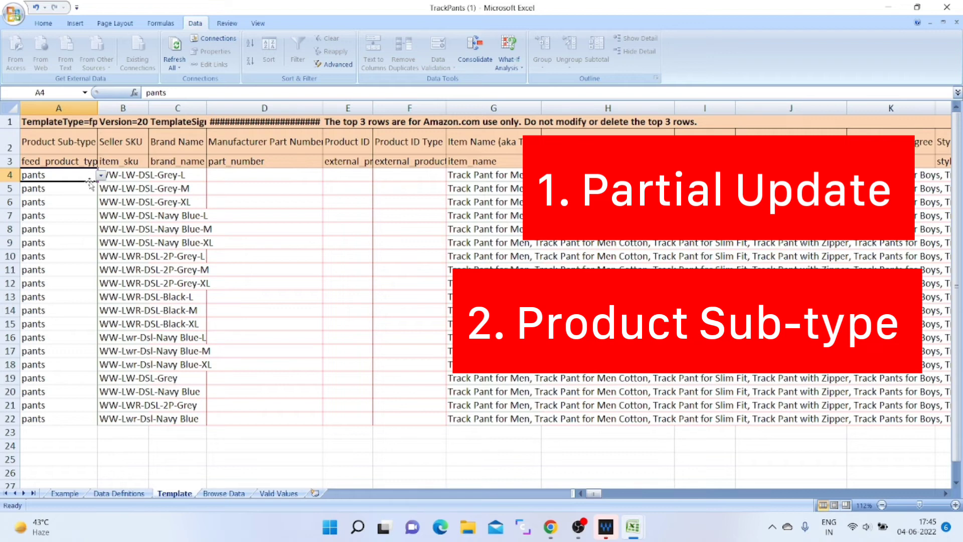
key(shift+Down)
key(shift+Down)
key(shift+Down)
key(shift+Down)
key(shift+Down)
key(shift+Down)
key(shift+Down)
key(shift+Down)
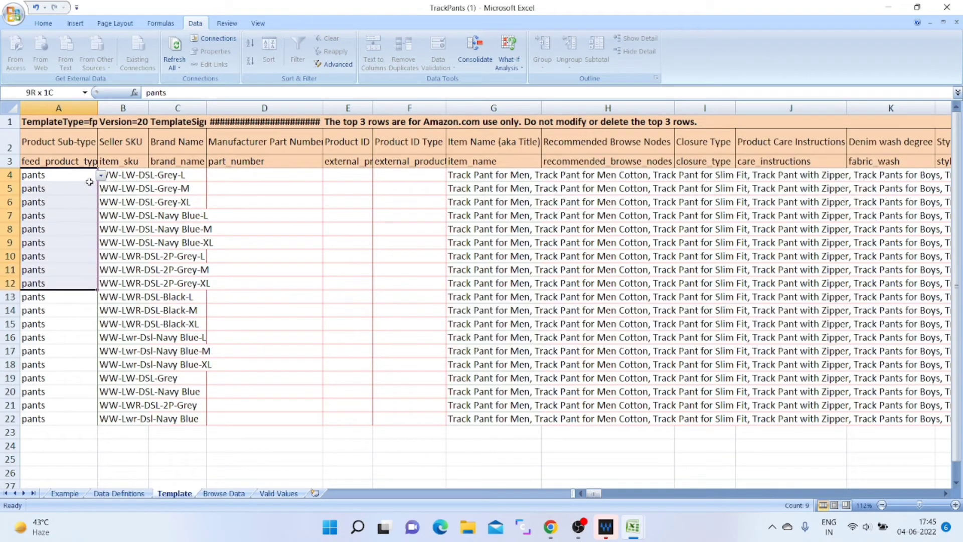
key(shift+Down)
key(shift+Down)
key(shift+Down)
key(shift+Down)
key(shift+Down)
key(shift+Down)
key(shift+Down)
key(shift+Down)
key(shift+Down)
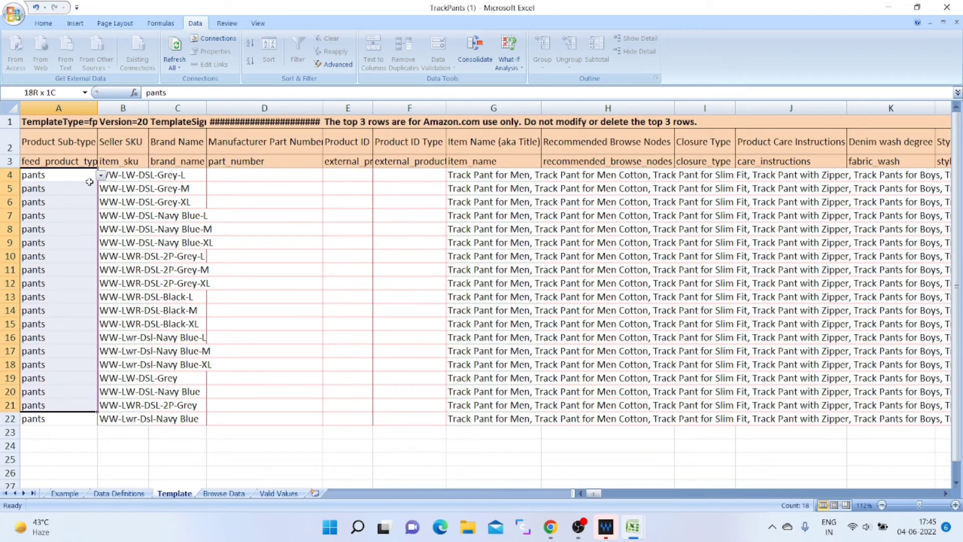
key(shift+Down)
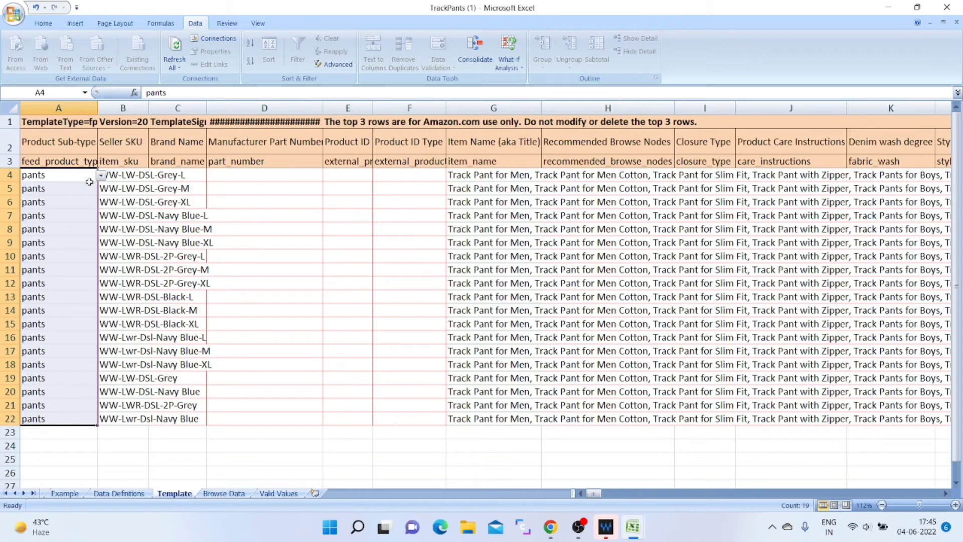
key(Delete)
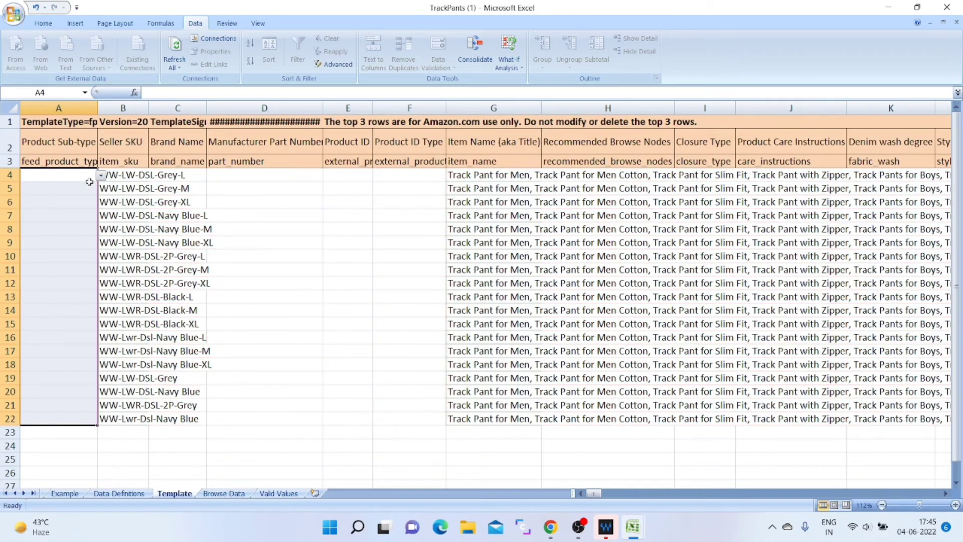
click(264, 255)
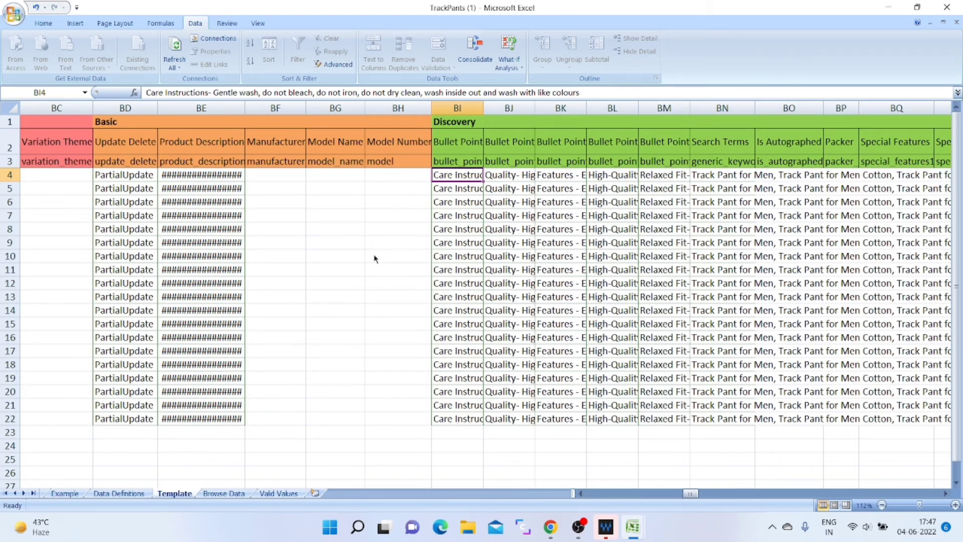
- Switch to Amazon Seller Central in Chrome and open the inventory file upload page
key(alt+Tab)
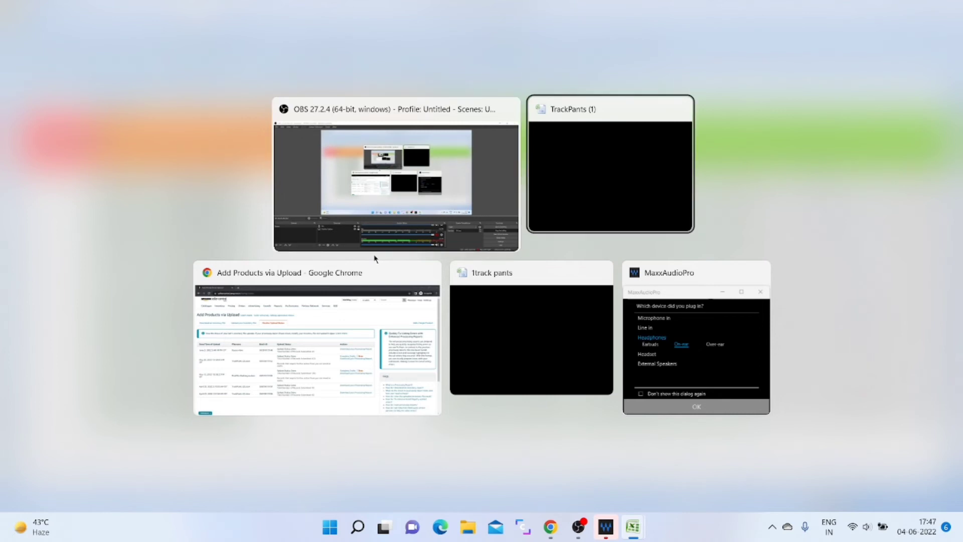
key(alt+Tab)
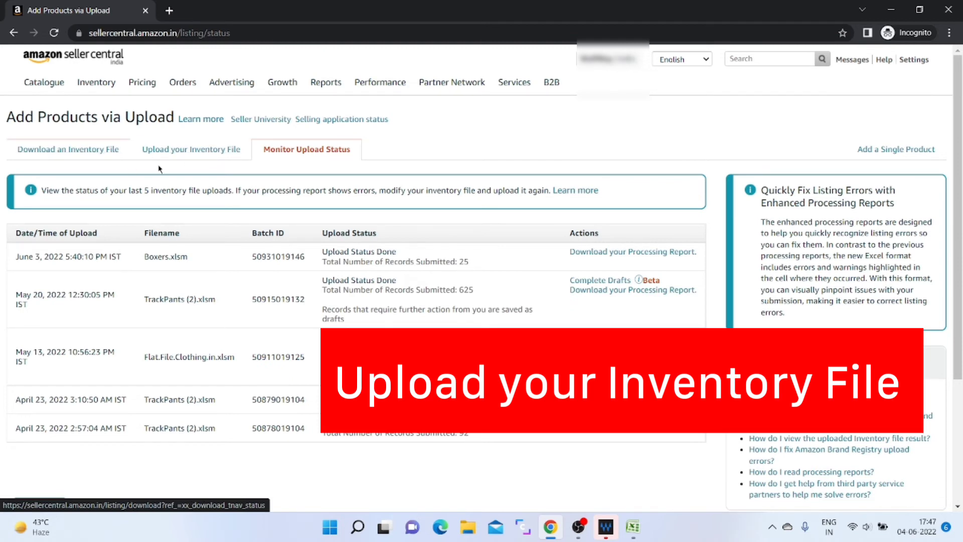
click(197, 150)
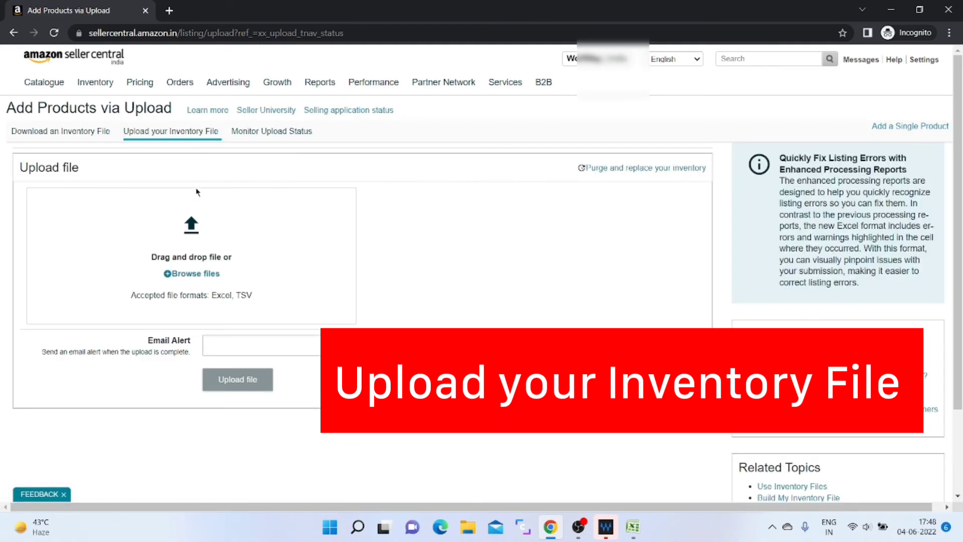
- Choose the TrackPants (1).xlsm workbook from the Downloads folder and upload it as the inventory file
click(200, 278)
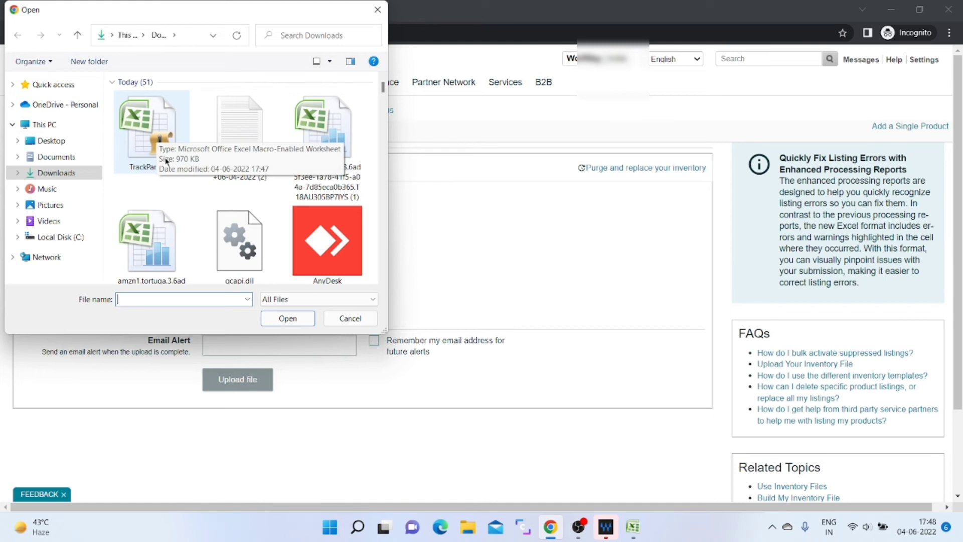
click(154, 140)
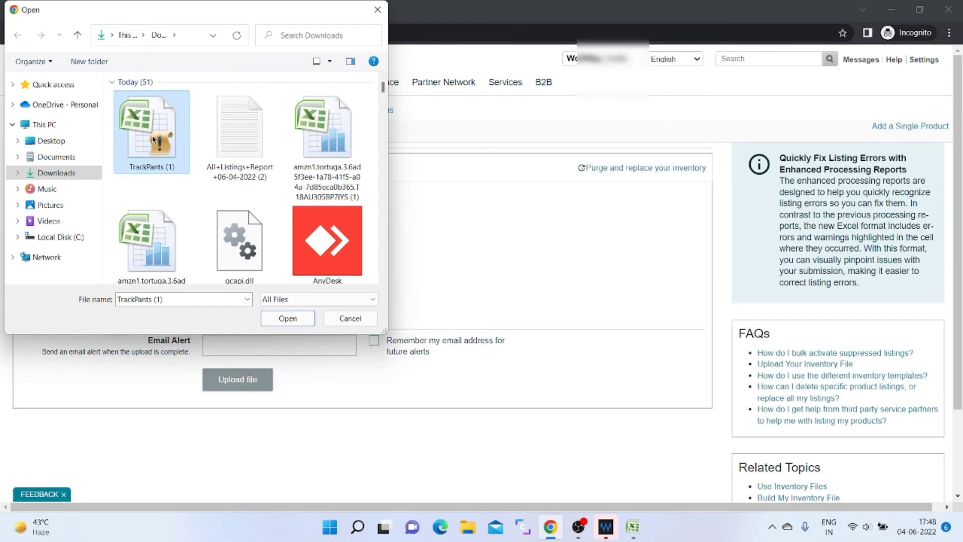
double_click(154, 141)
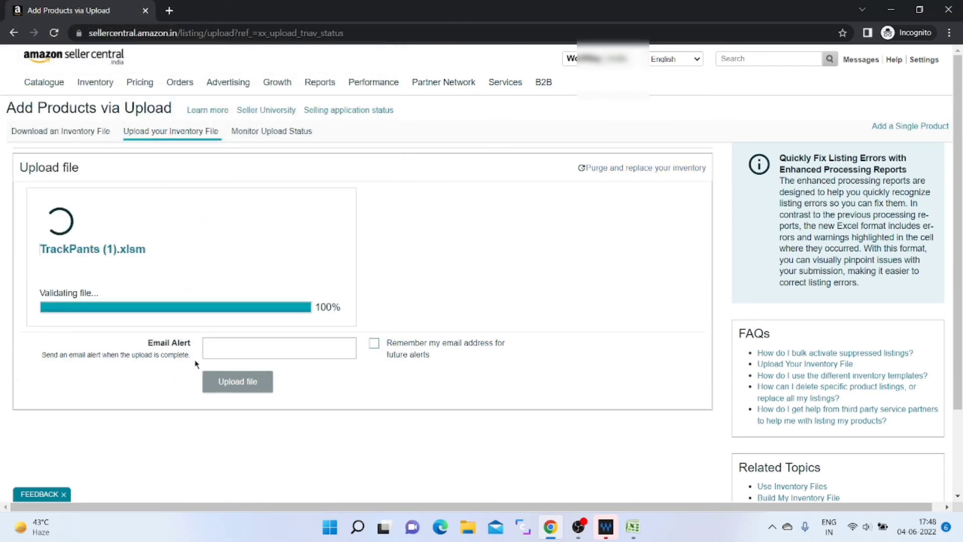
scroll(260, 381, down, 2)
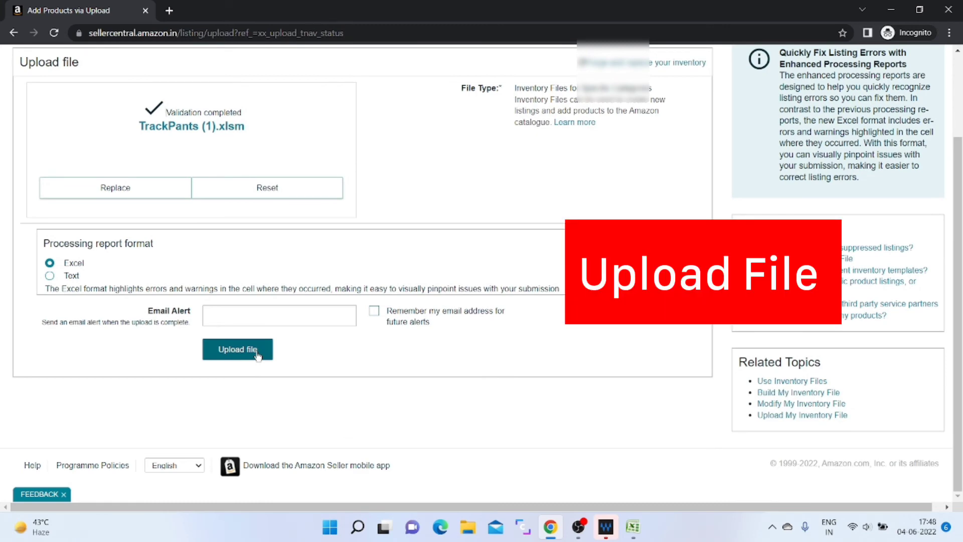
click(257, 355)
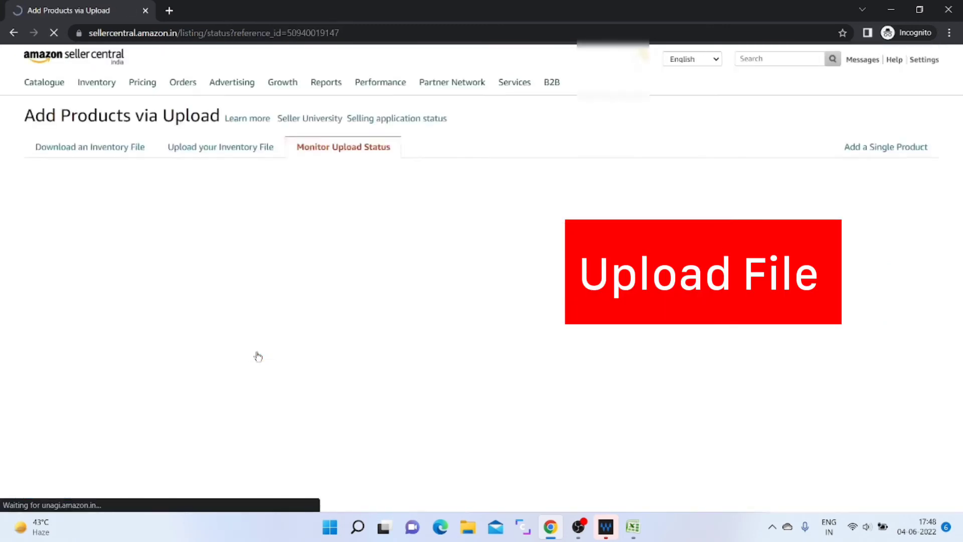